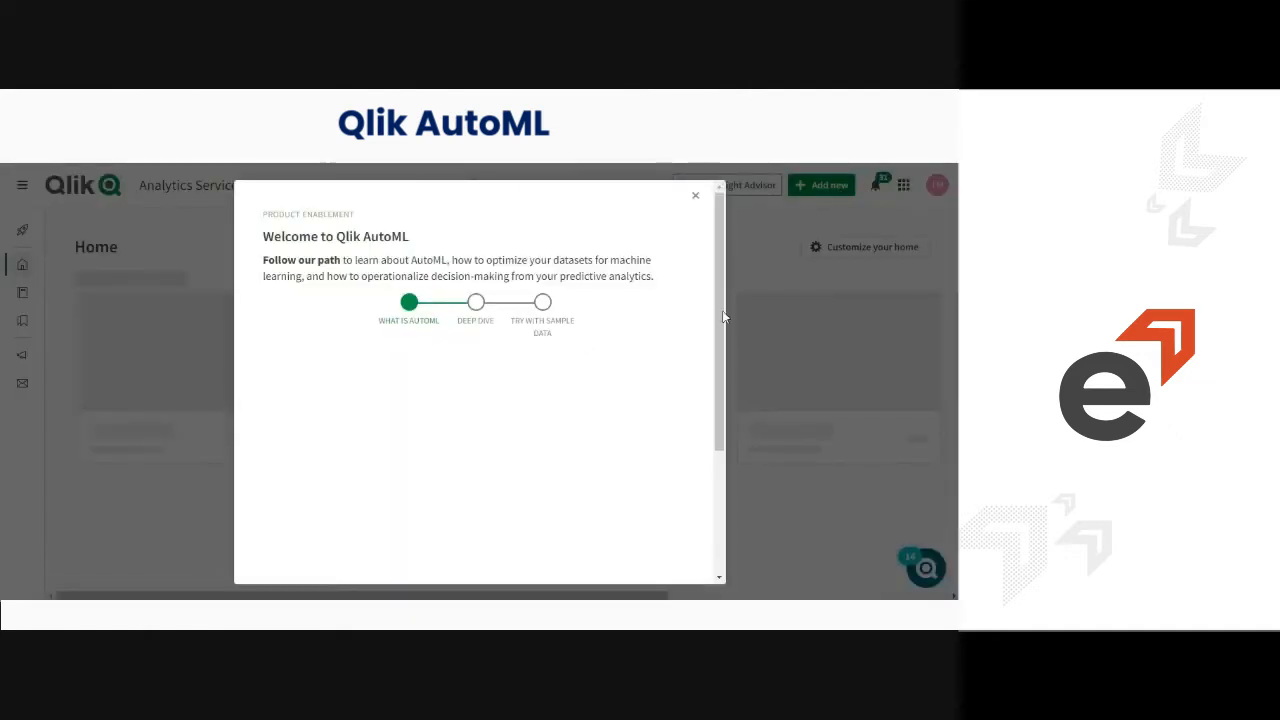
- Review the AutoML welcome guide from What is AutoML through Deep Dive to Try with sample data, and choose to create an experiment
{"action": "scroll", "coordinate": [722, 335], "scroll_direction": "down", "scroll_amount": 1}
{"action": "left_click_drag", "start_coordinate": [722, 335], "coordinate": [718, 432]}
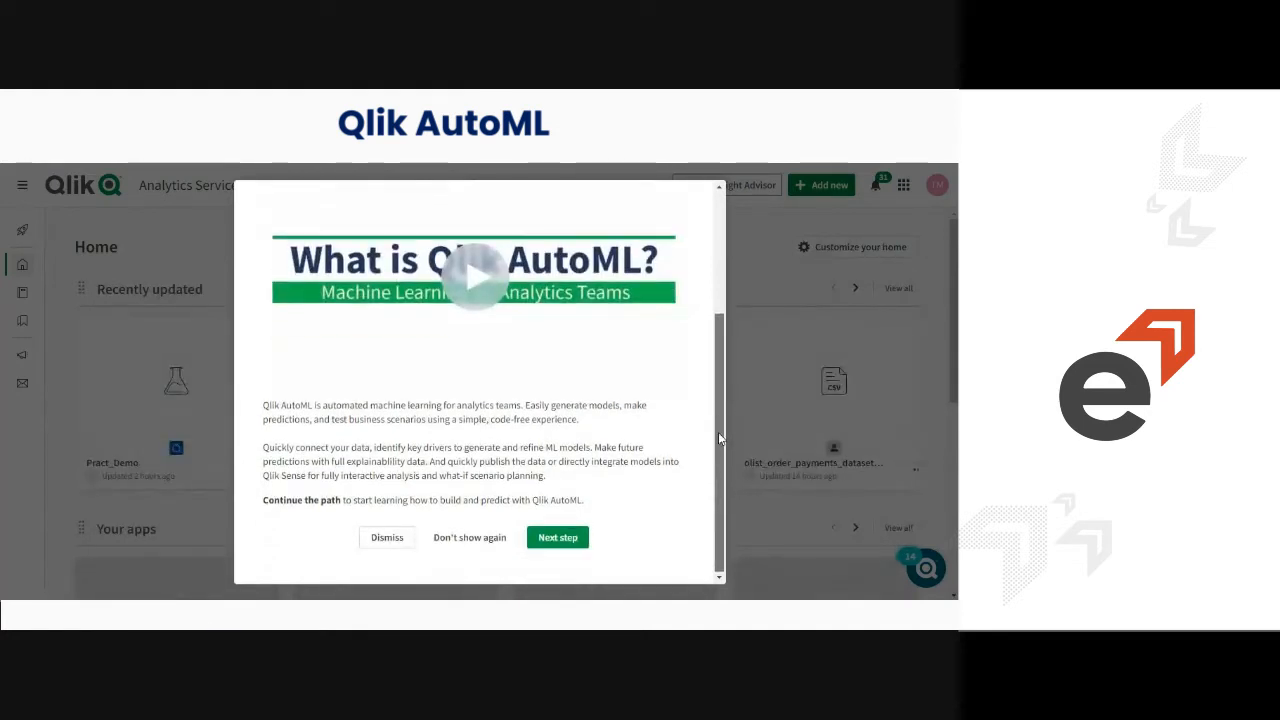
{"action": "left_click", "coordinate": [559, 540]}
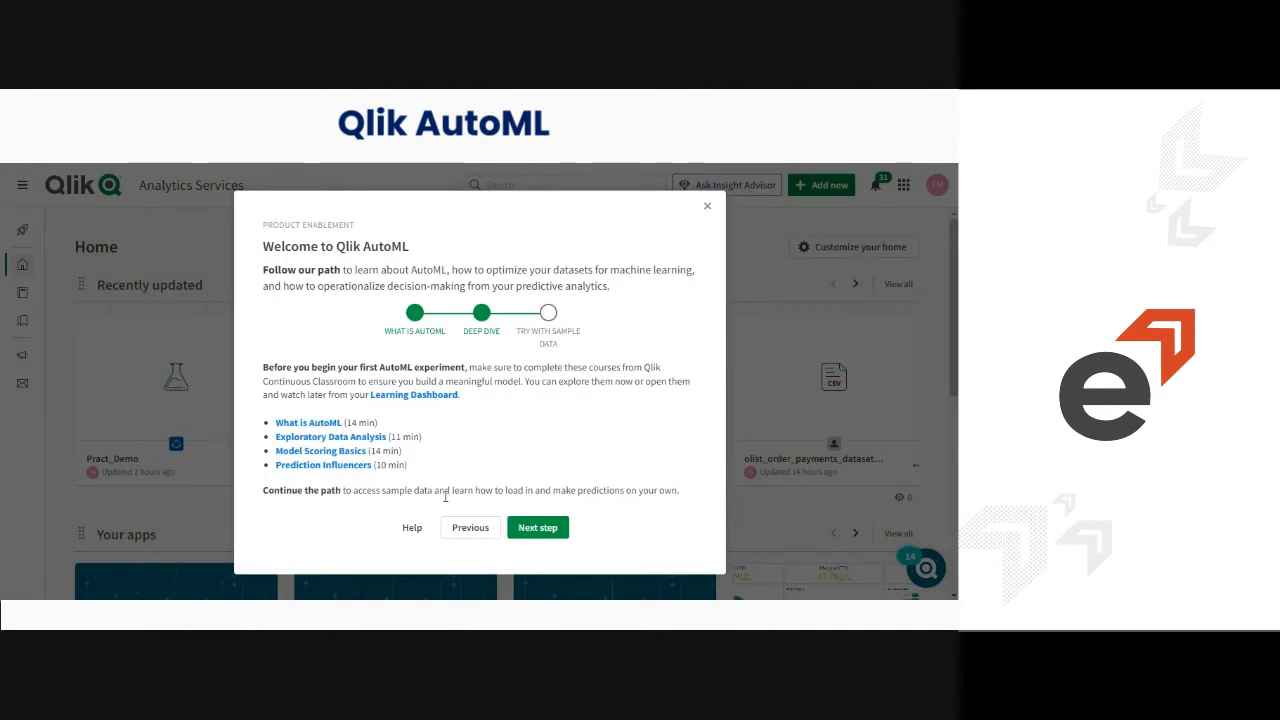
{"action": "left_click", "coordinate": [520, 527]}
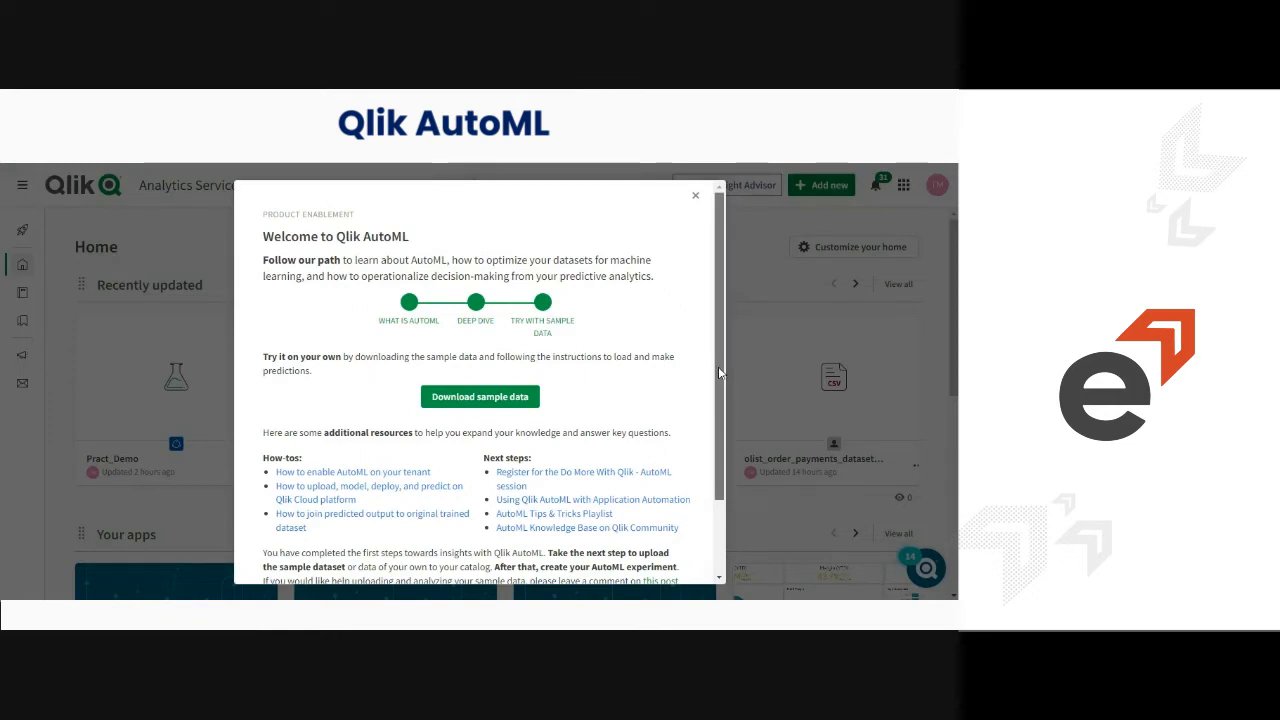
{"action": "left_click_drag", "start_coordinate": [719, 372], "coordinate": [719, 387]}
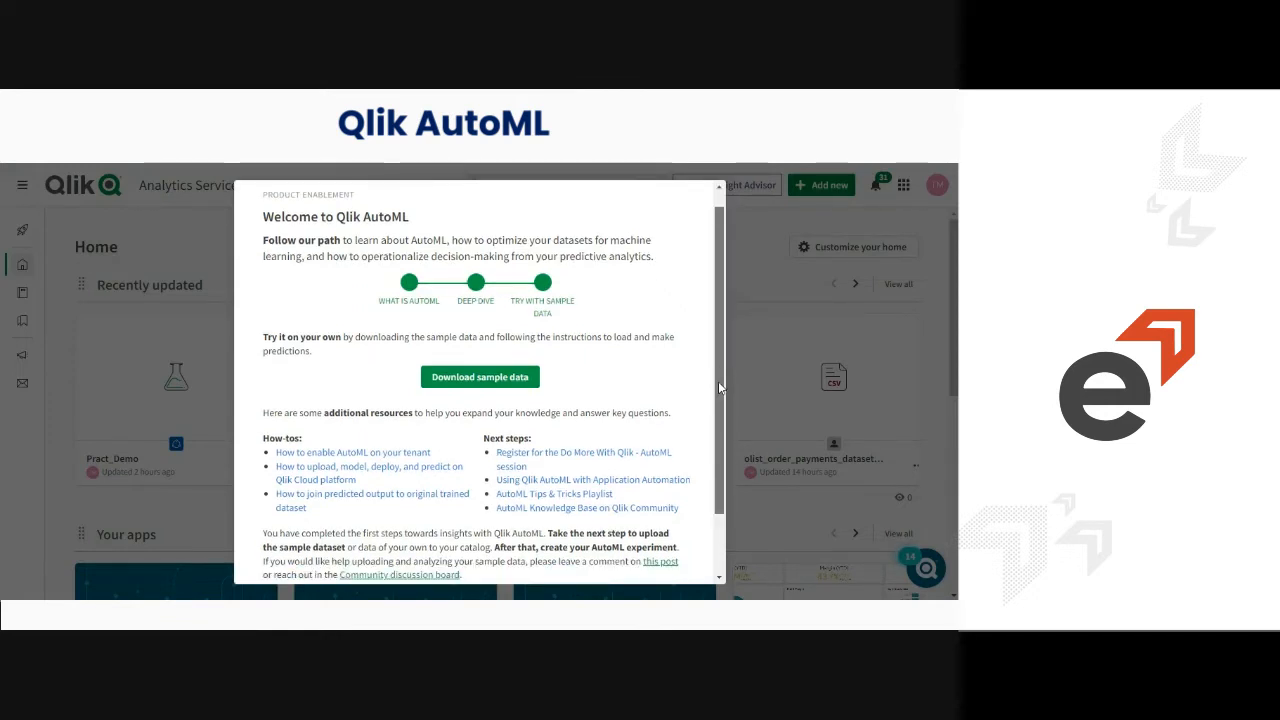
{"action": "left_click_drag", "start_coordinate": [718, 382], "coordinate": [718, 457]}
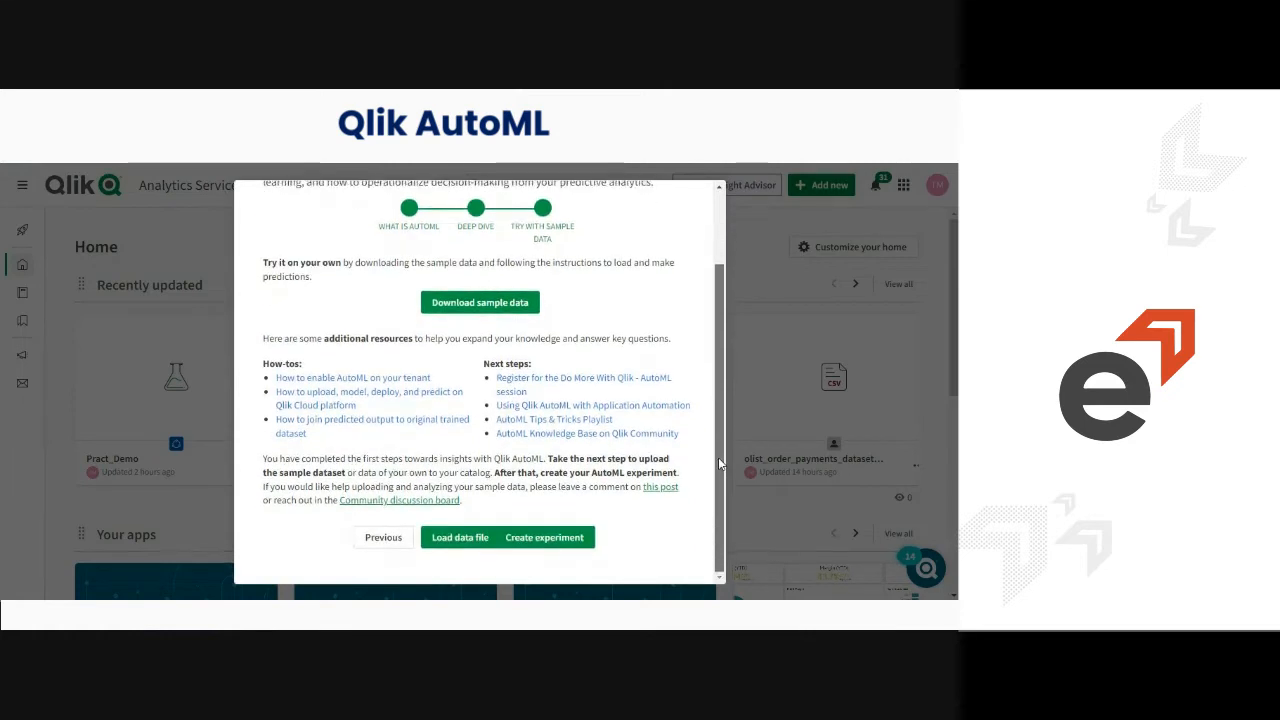
{"action": "left_click", "coordinate": [568, 541]}
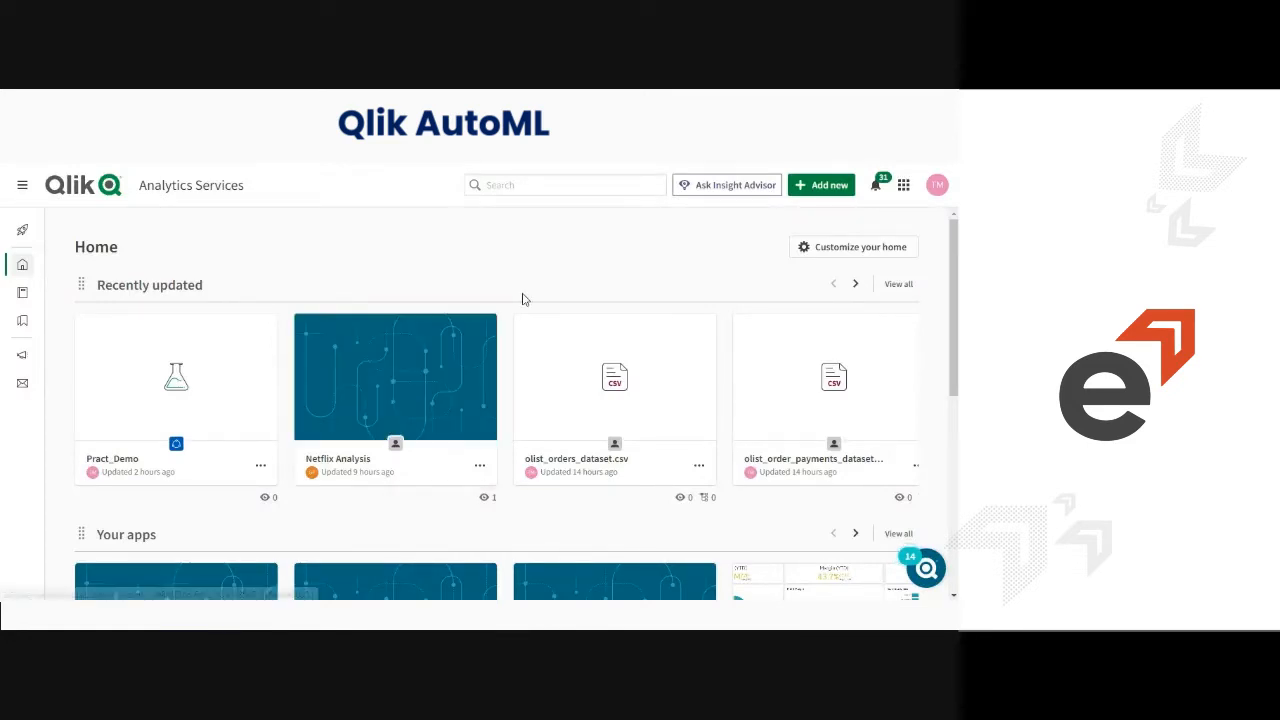
- Start a new ML experiment and proceed through the welcome guide to the experiment creation form
{"action": "left_click", "coordinate": [827, 190]}
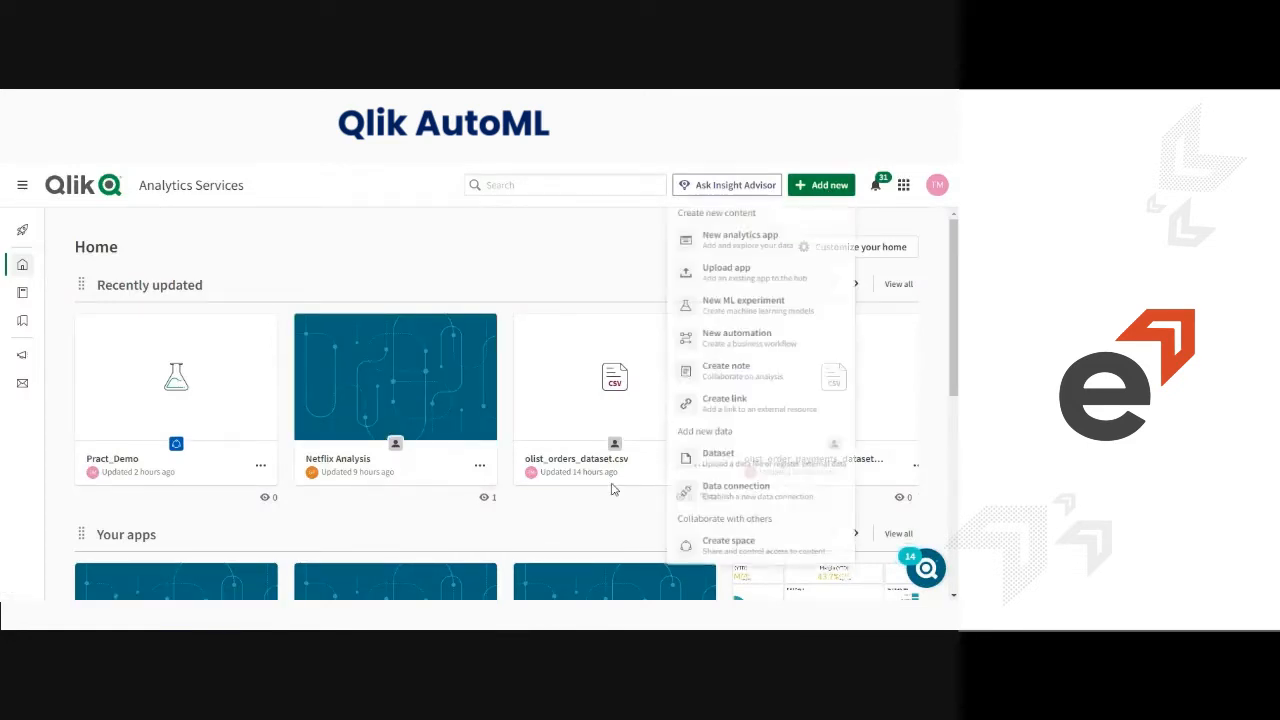
{"action": "left_click", "coordinate": [718, 318]}
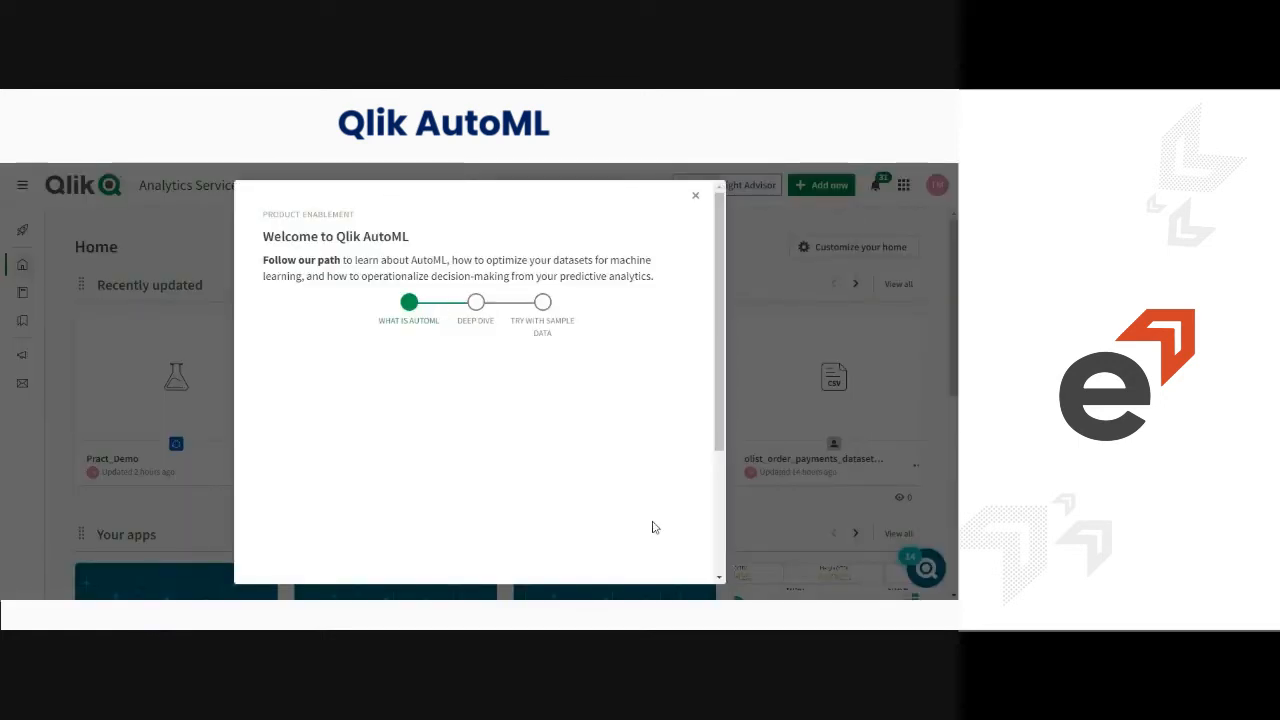
{"action": "left_click_drag", "start_coordinate": [715, 434], "coordinate": [715, 564]}
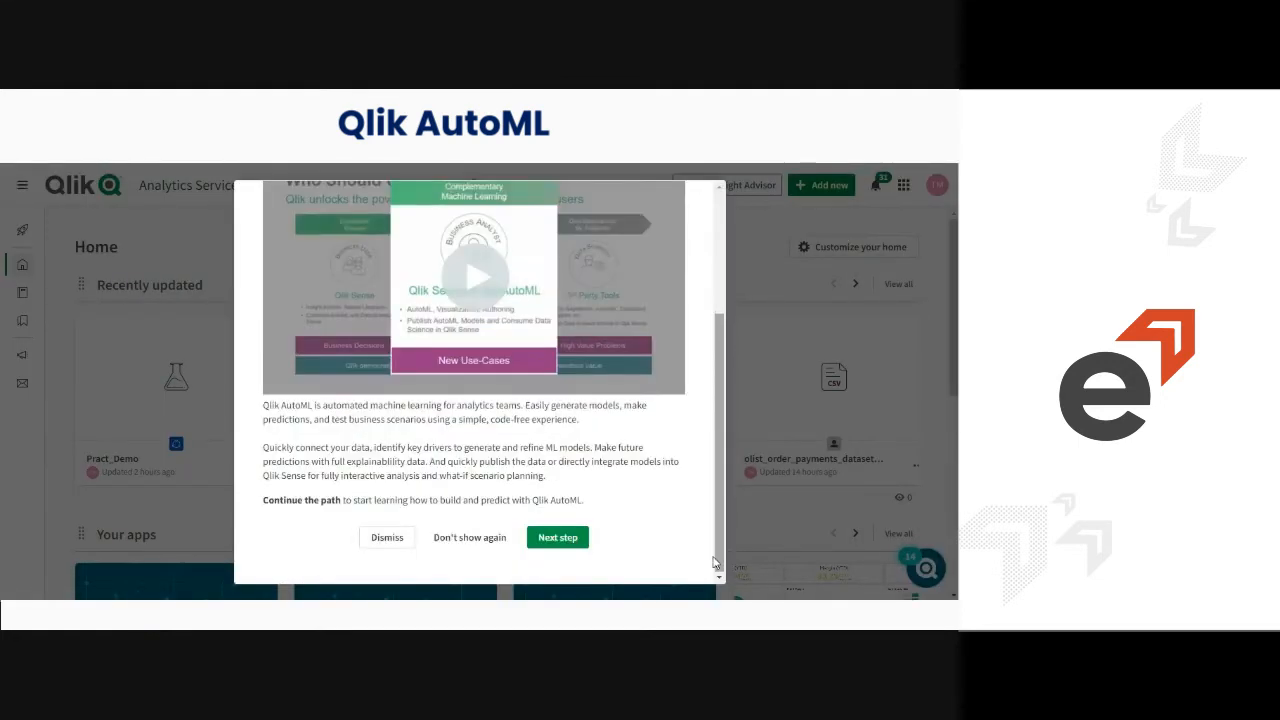
{"action": "left_click", "coordinate": [548, 541]}
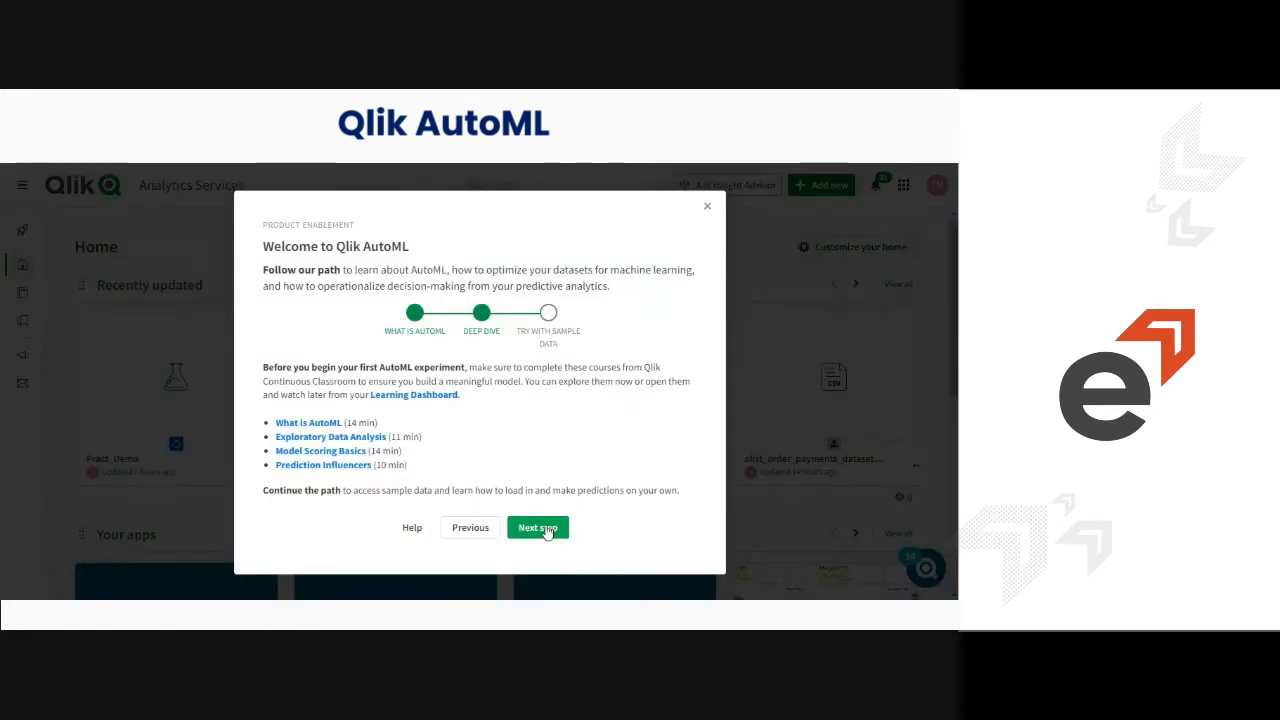
{"action": "left_click", "coordinate": [549, 539]}
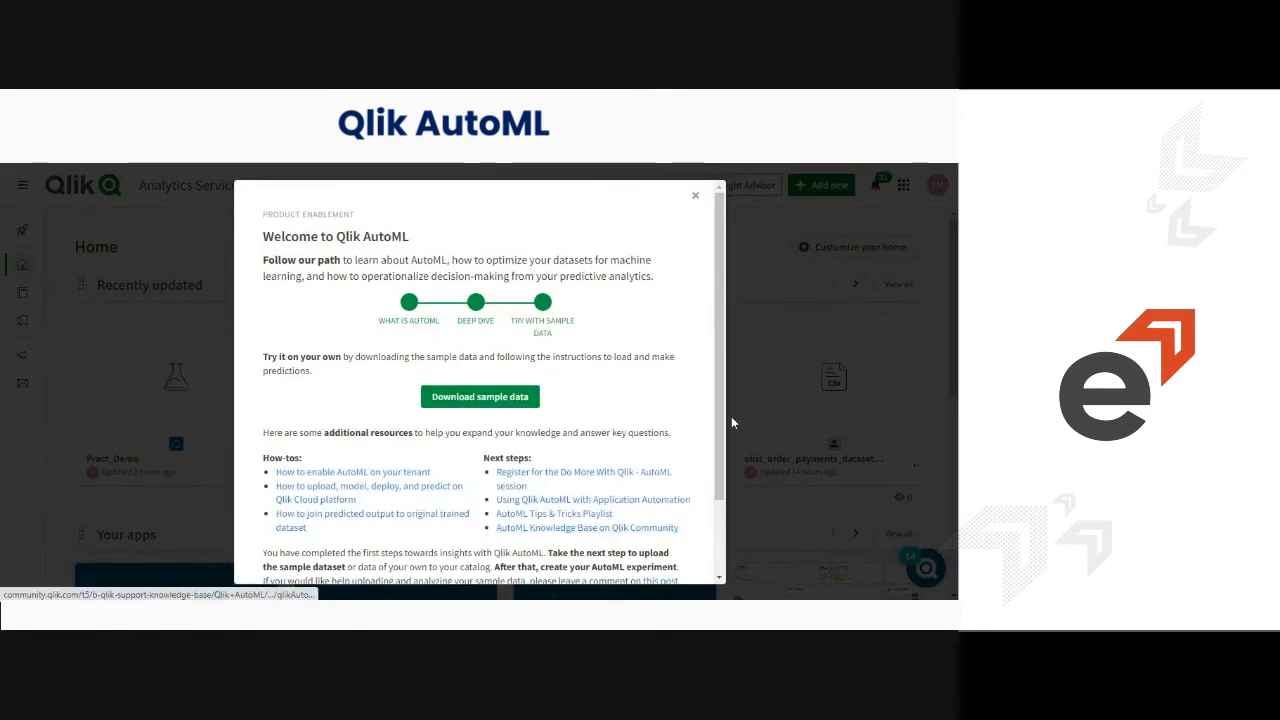
{"action": "left_click_drag", "start_coordinate": [720, 418], "coordinate": [697, 537]}
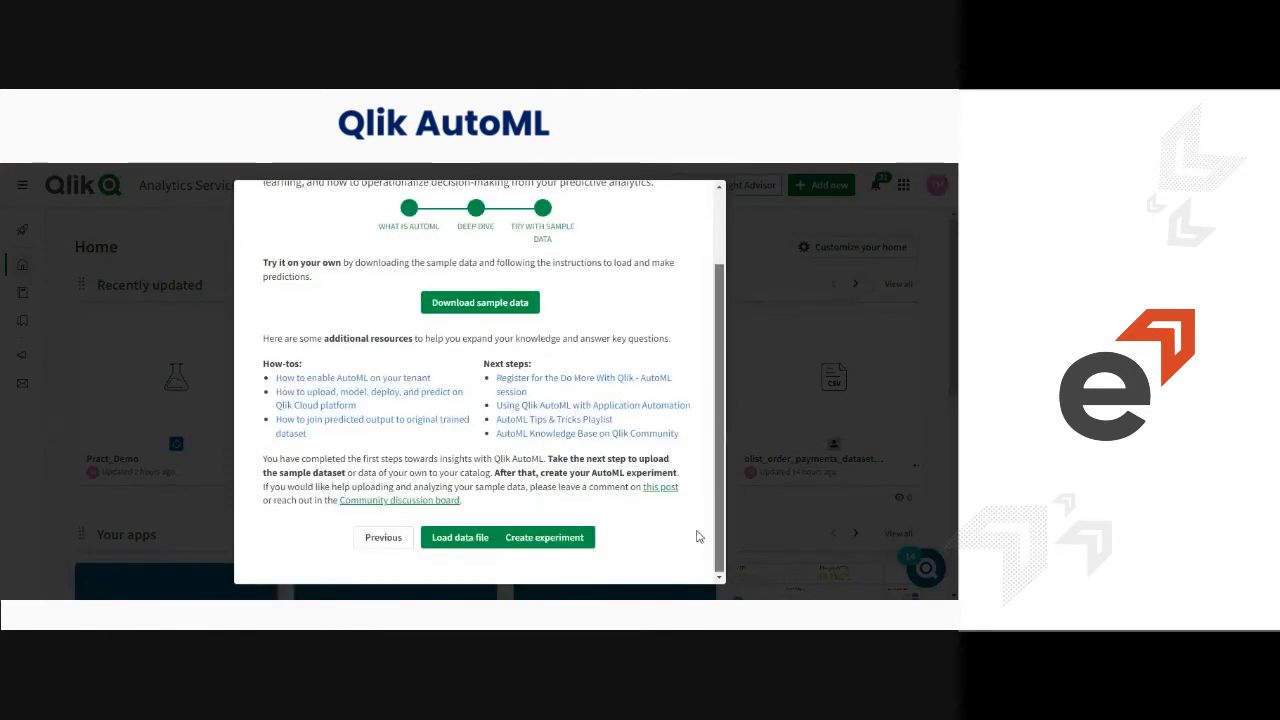
{"action": "left_click", "coordinate": [527, 538]}
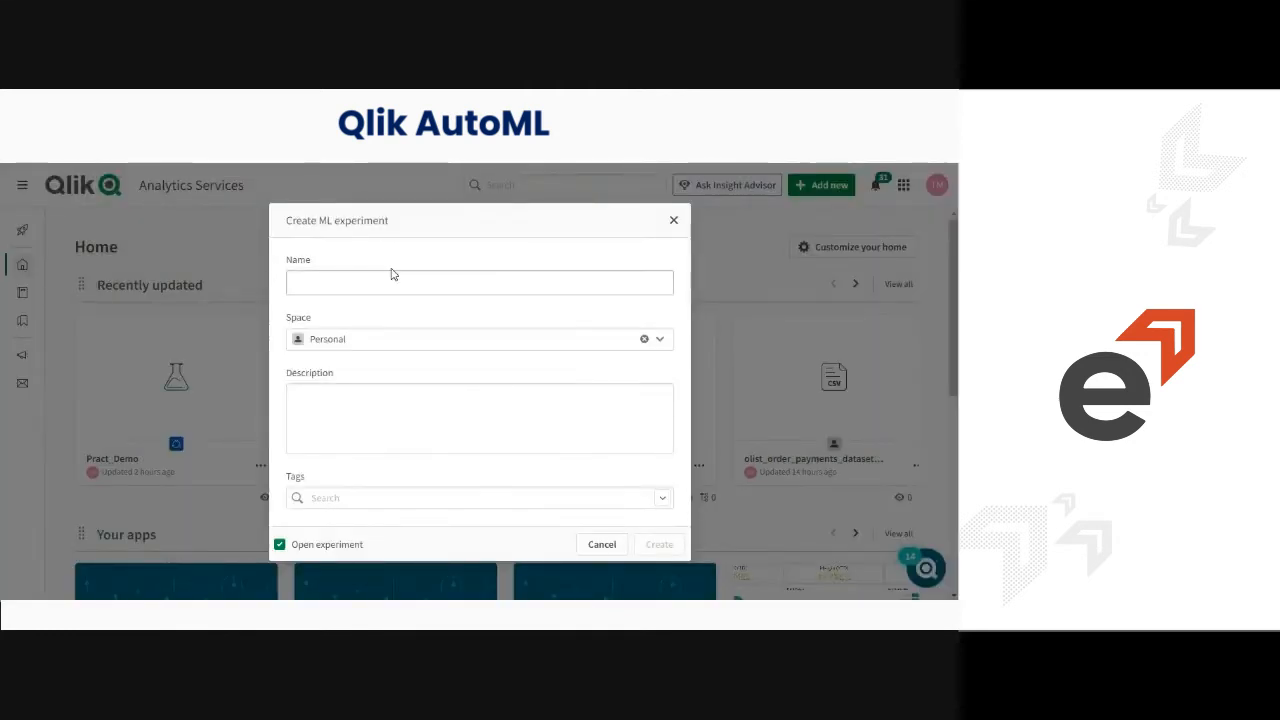
- Create the ML experiment with the name Customer_Churner in the QlikAutoML space and open it
{"action": "left_click", "coordinate": [360, 280]}
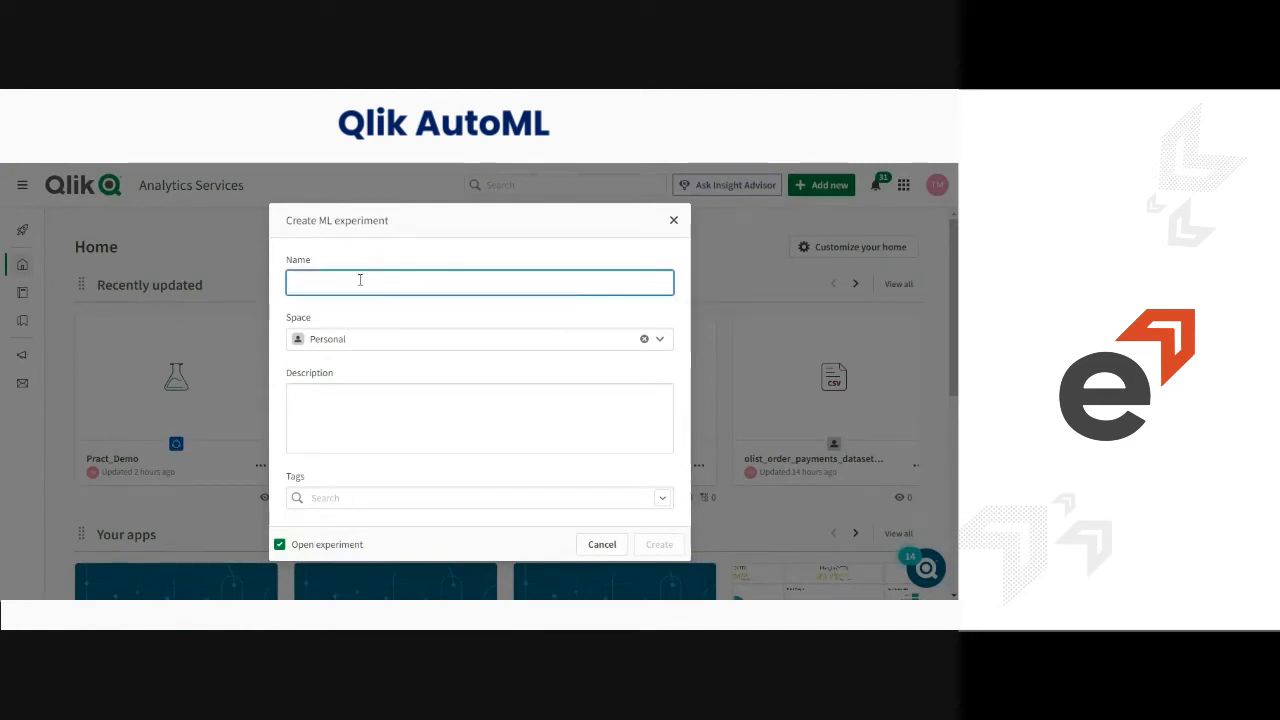
{"action": "type", "text": "C"}
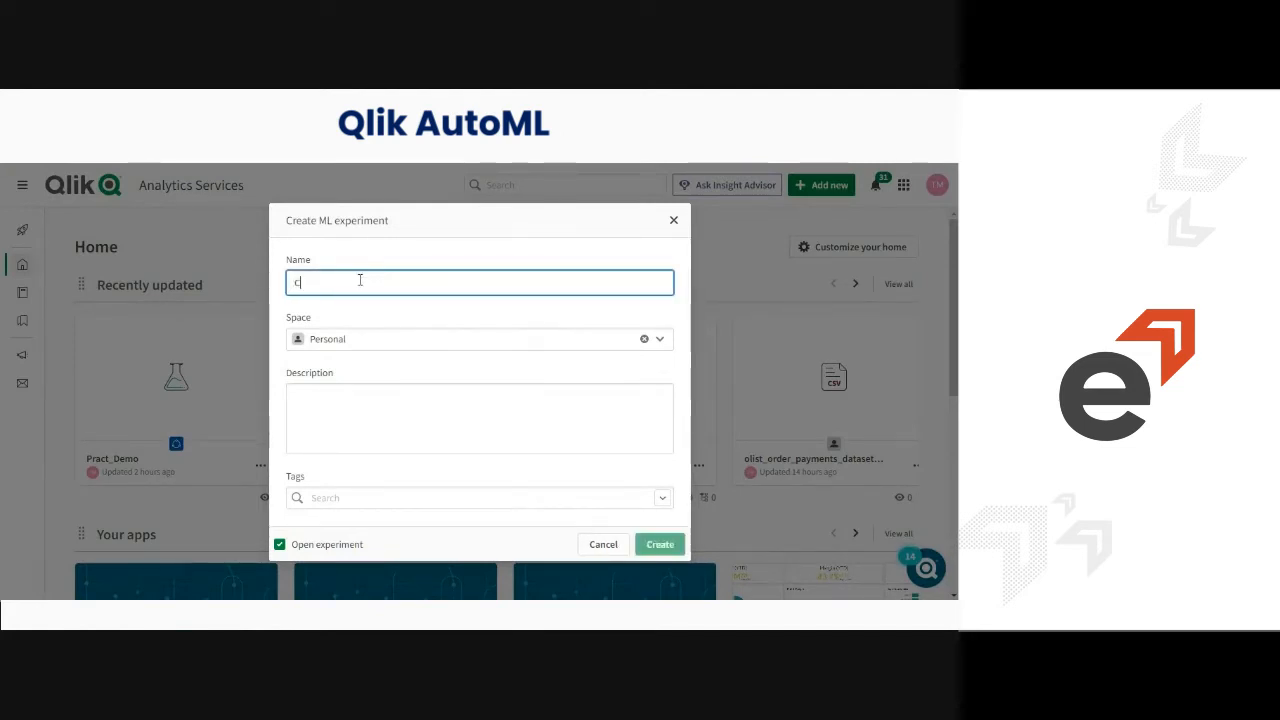
{"action": "type", "text": "ustomer_Churner"}
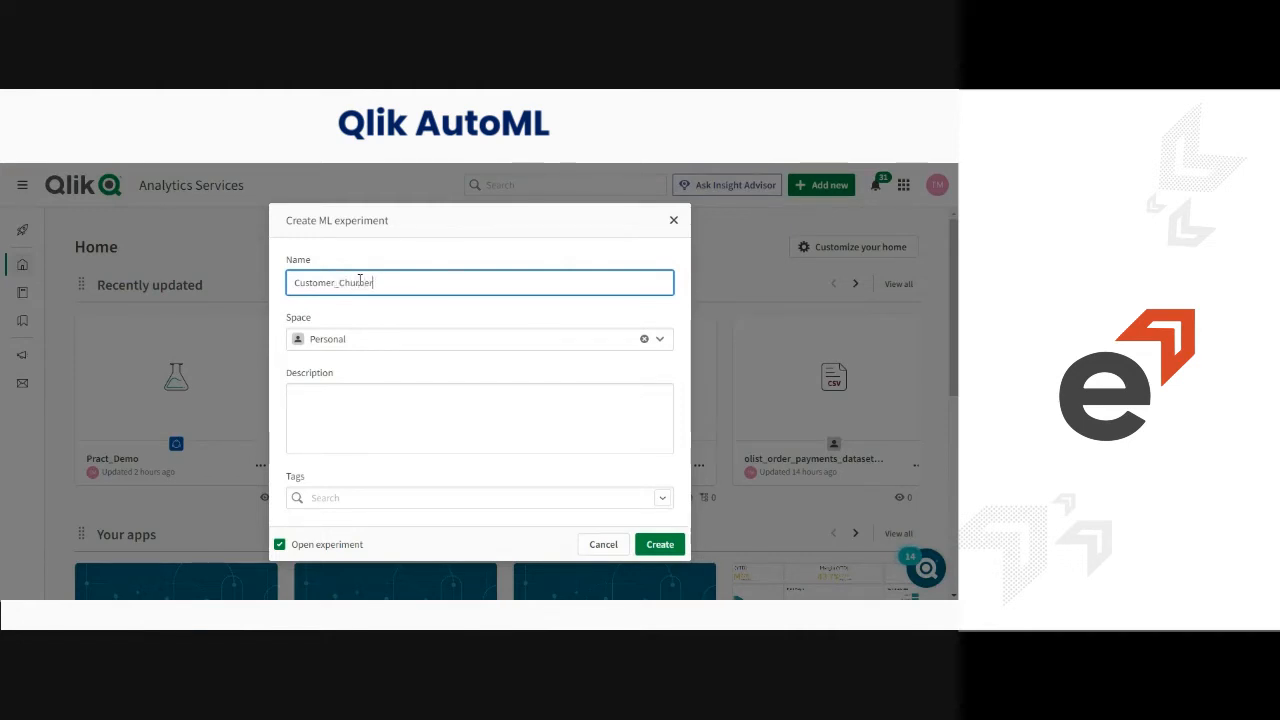
{"action": "type", "text": "_"}
{"action": "key", "text": "BackSpace"}
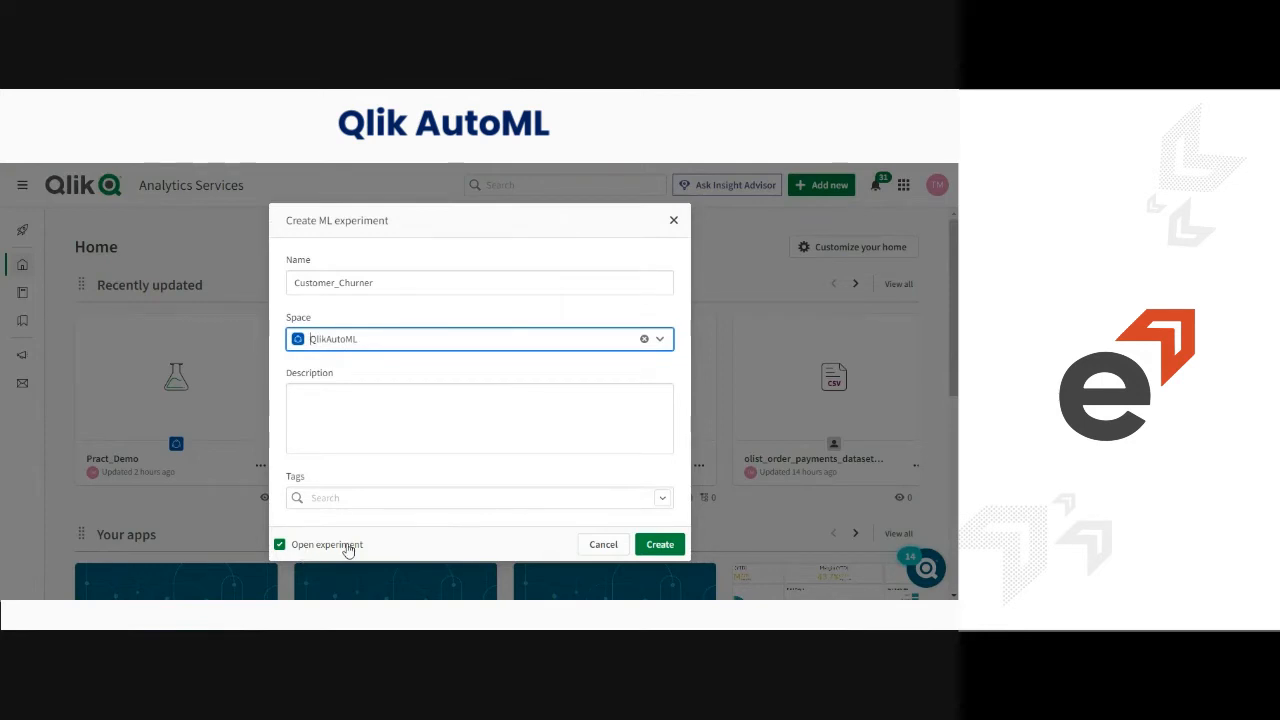
{"action": "left_click", "coordinate": [655, 546]}
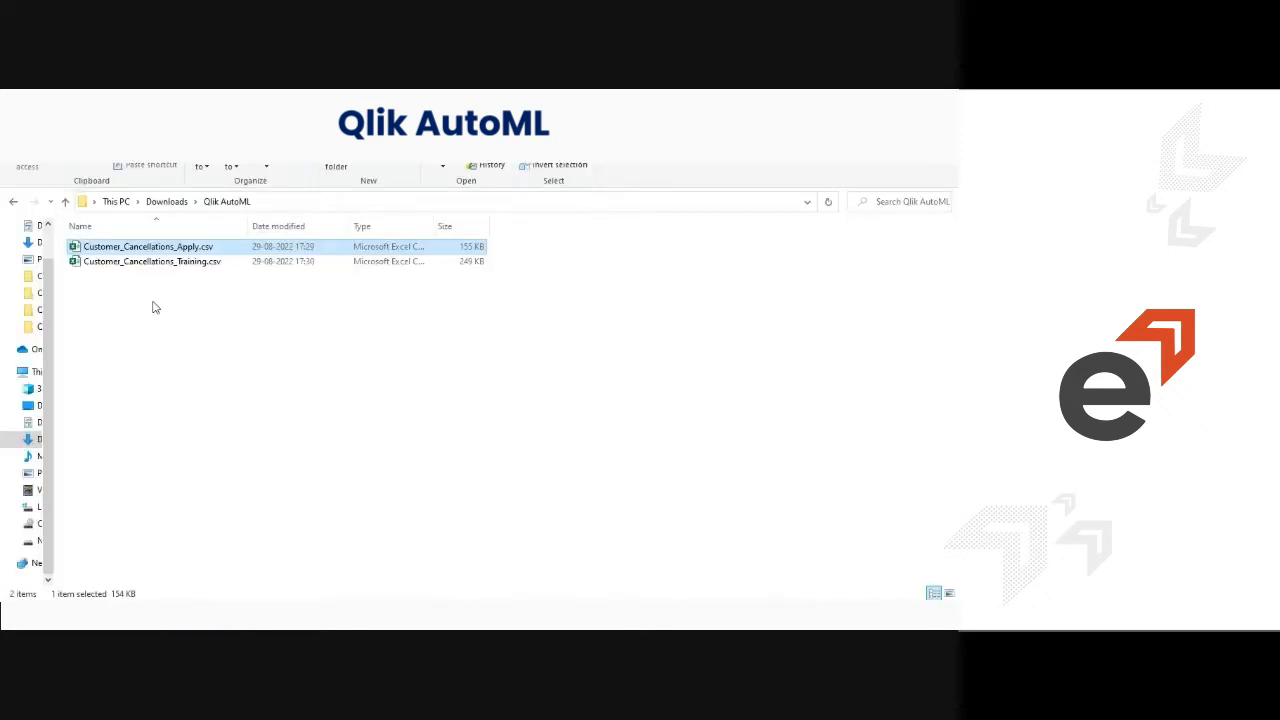
- Switch to Excel and examine the Customer_Cancellations_Training data, including the first record, its plan type and the Churned column
{"action": "left_click", "coordinate": [186, 264]}
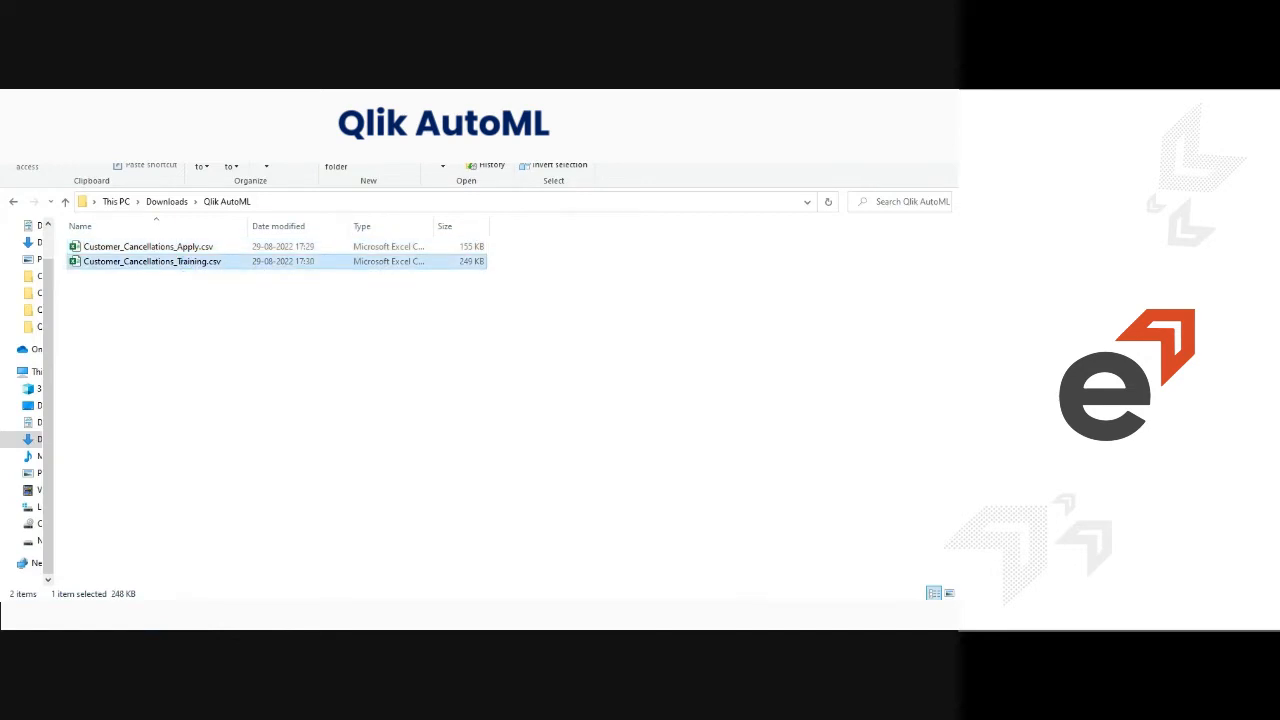
{"action": "mouse_move", "coordinate": [258, 607]}
{"action": "mouse_move", "coordinate": [340, 585]}
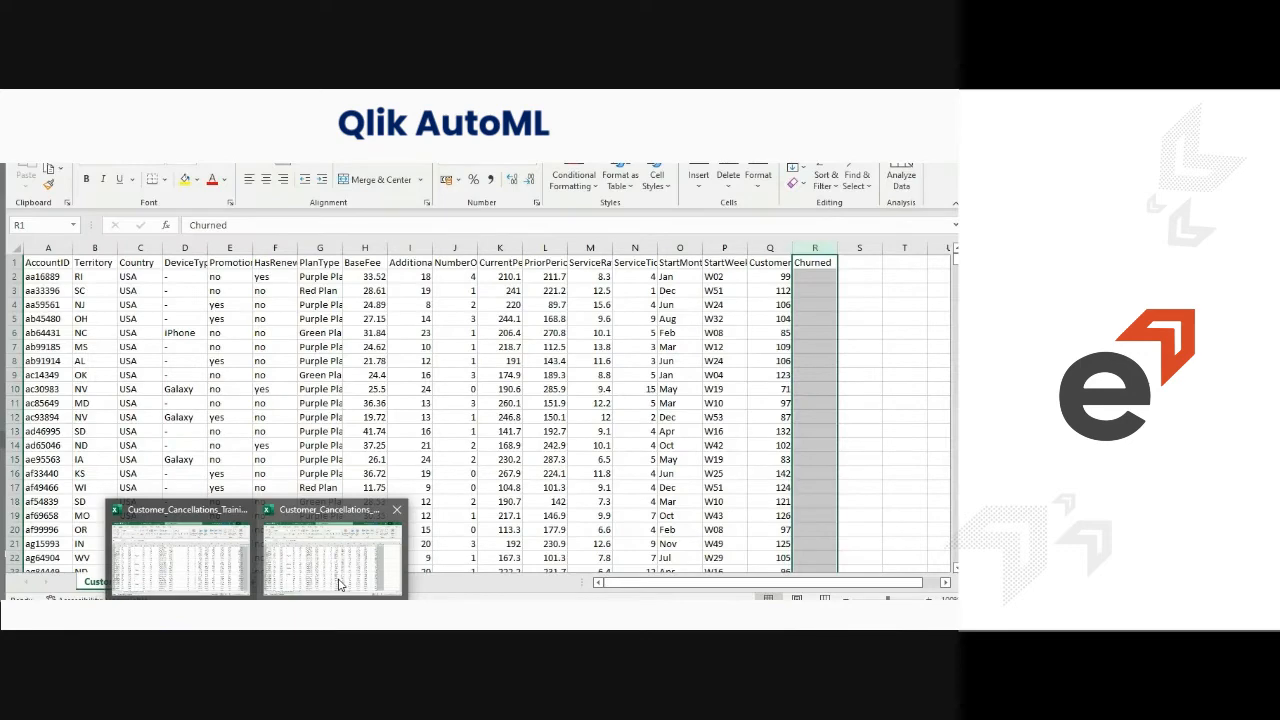
{"action": "left_click", "coordinate": [190, 563]}
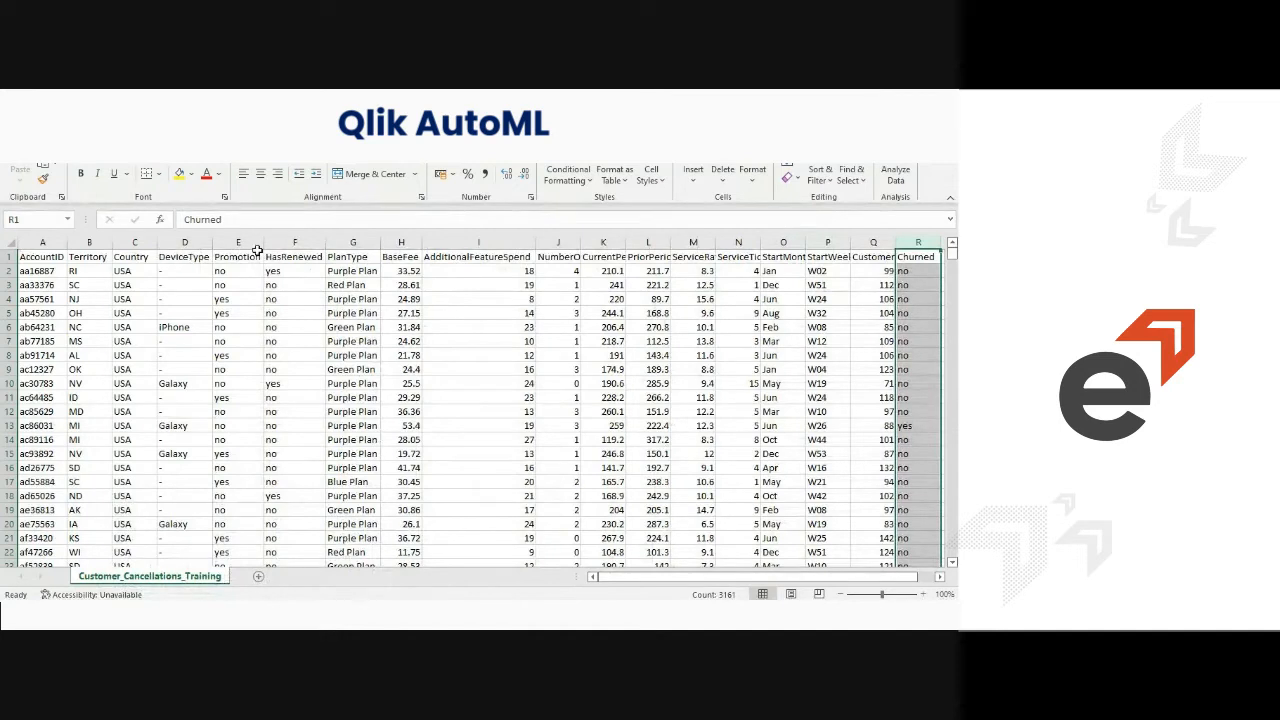
{"action": "left_click", "coordinate": [6, 271]}
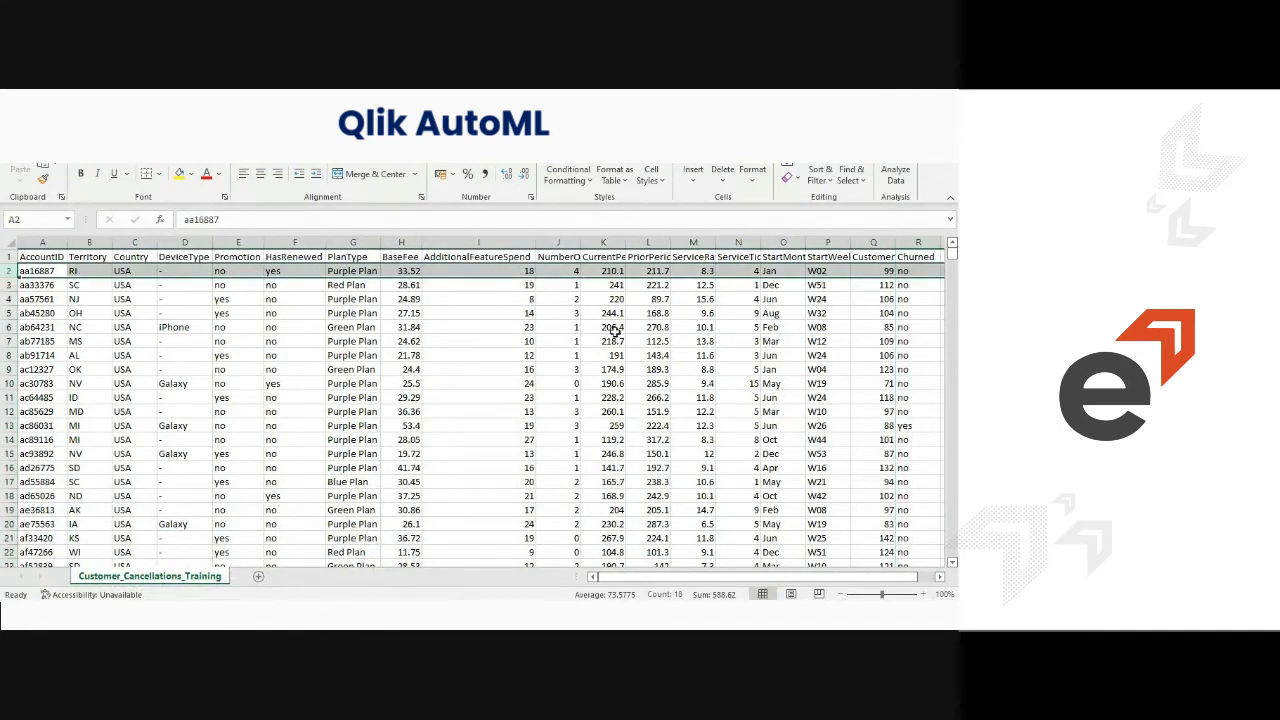
{"action": "left_click", "coordinate": [916, 271]}
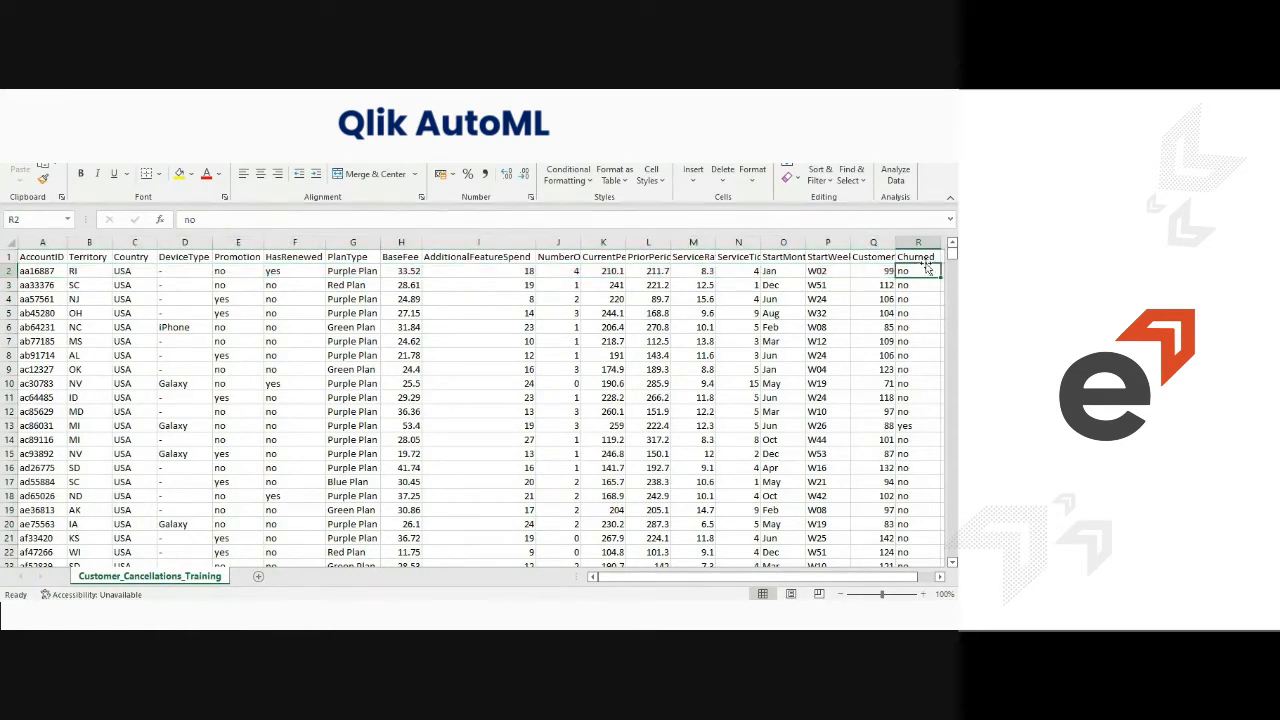
{"action": "left_click", "coordinate": [939, 243]}
{"action": "left_click", "coordinate": [353, 272]}
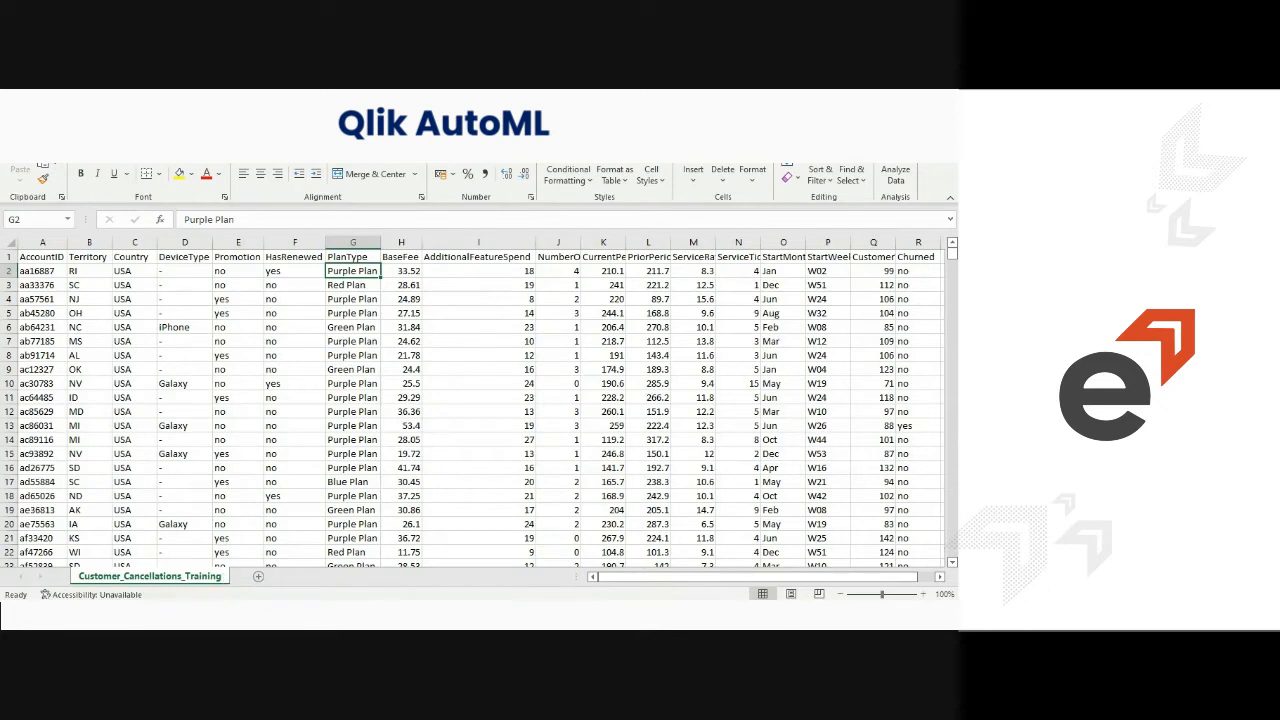
{"action": "key", "text": "alt+F4"}
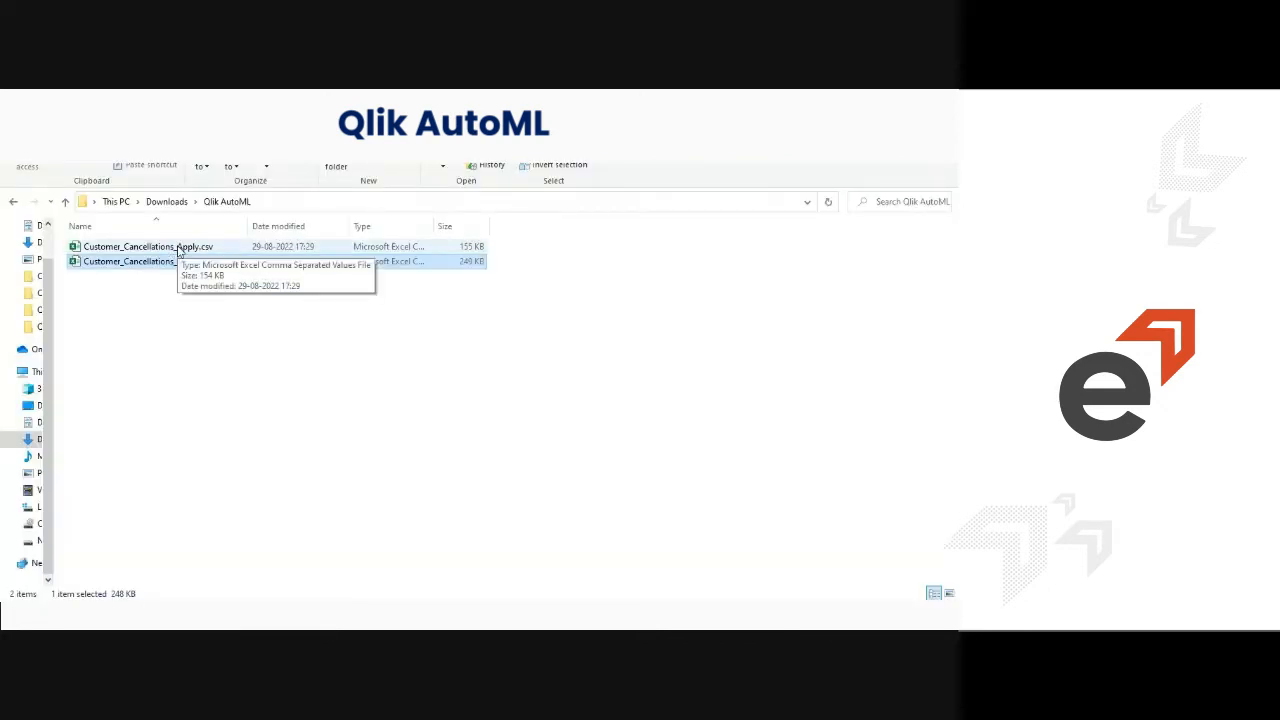
- Bring up the Customer_Cancellations_Apply workbook and examine its Churned column
{"action": "mouse_move", "coordinate": [320, 566]}
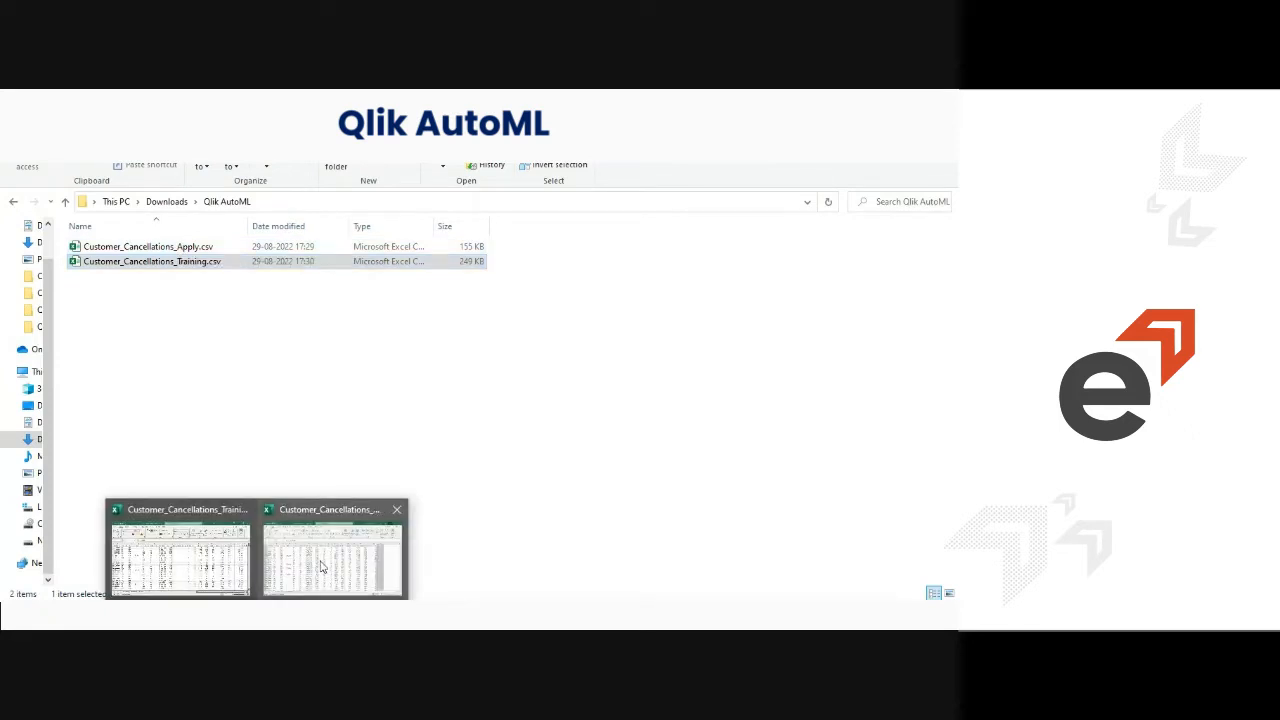
{"action": "left_click", "coordinate": [320, 566]}
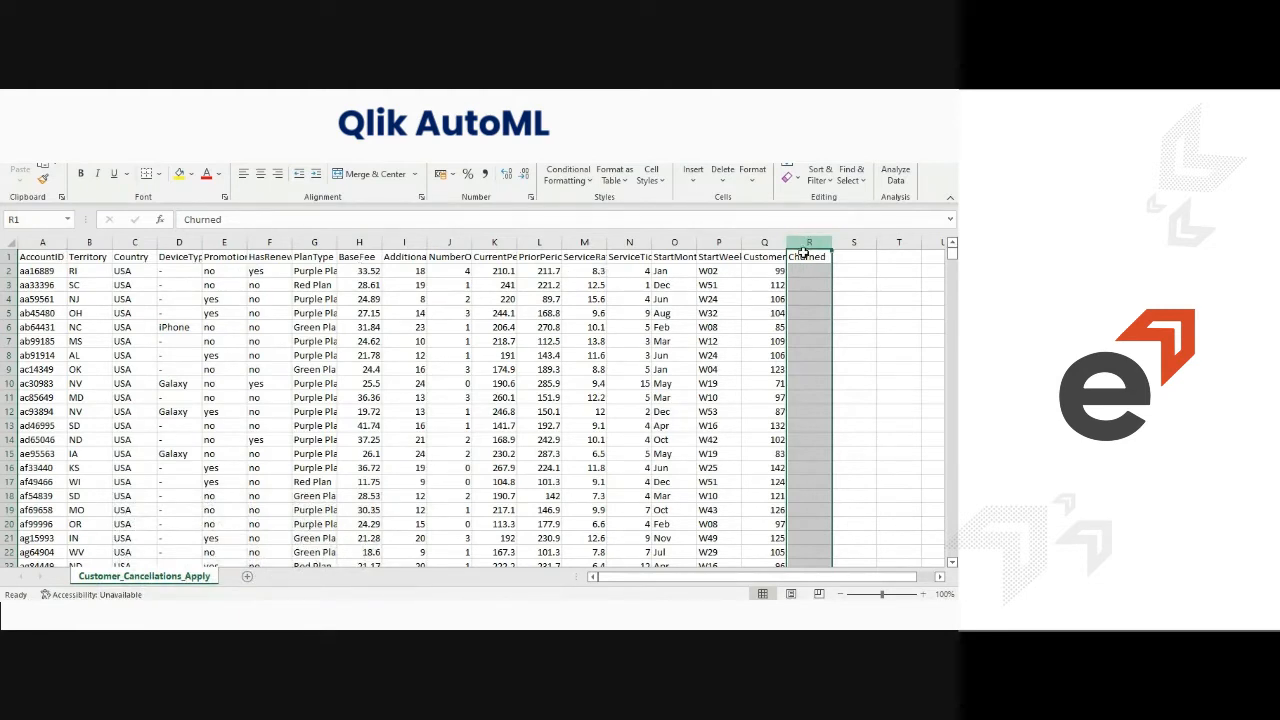
{"action": "left_click", "coordinate": [798, 271]}
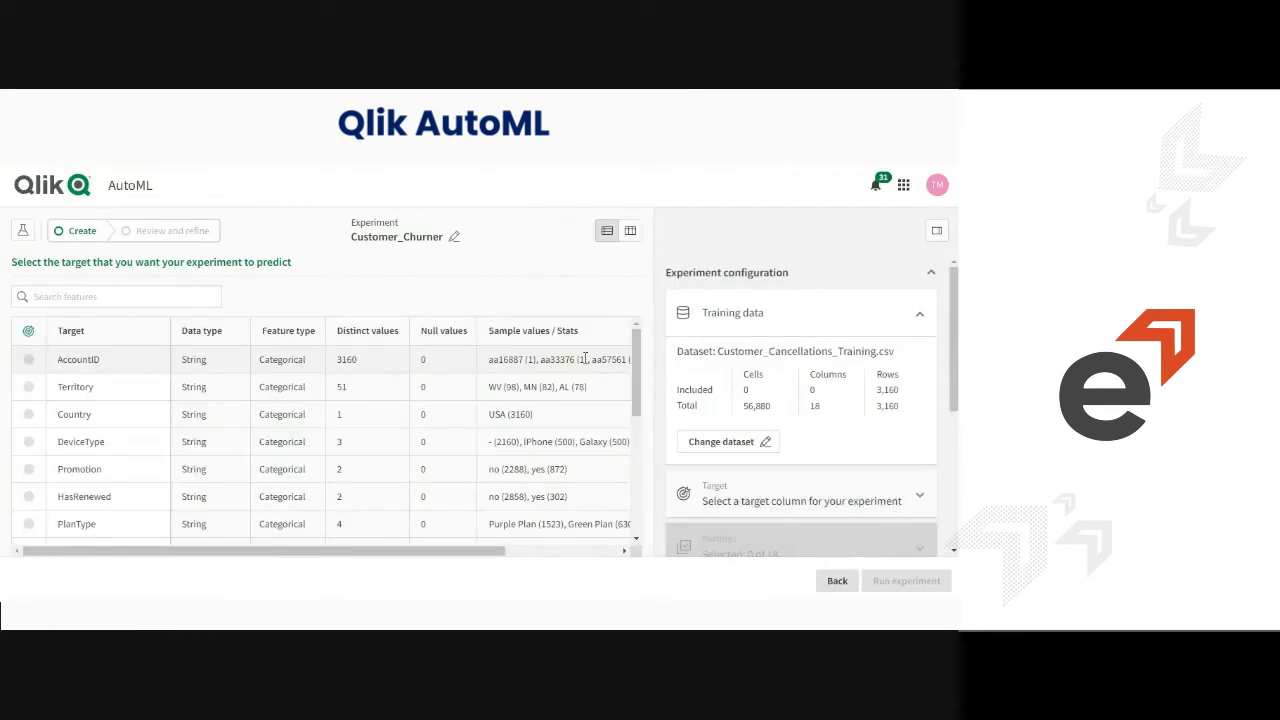
- In Qlik AutoML, set Churned as the target column for the experiment to predict
{"action": "left_click_drag", "start_coordinate": [637, 363], "coordinate": [647, 490]}
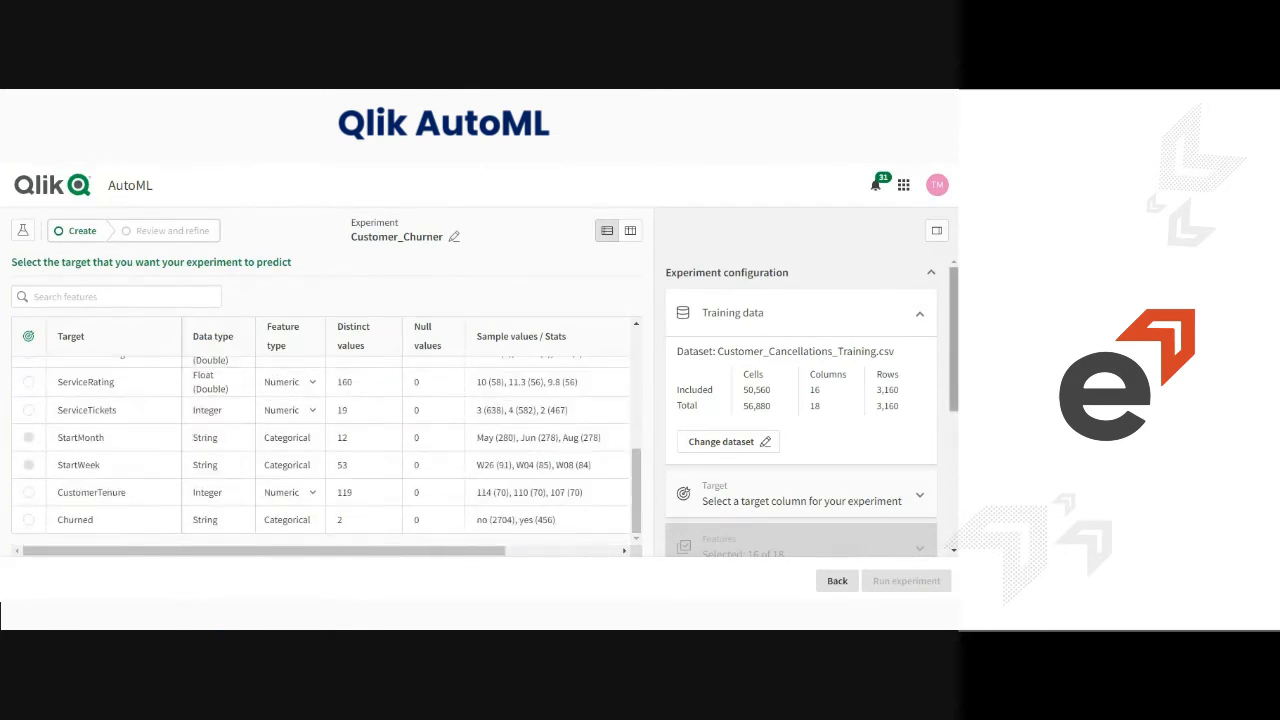
{"action": "scroll", "coordinate": [889, 311], "scroll_direction": "down", "scroll_amount": 1}
{"action": "scroll", "coordinate": [812, 403], "scroll_direction": "down", "scroll_amount": 3}
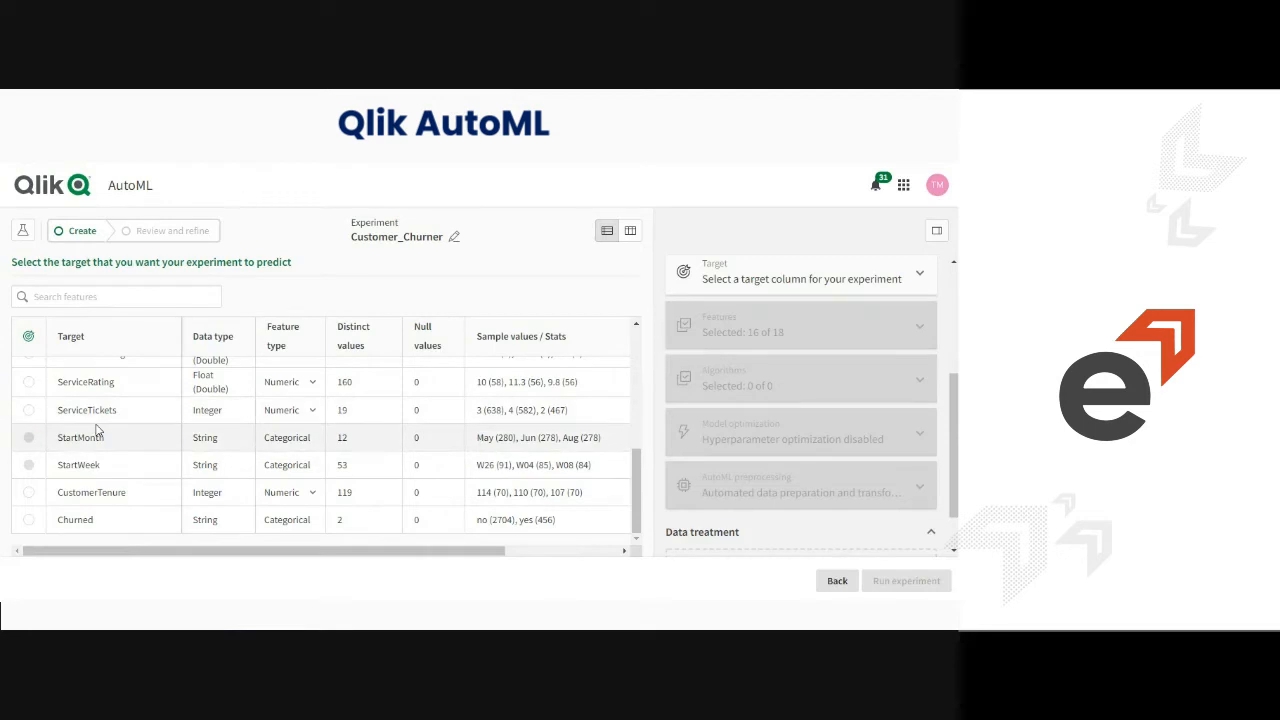
{"action": "left_click", "coordinate": [28, 521]}
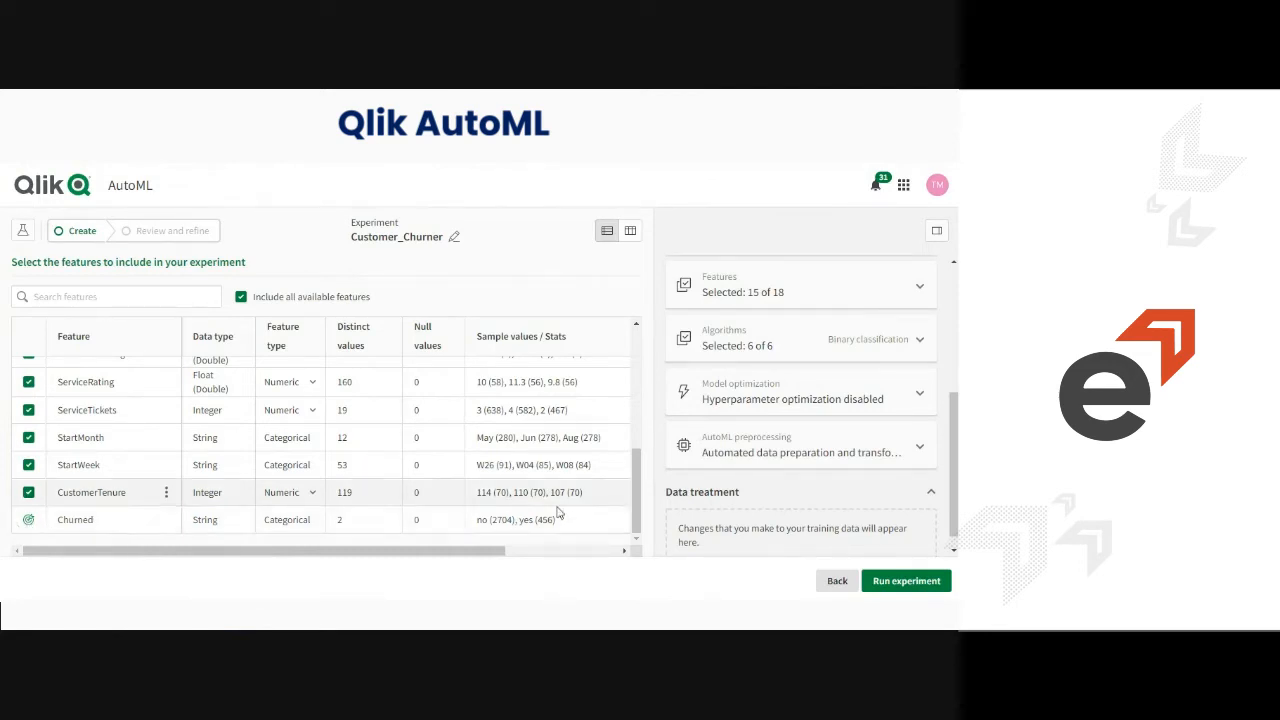
- Examine the target setting and the list of selected features in the experiment configuration
{"action": "left_click_drag", "start_coordinate": [955, 414], "coordinate": [956, 350]}
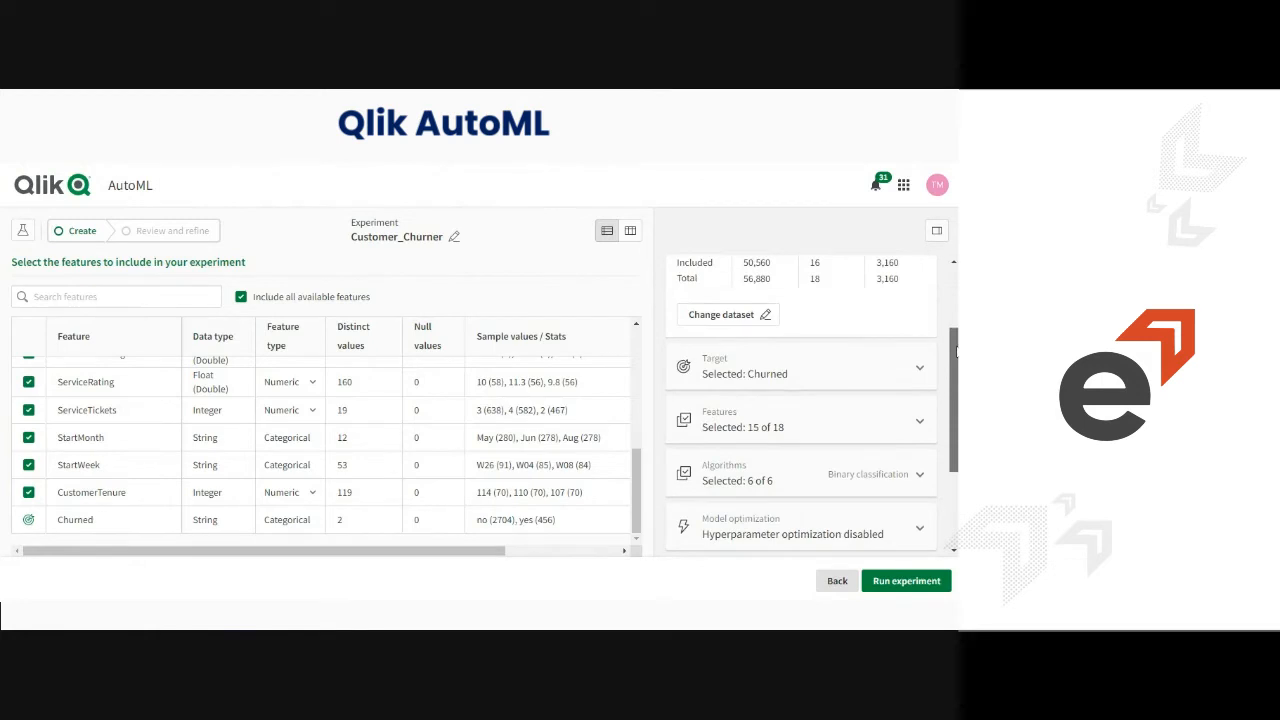
{"action": "left_click", "coordinate": [751, 360]}
{"action": "left_click", "coordinate": [906, 366]}
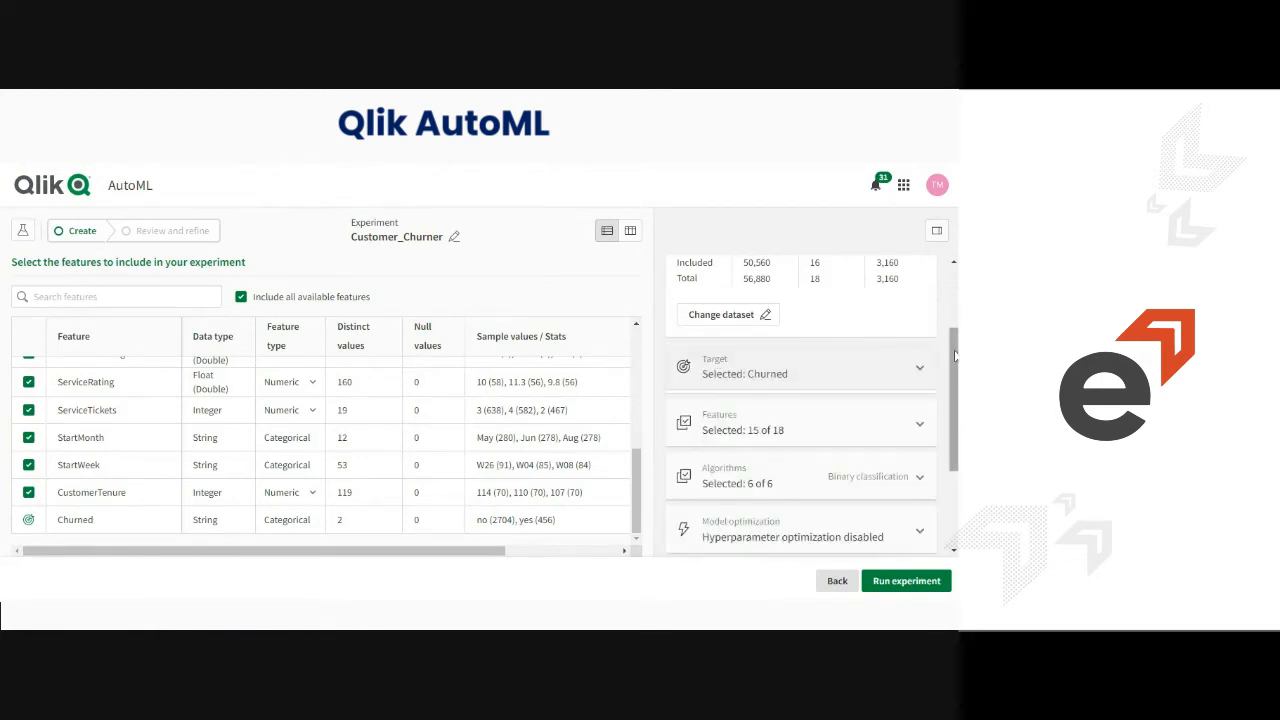
{"action": "scroll", "coordinate": [955, 355], "scroll_direction": "down", "scroll_amount": 1}
{"action": "left_click", "coordinate": [786, 373]}
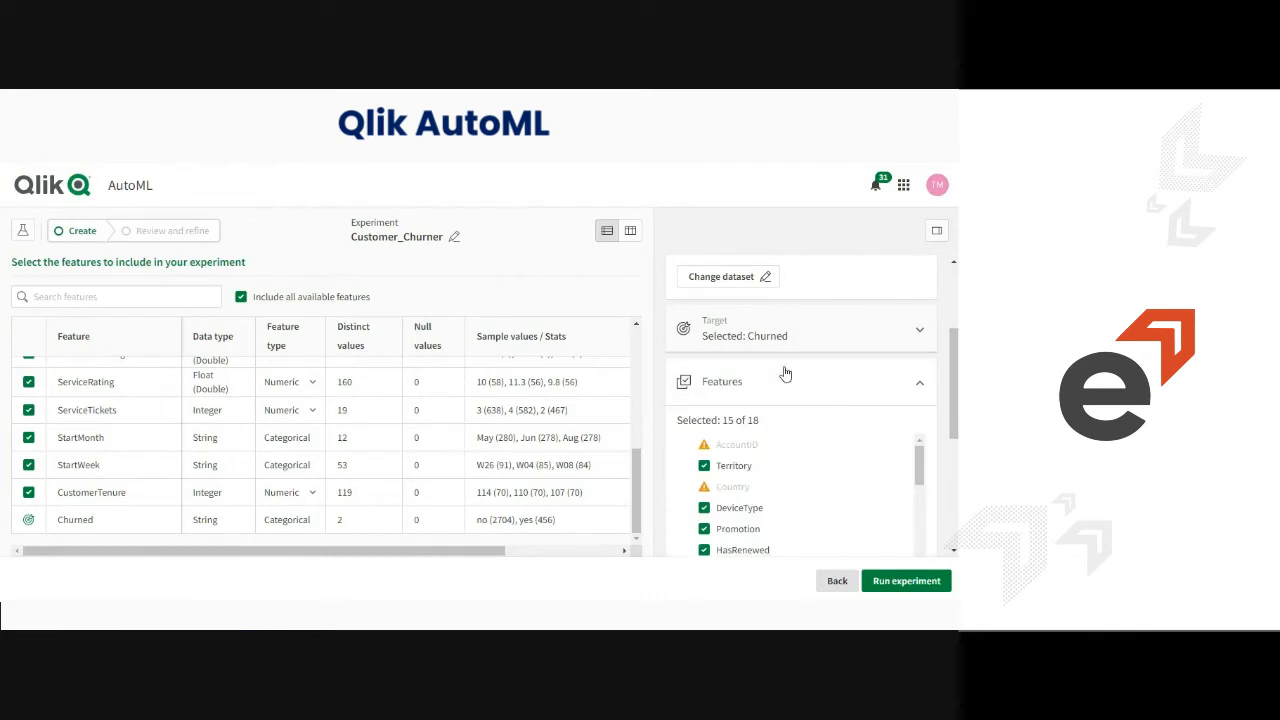
{"action": "scroll", "coordinate": [924, 380], "scroll_direction": "down", "scroll_amount": 2}
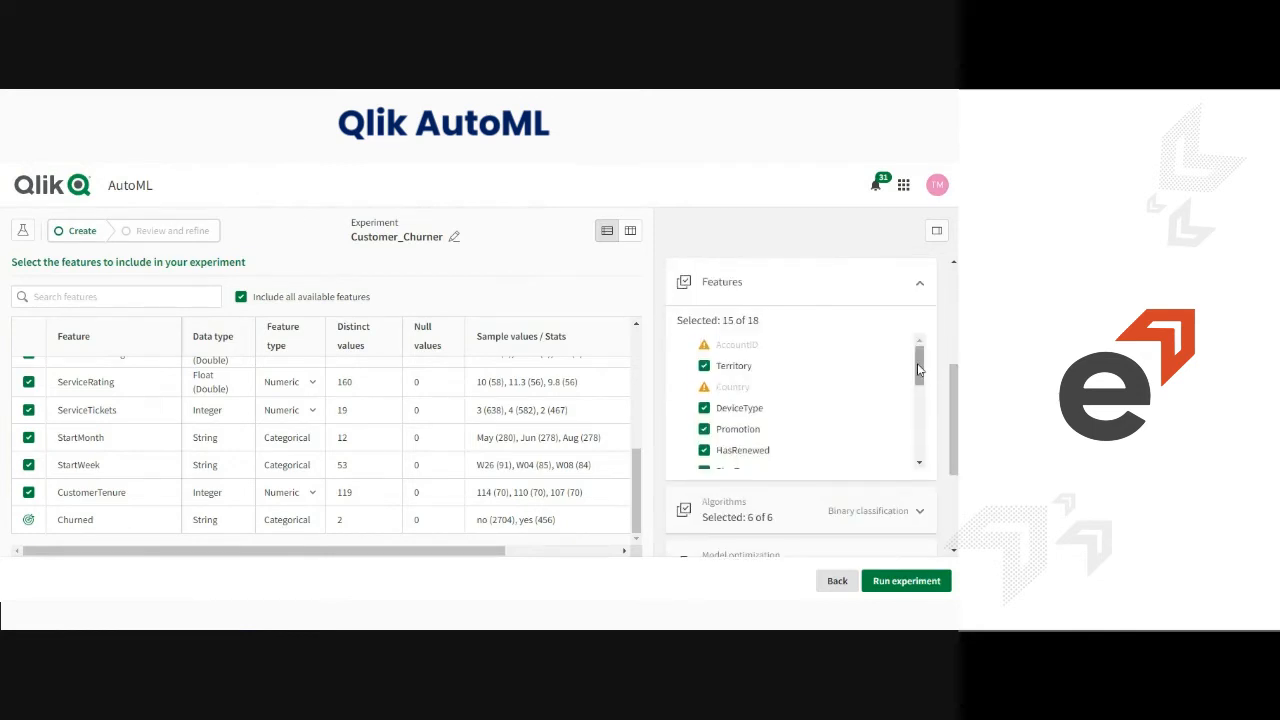
{"action": "left_click_drag", "start_coordinate": [923, 370], "coordinate": [925, 433]}
{"action": "scroll", "coordinate": [922, 435], "scroll_direction": "down", "scroll_amount": 2}
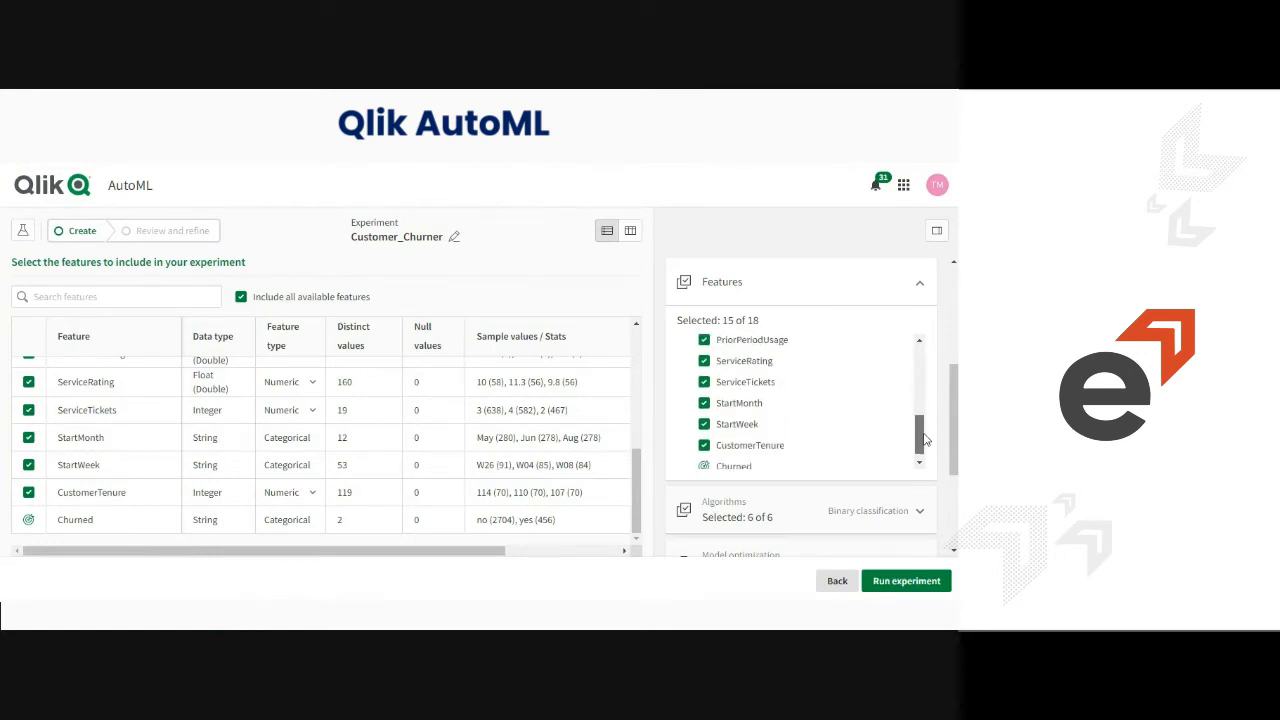
- Review the binary classification algorithms, keep all six selected and run the experiment
{"action": "left_click", "coordinate": [917, 287]}
{"action": "left_click", "coordinate": [810, 347]}
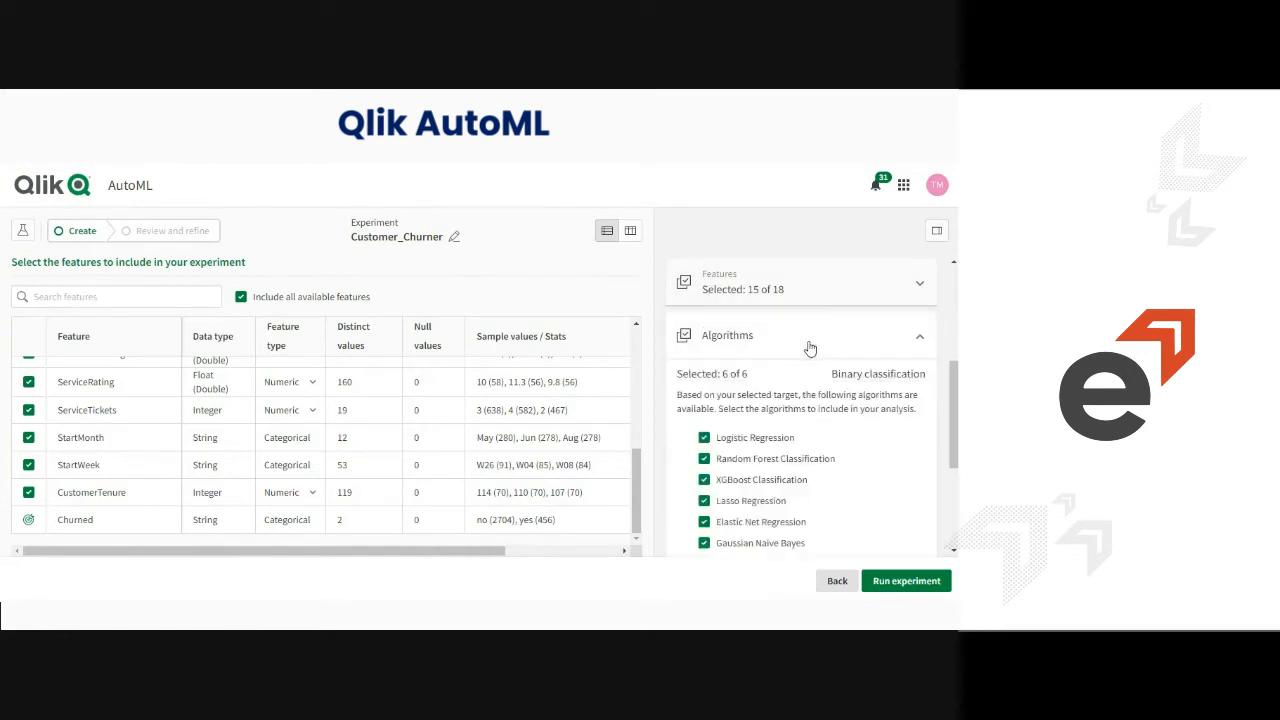
{"action": "scroll", "coordinate": [953, 420], "scroll_direction": "down", "scroll_amount": 2}
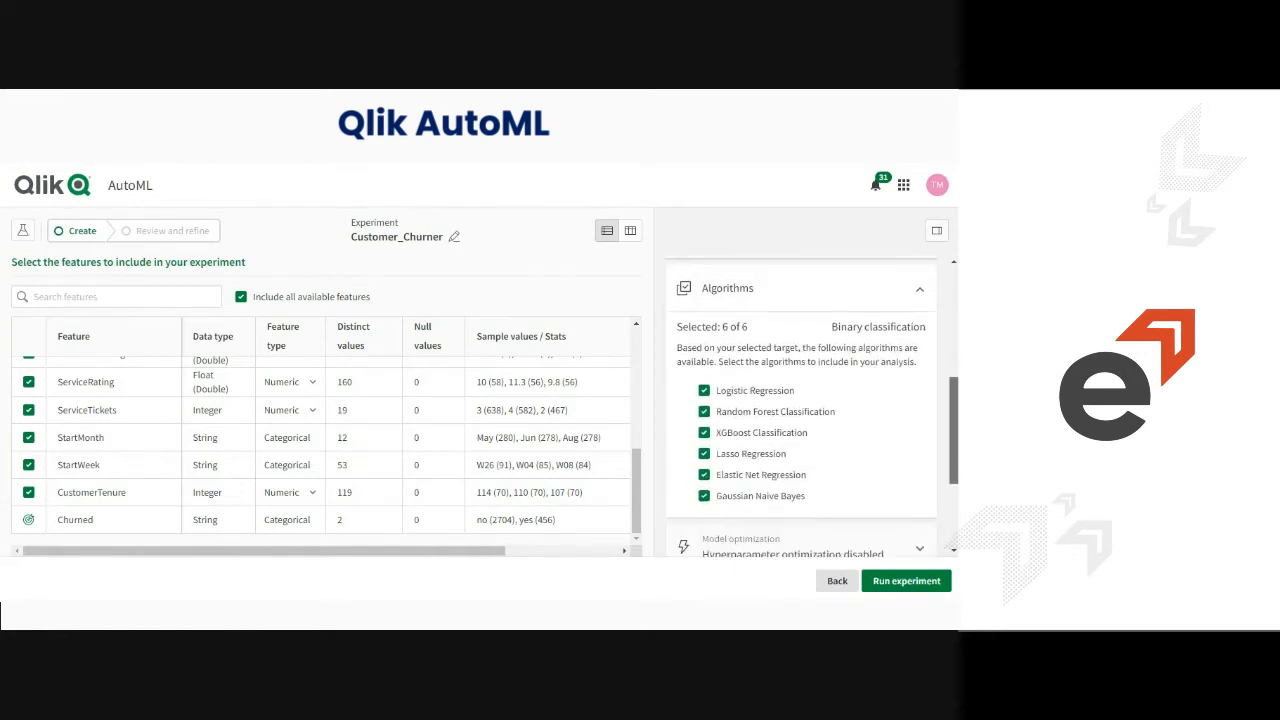
{"action": "scroll", "coordinate": [953, 430], "scroll_direction": "down", "scroll_amount": 1}
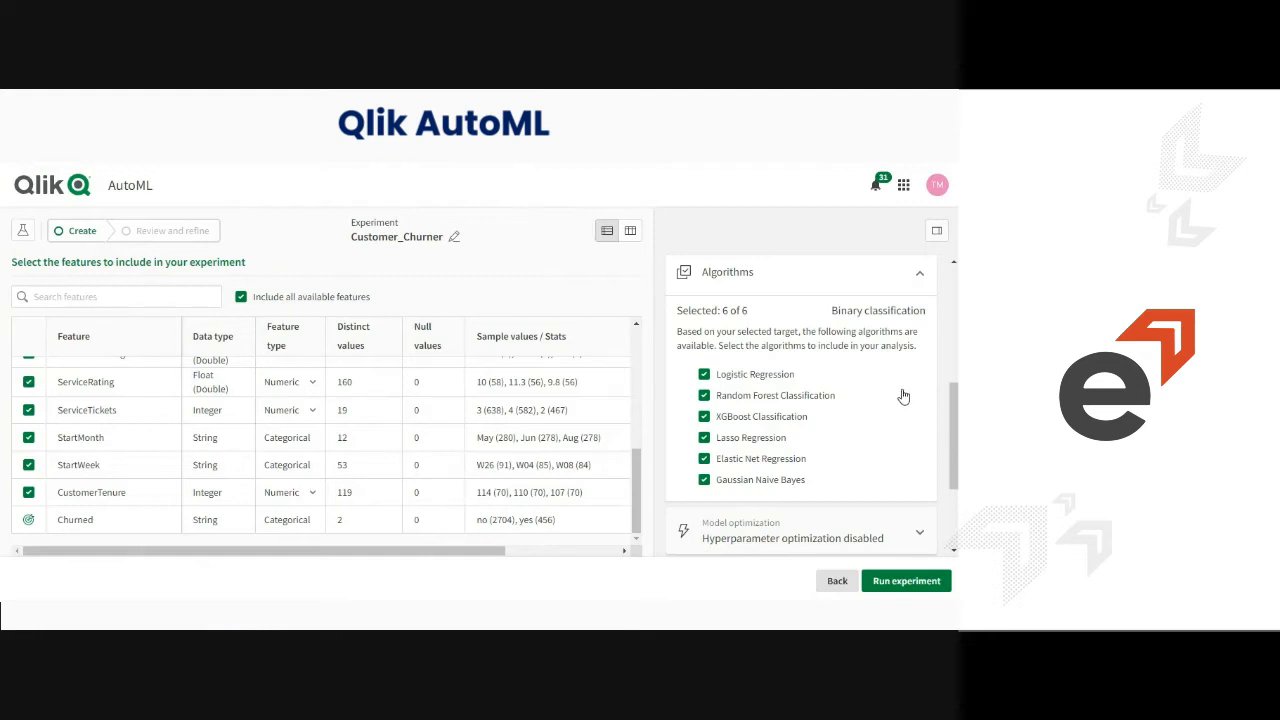
{"action": "scroll", "coordinate": [902, 394], "scroll_direction": "up", "scroll_amount": 1}
{"action": "scroll", "coordinate": [800, 405], "scroll_direction": "up", "scroll_amount": 1}
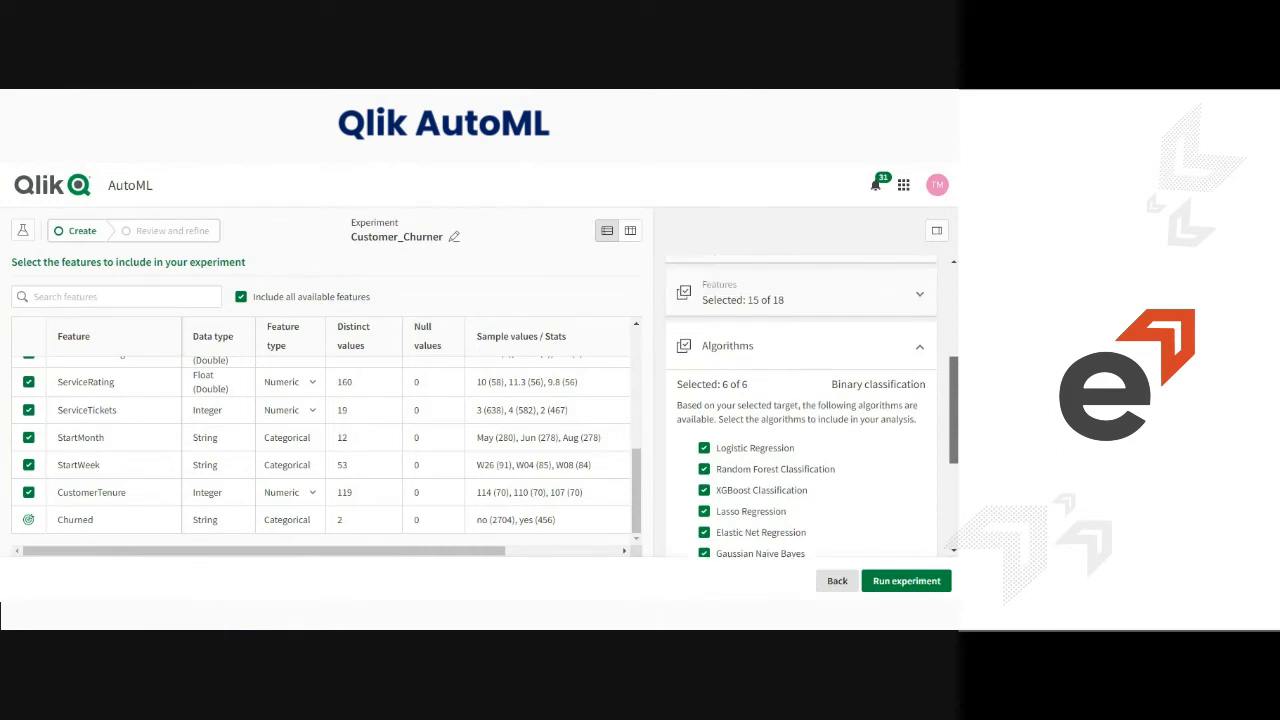
{"action": "scroll", "coordinate": [889, 376], "scroll_direction": "down", "scroll_amount": 1}
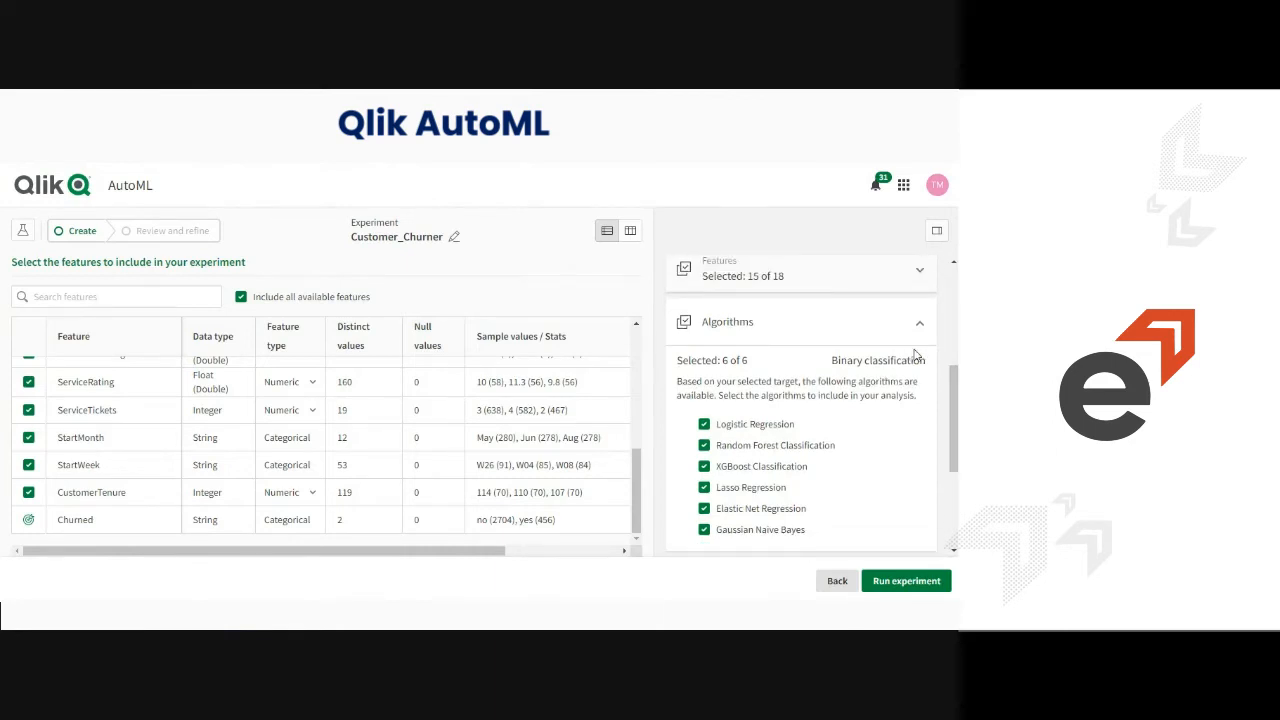
{"action": "left_click", "coordinate": [902, 585]}
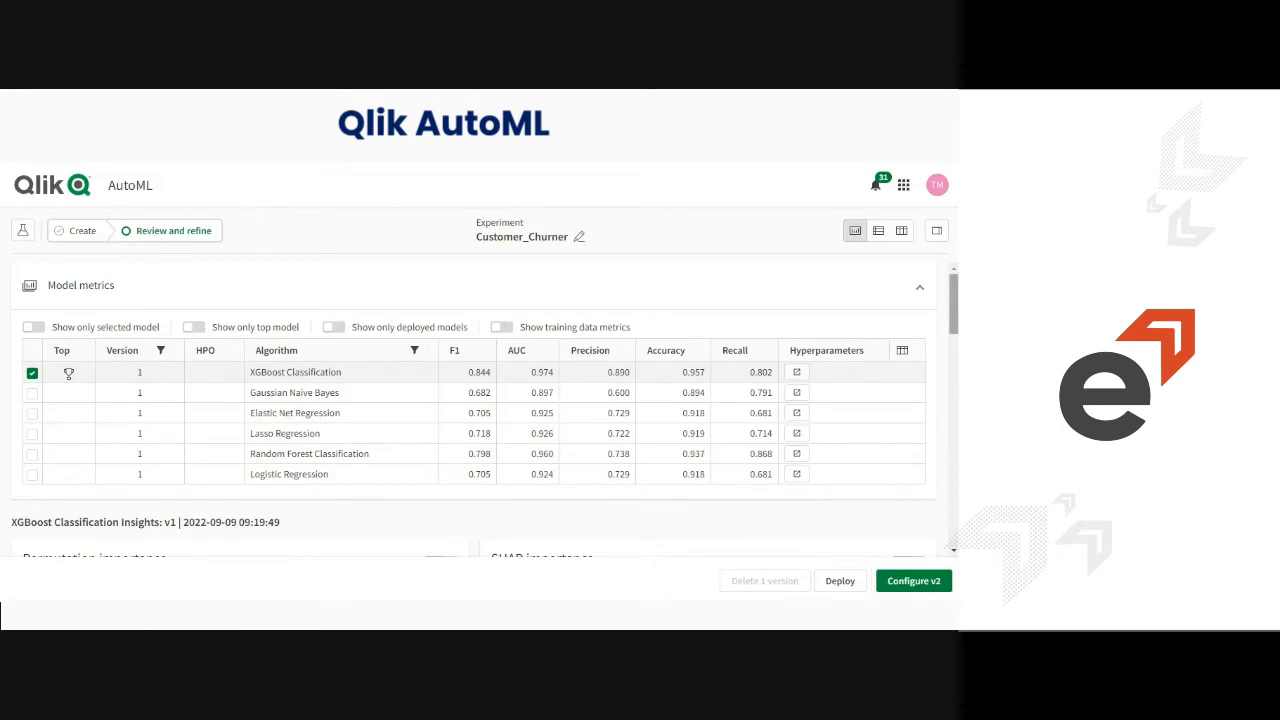
- Examine the model metrics for each algorithm and the XGBoost Classification permutation and SHAP importance charts
{"action": "scroll", "coordinate": [480, 410], "scroll_direction": "down", "scroll_amount": 3}
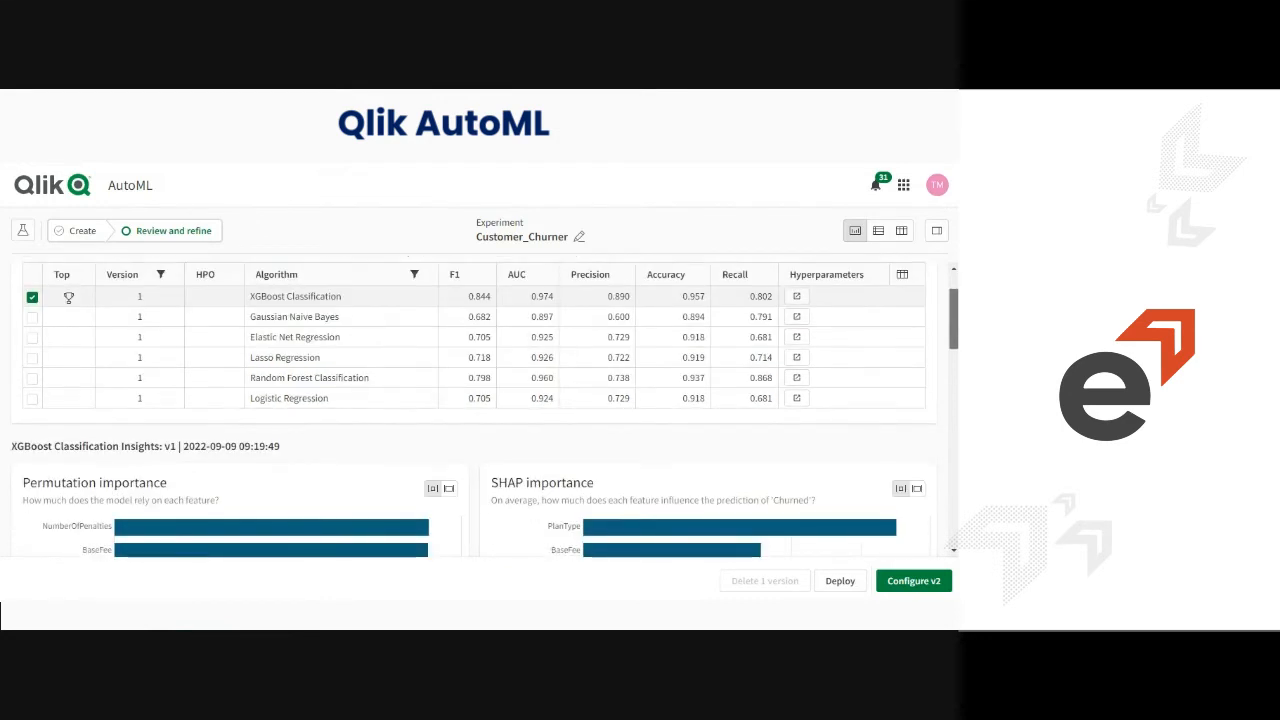
{"action": "scroll", "coordinate": [480, 410], "scroll_direction": "down", "scroll_amount": 2}
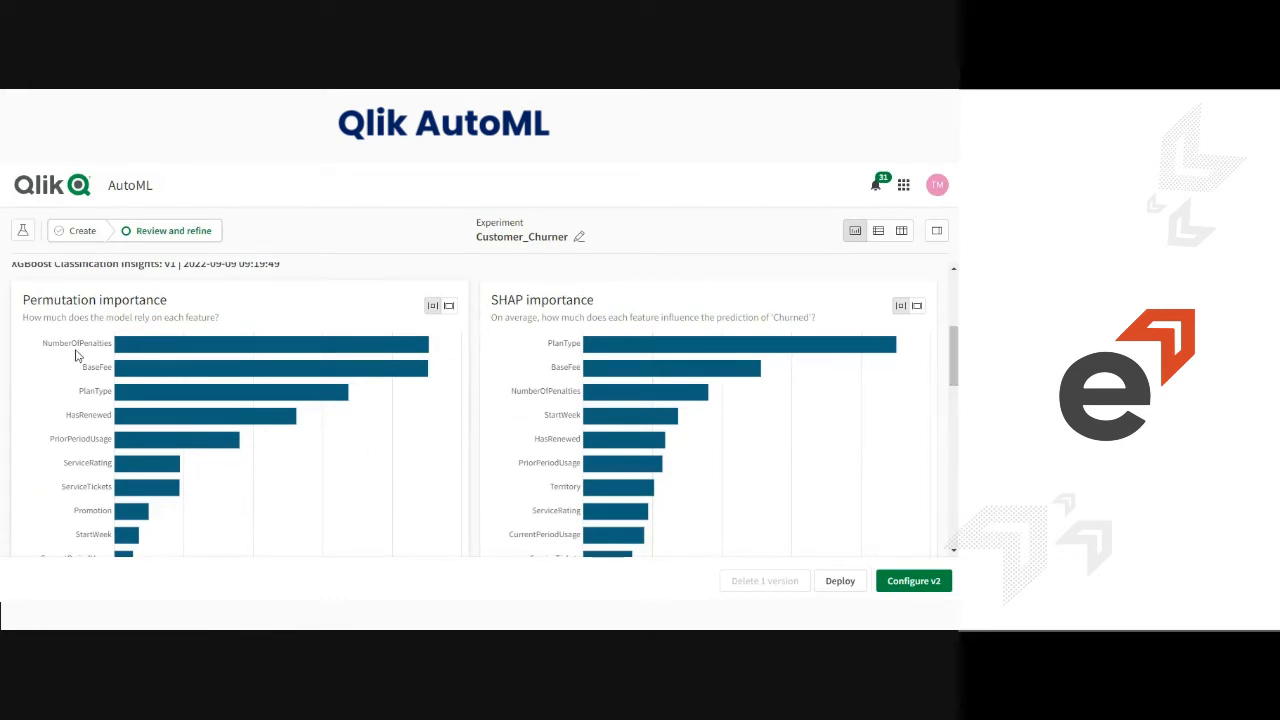
{"action": "mouse_move", "coordinate": [76, 355]}
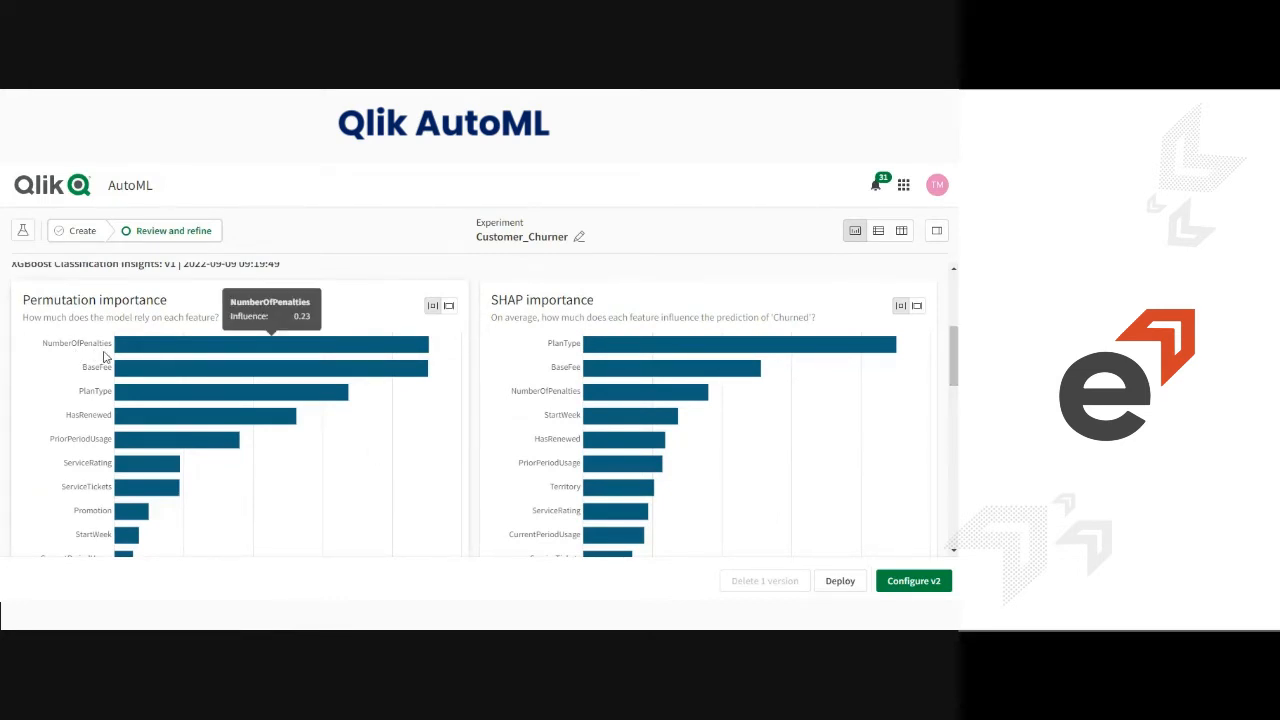
{"action": "mouse_move", "coordinate": [102, 379]}
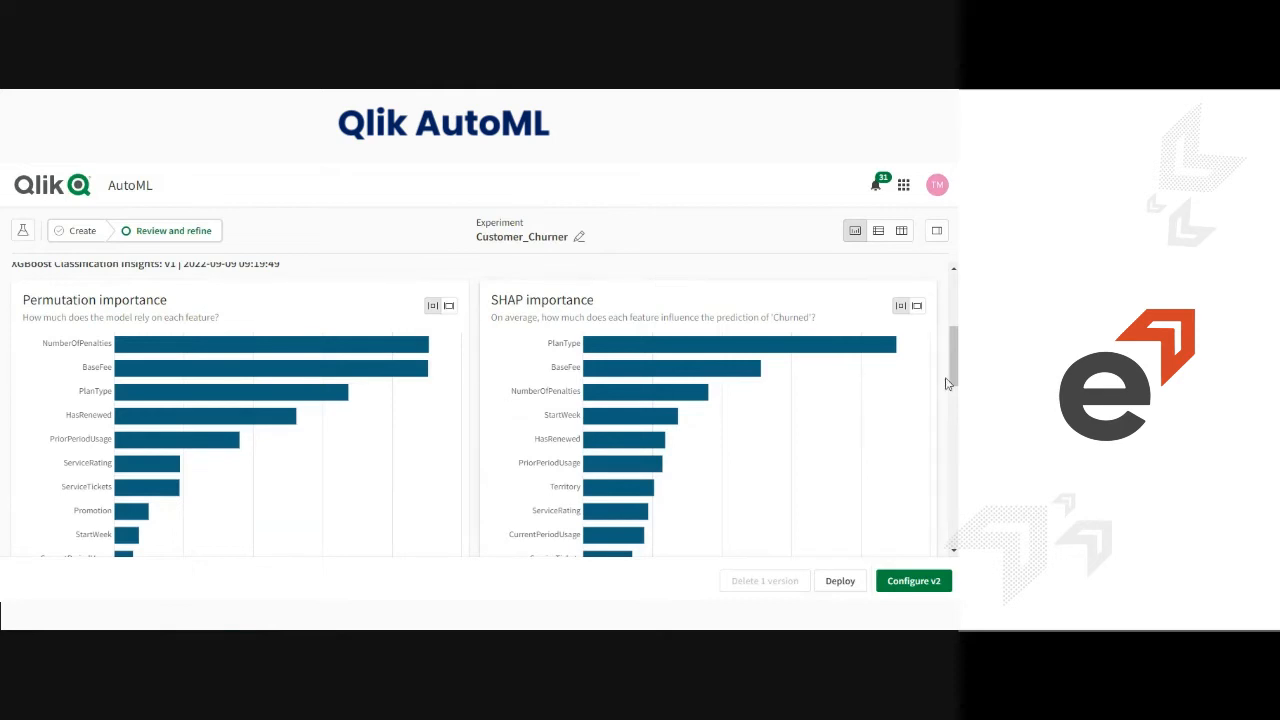
{"action": "left_click_drag", "start_coordinate": [953, 378], "coordinate": [953, 311]}
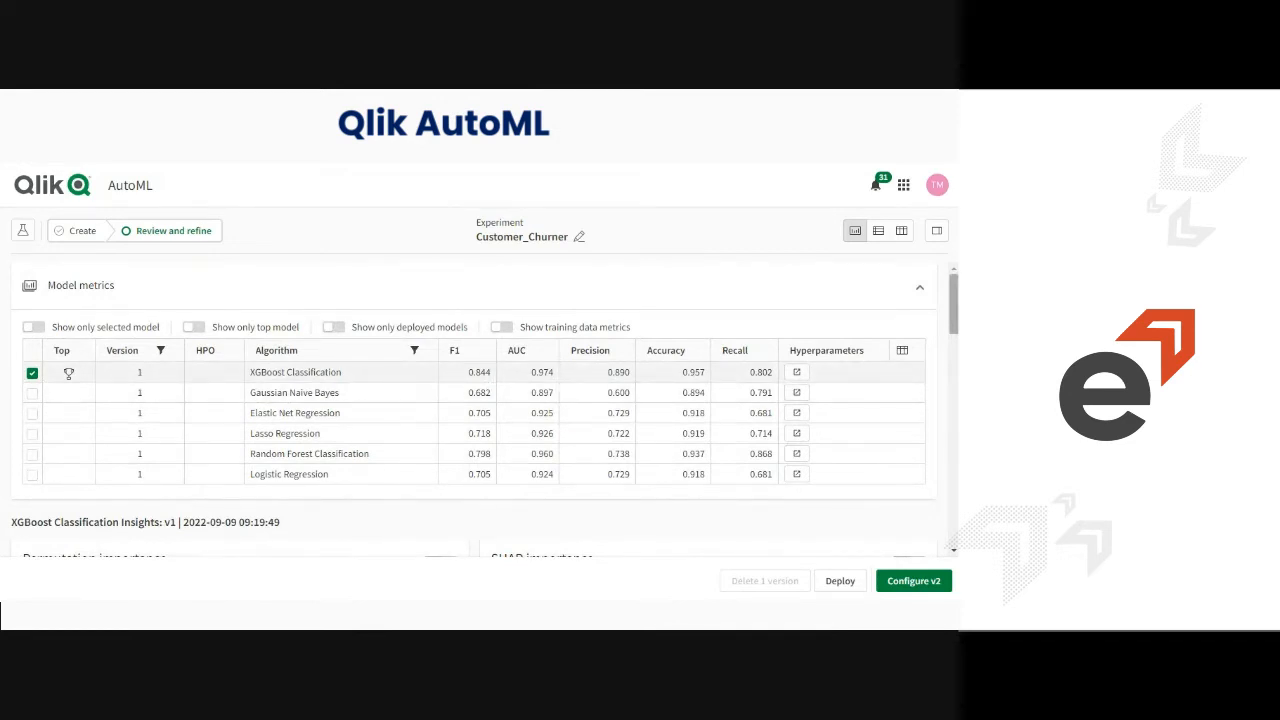
{"action": "scroll", "coordinate": [955, 372], "scroll_direction": "down", "scroll_amount": 3}
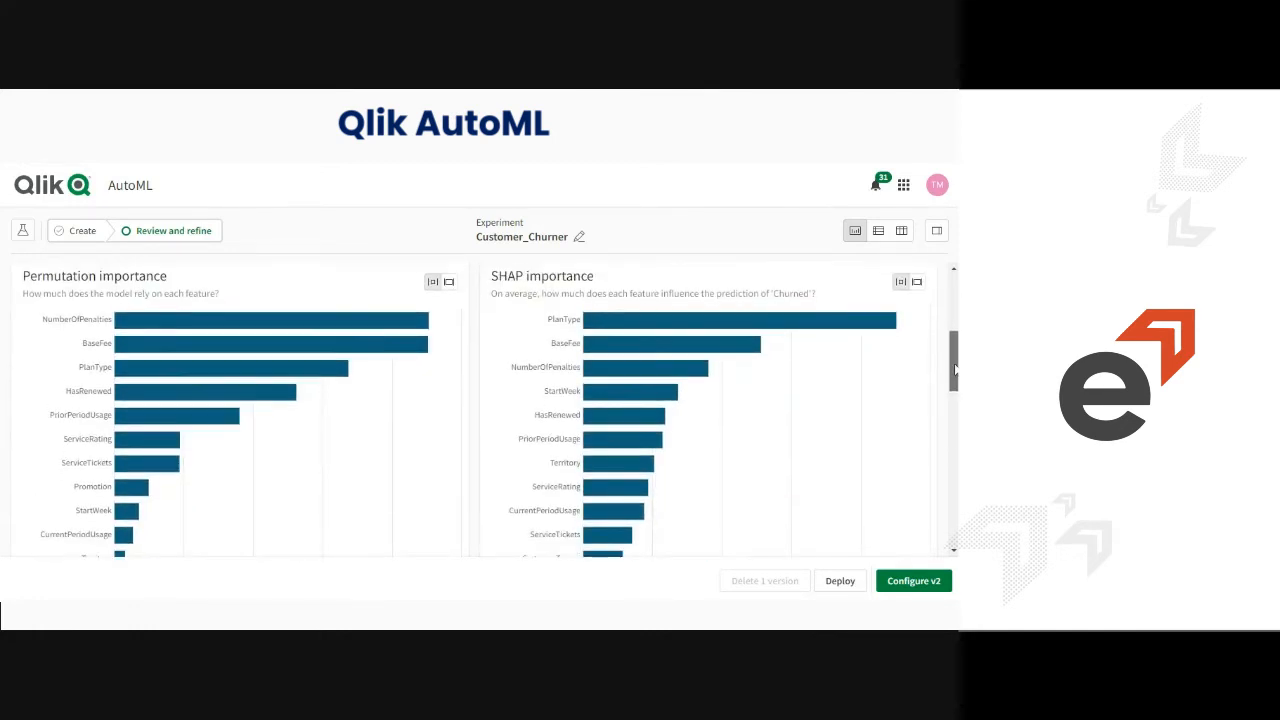
{"action": "scroll", "coordinate": [955, 372], "scroll_direction": "up", "scroll_amount": 1}
- Open the configuration for a second version and rename experiment version v1 as Customer_Churn_V1
{"action": "left_click", "coordinate": [903, 584]}
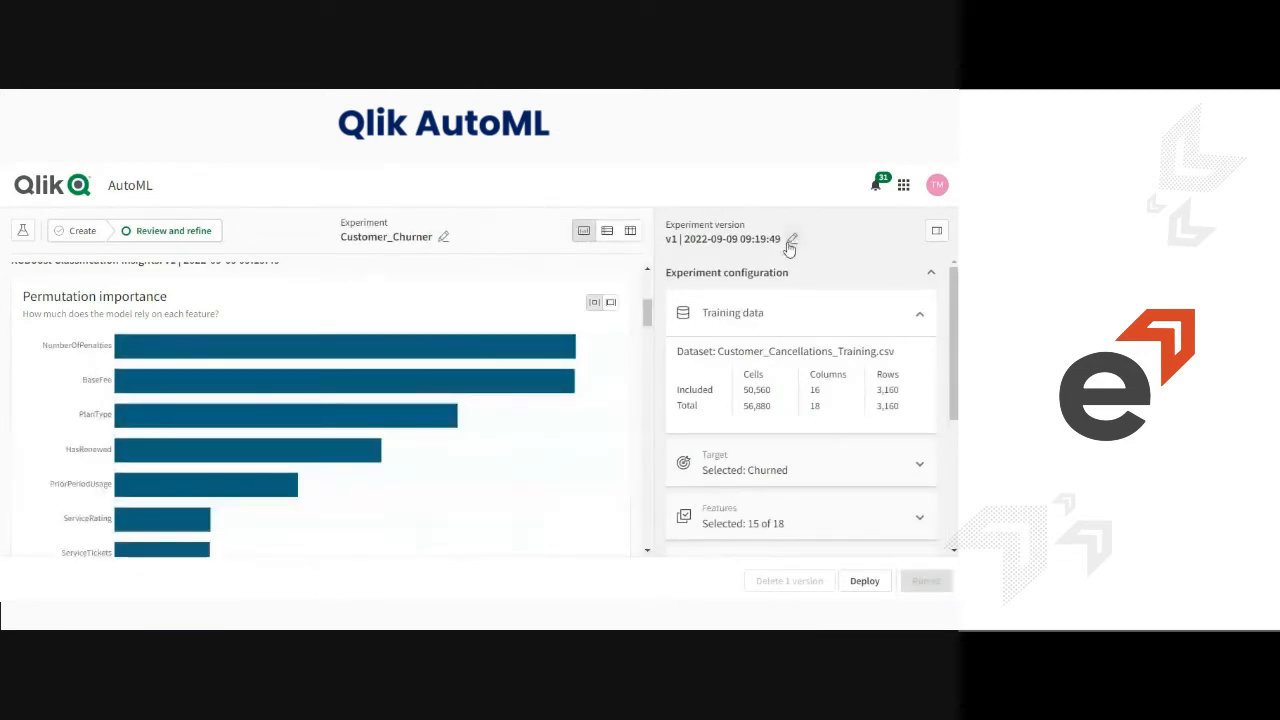
{"action": "left_click", "coordinate": [791, 241]}
{"action": "left_click", "coordinate": [793, 287]}
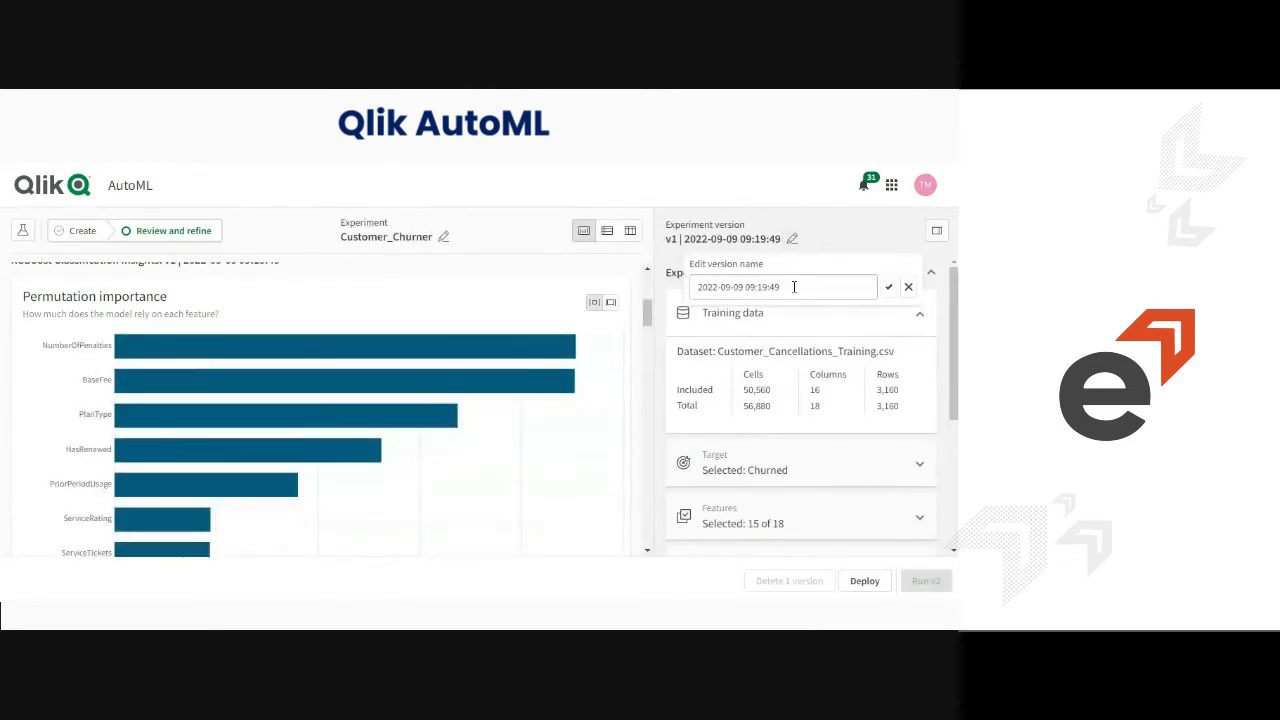
{"action": "triple_click", "coordinate": [793, 287]}
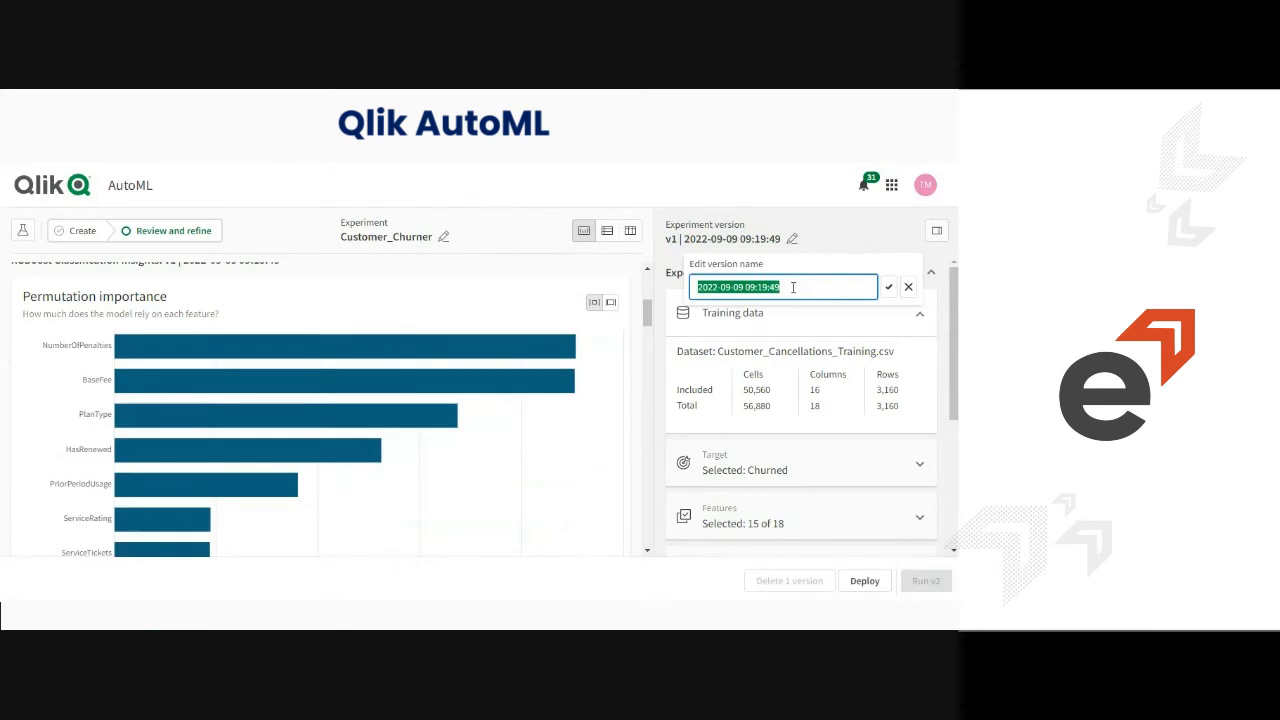
{"action": "type", "text": "Customer"}
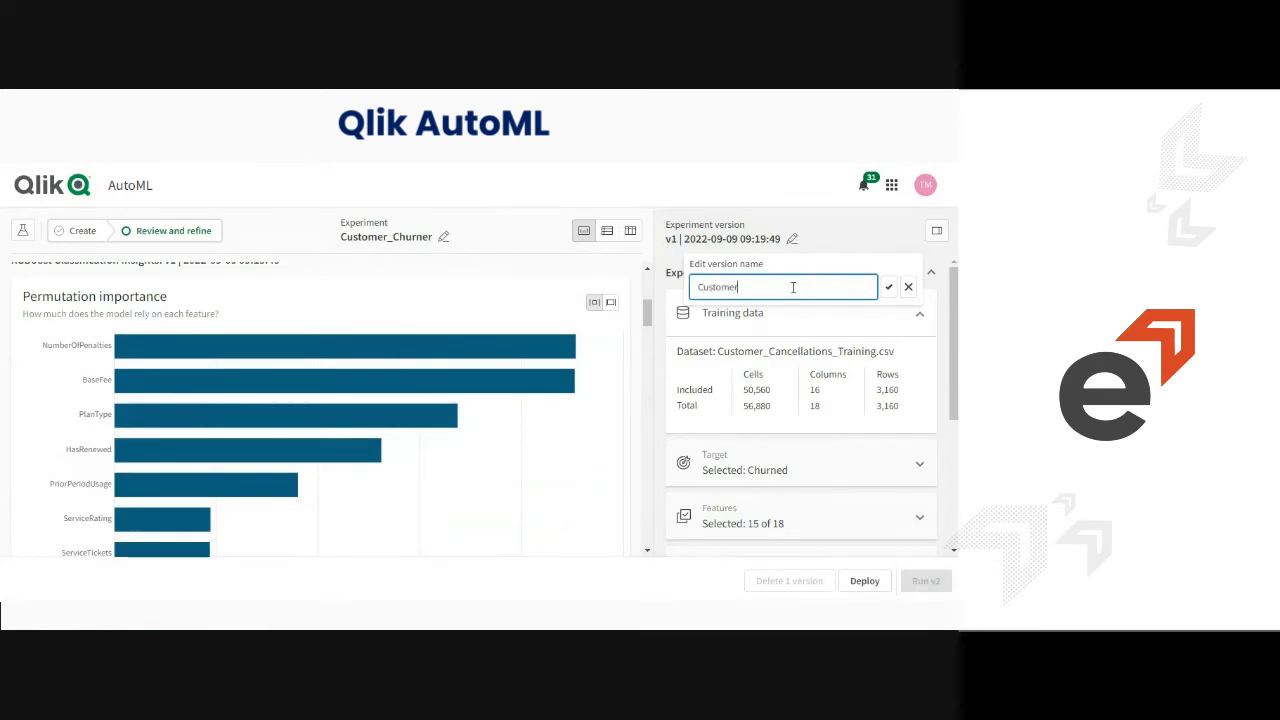
{"action": "type", "text": "_Churn_V1"}
{"action": "left_click", "coordinate": [888, 287]}
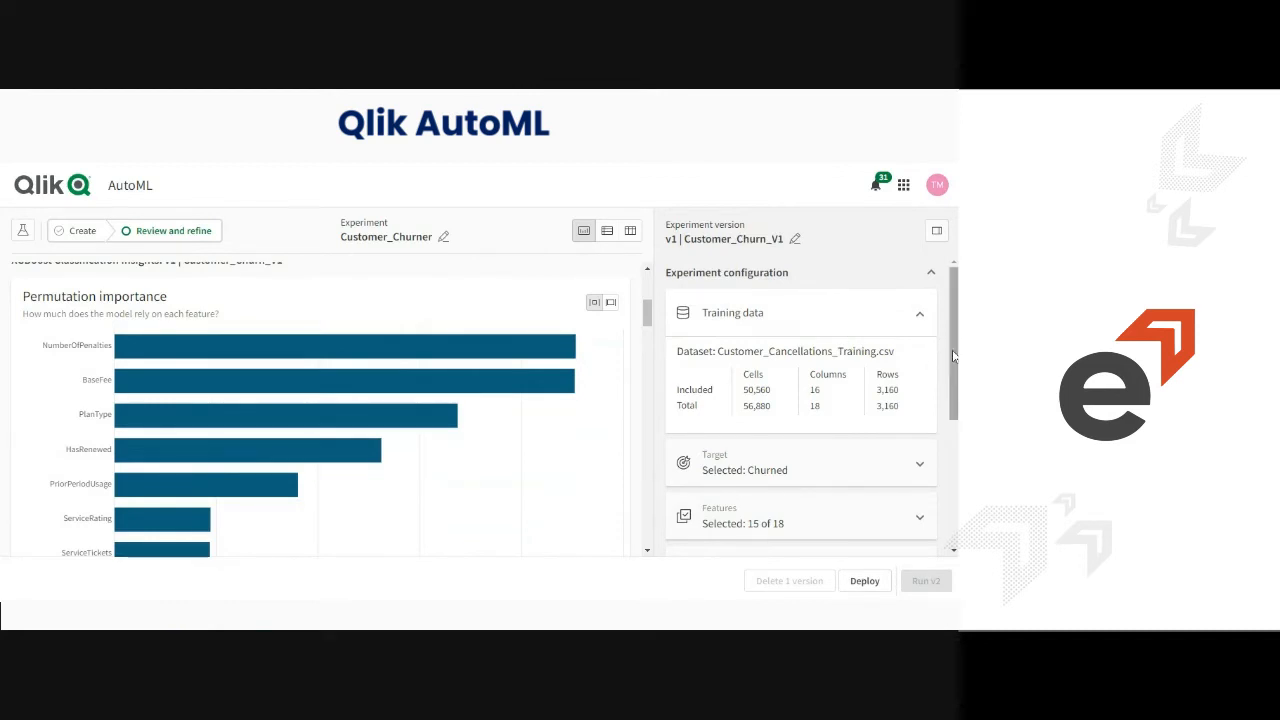
- Set the number of top features to include to 14 and look over the remaining configuration sections
{"action": "scroll", "coordinate": [900, 352], "scroll_direction": "down", "scroll_amount": 3}
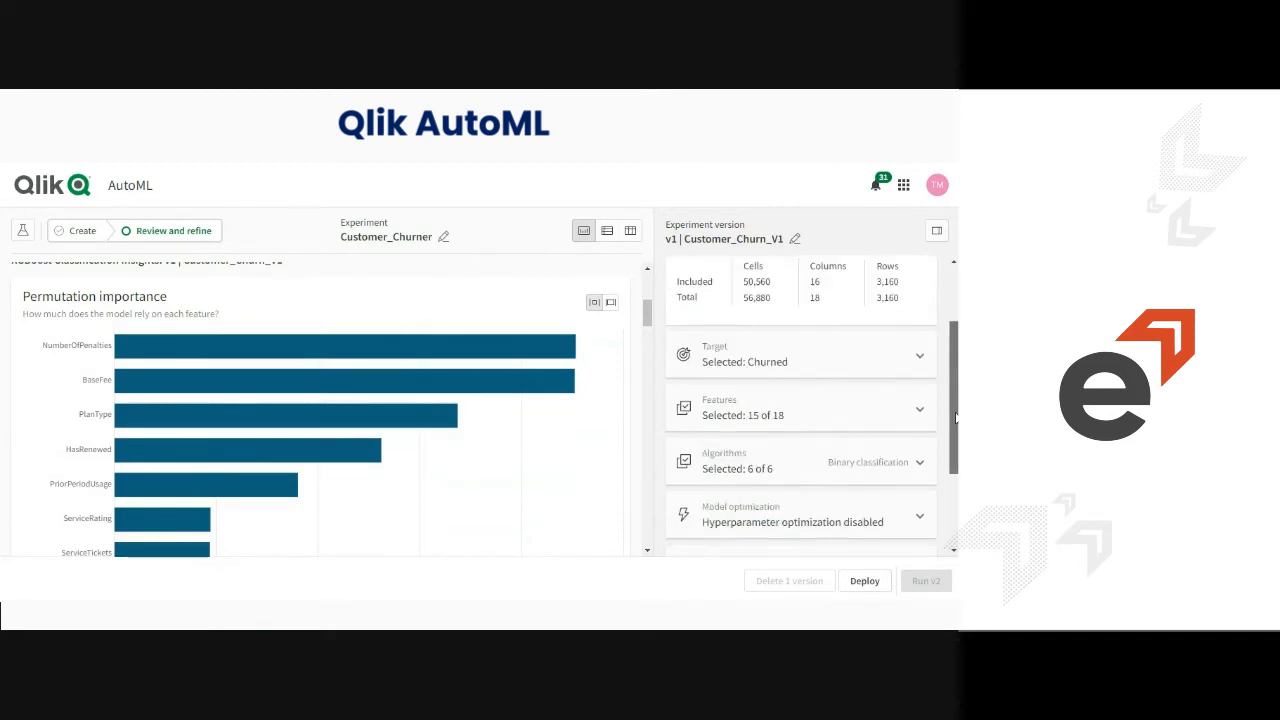
{"action": "left_click", "coordinate": [829, 397]}
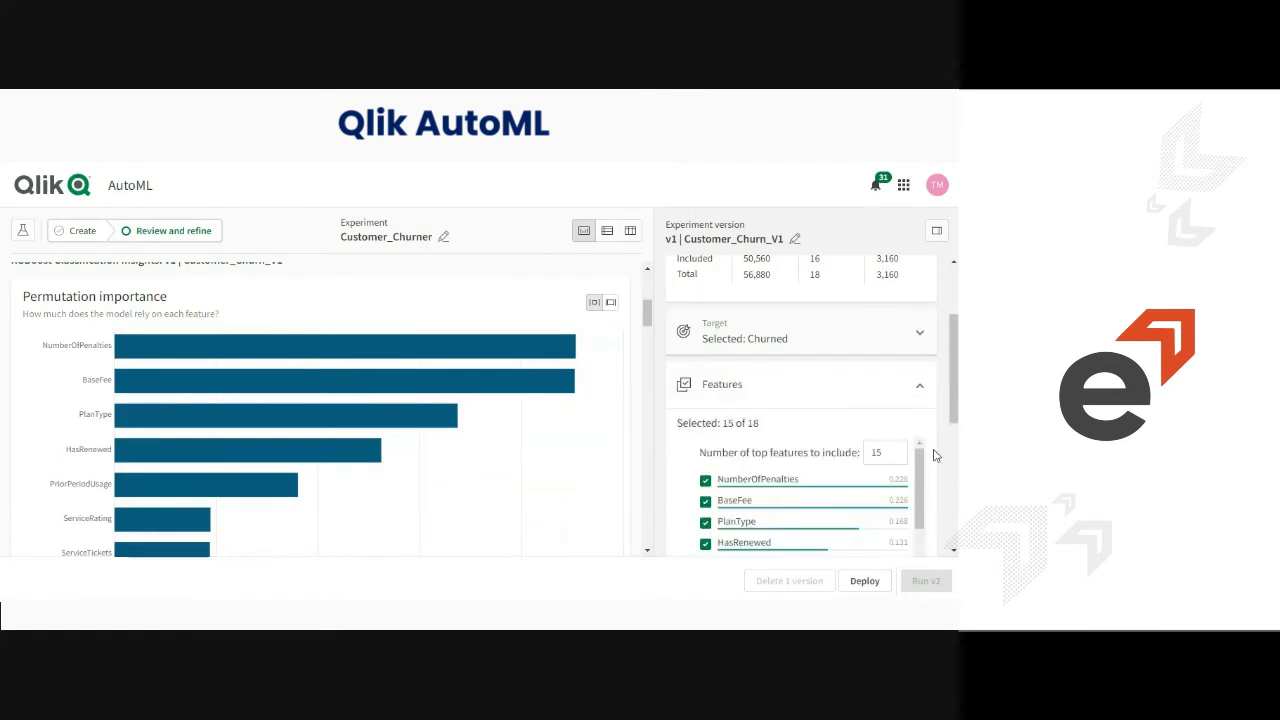
{"action": "left_click", "coordinate": [894, 455]}
{"action": "left_click", "coordinate": [895, 459]}
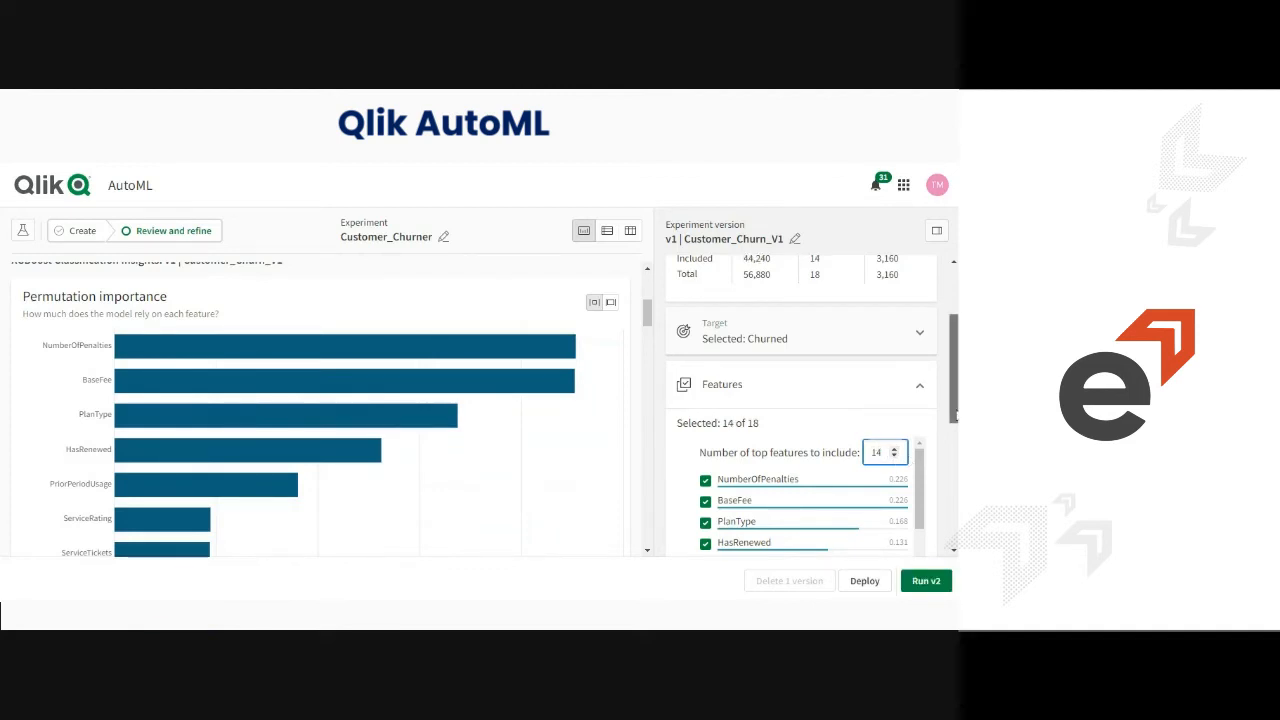
{"action": "scroll", "coordinate": [800, 405], "scroll_direction": "down", "scroll_amount": 5}
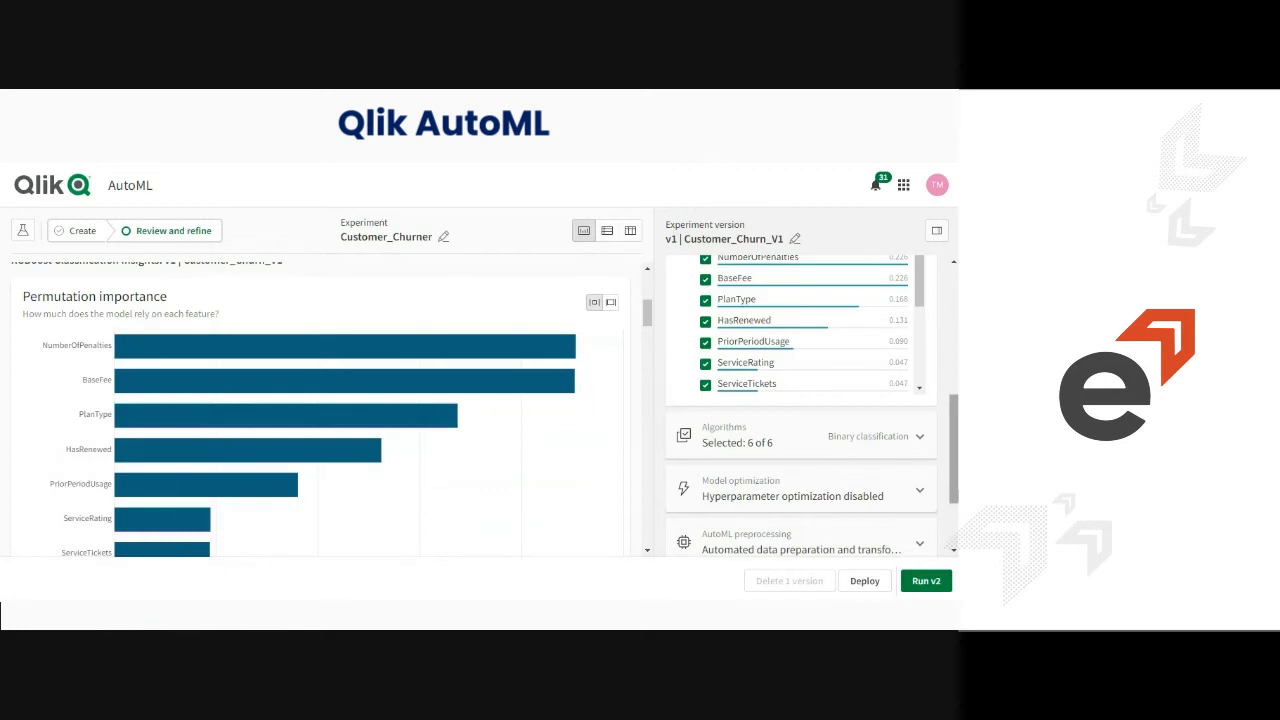
{"action": "scroll", "coordinate": [800, 405], "scroll_direction": "up", "scroll_amount": 5}
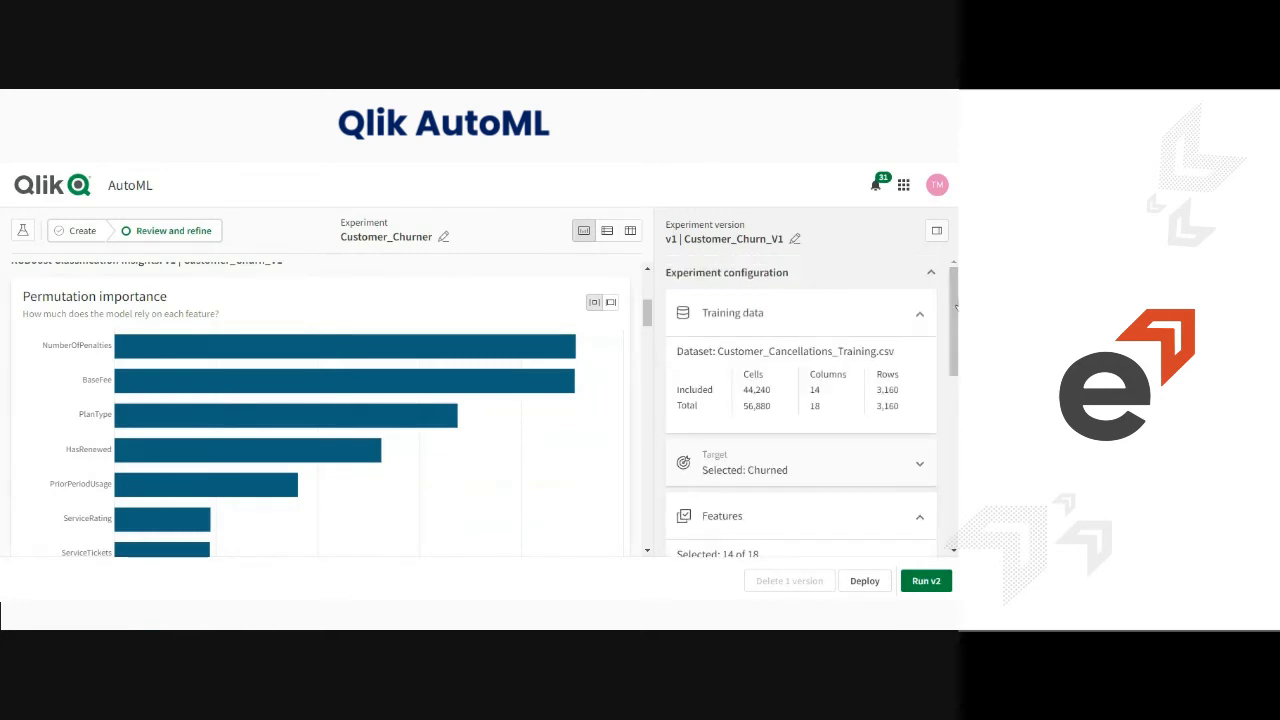
- Deploy the top XGBoost Classification model as an ML deployment named Customer_Churner_v1_Deploy
{"action": "scroll", "coordinate": [647, 308], "scroll_direction": "up", "scroll_amount": 1}
{"action": "scroll", "coordinate": [647, 308], "scroll_direction": "up", "scroll_amount": 2}
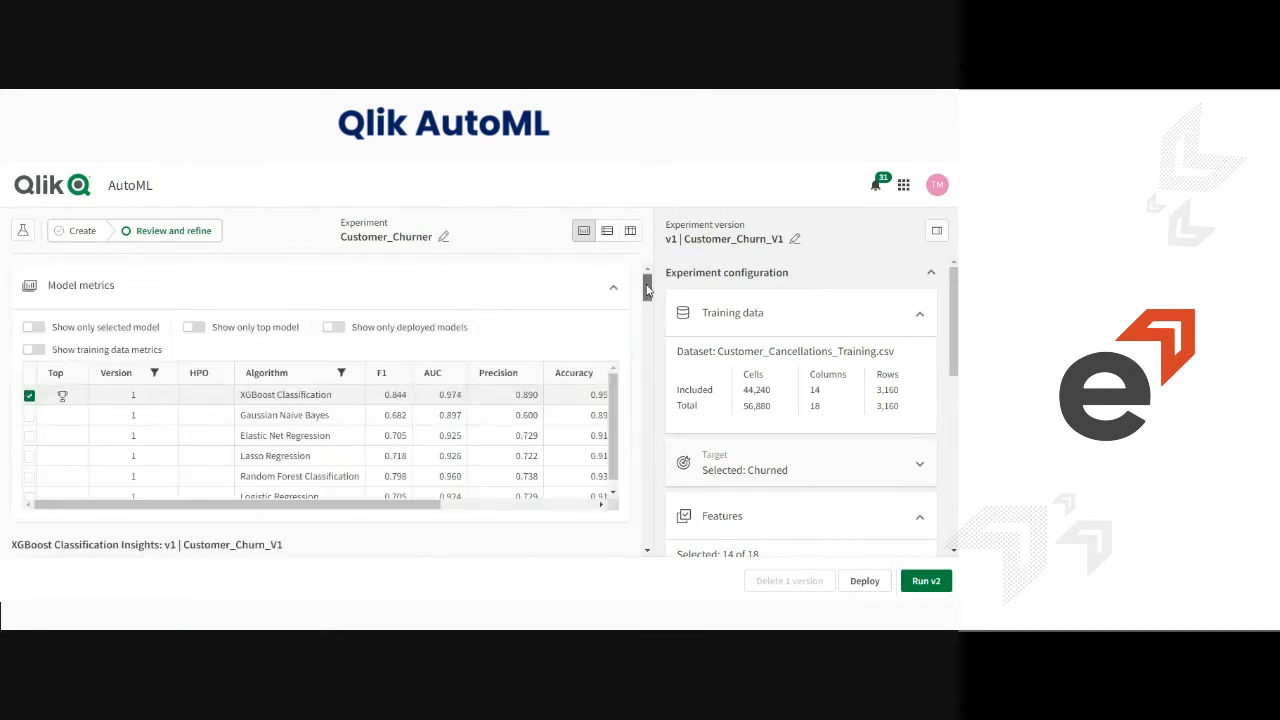
{"action": "mouse_move", "coordinate": [357, 506]}
{"action": "left_mouse_down"}
{"action": "mouse_move", "coordinate": [432, 509]}
{"action": "mouse_move", "coordinate": [351, 512]}
{"action": "left_mouse_up"}
{"action": "left_click", "coordinate": [865, 581]}
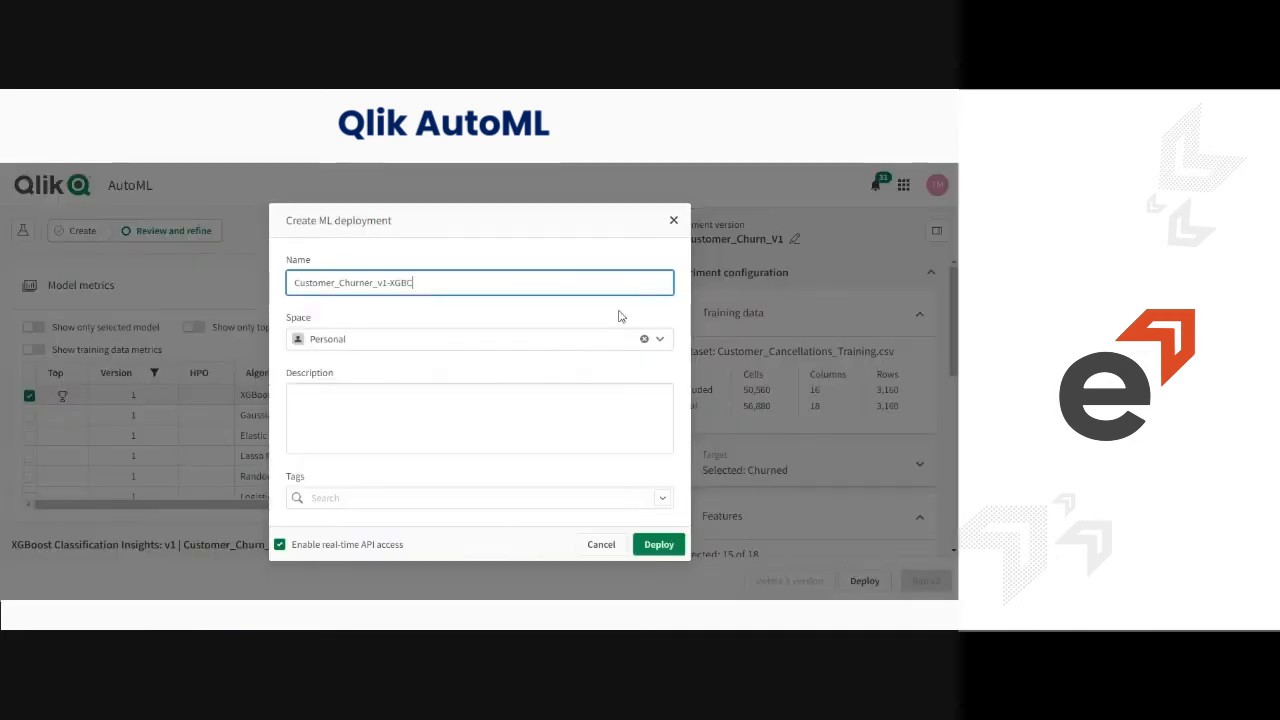
{"action": "double_click", "coordinate": [428, 285]}
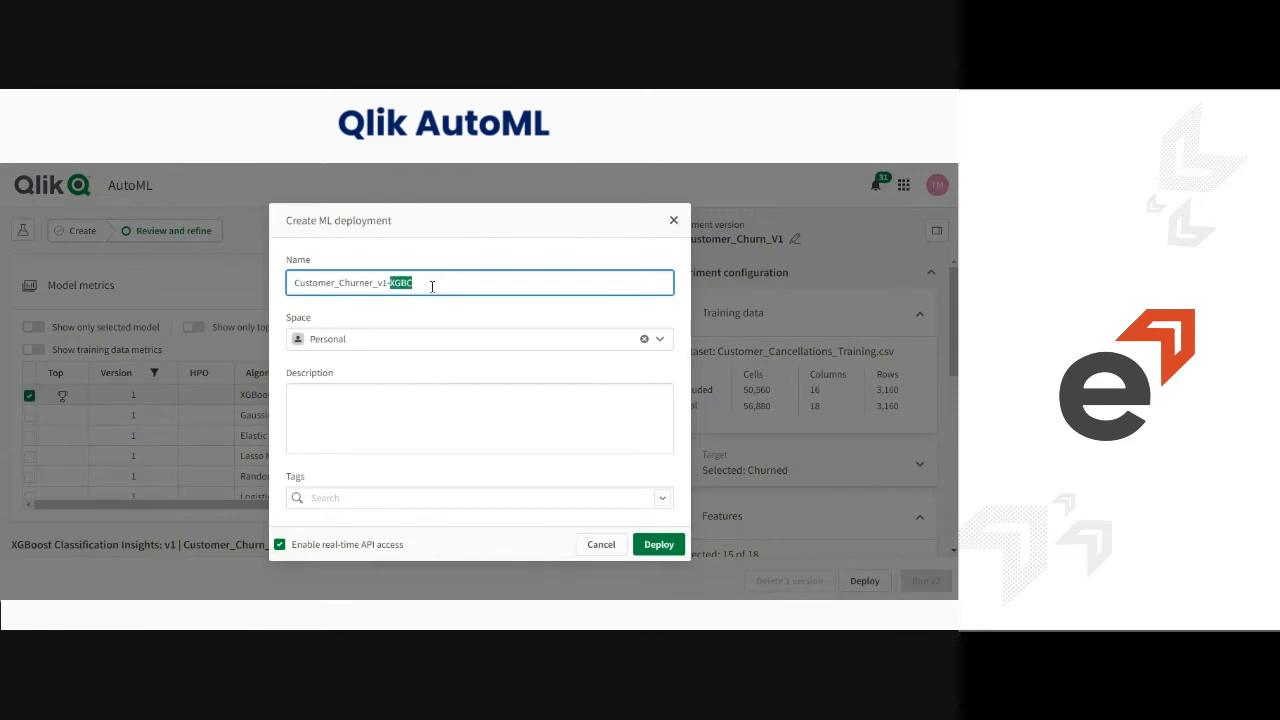
{"action": "left_click_drag", "start_coordinate": [428, 285], "coordinate": [400, 285]}
{"action": "key", "text": "BackSpace"}
{"action": "type", "text": "_XGBC"}
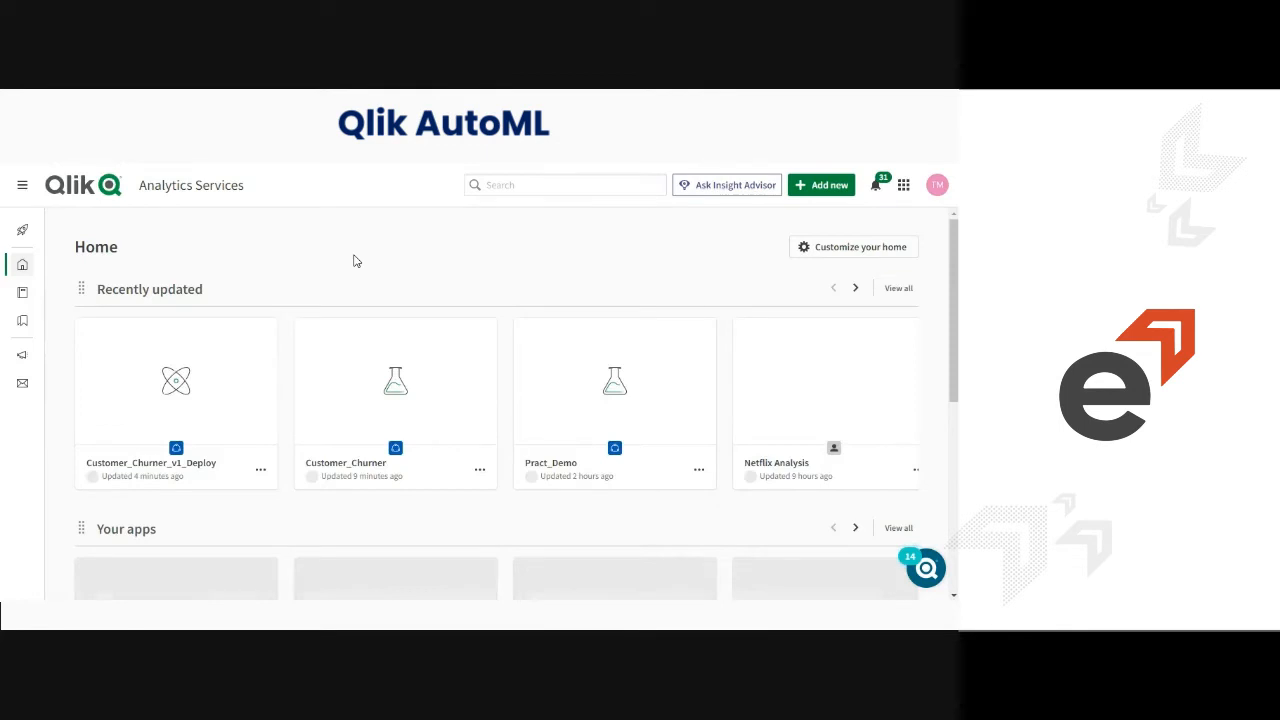
- Open the Customer_Churner_v1_Deploy ML deployment and view its model schema and real-time prediction API access
{"action": "mouse_move", "coordinate": [368, 432]}
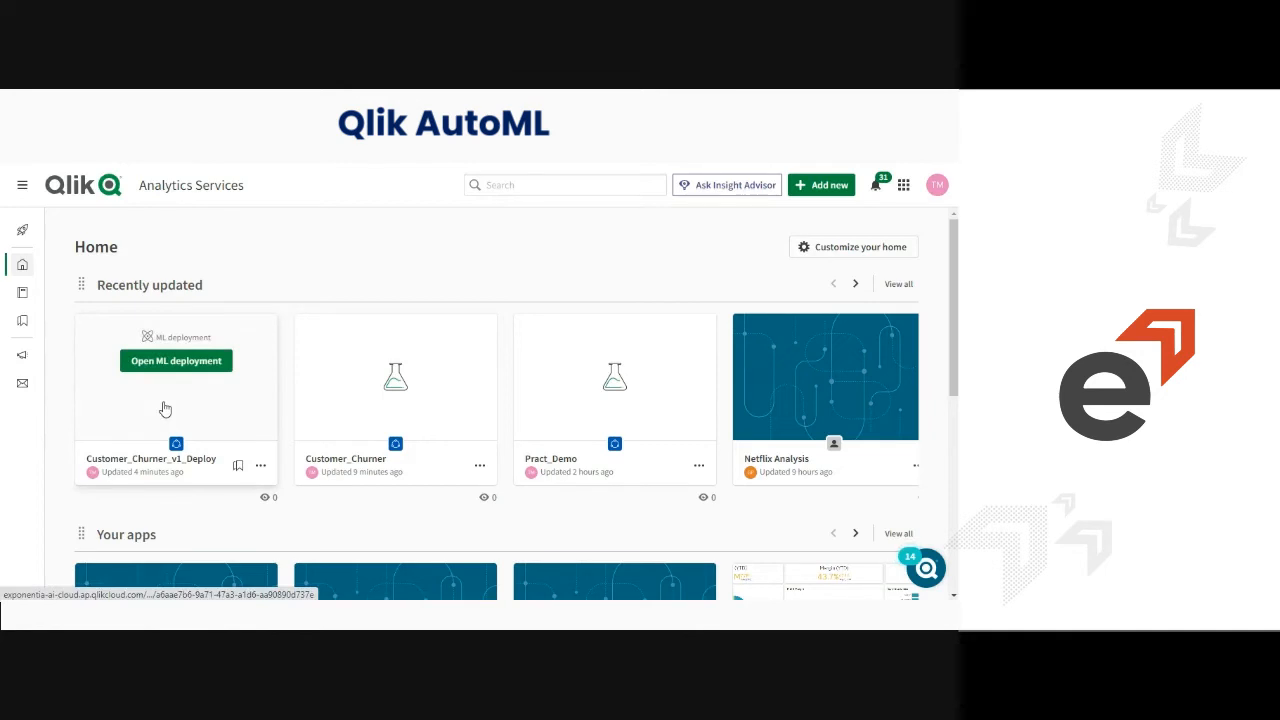
{"action": "left_click", "coordinate": [165, 368]}
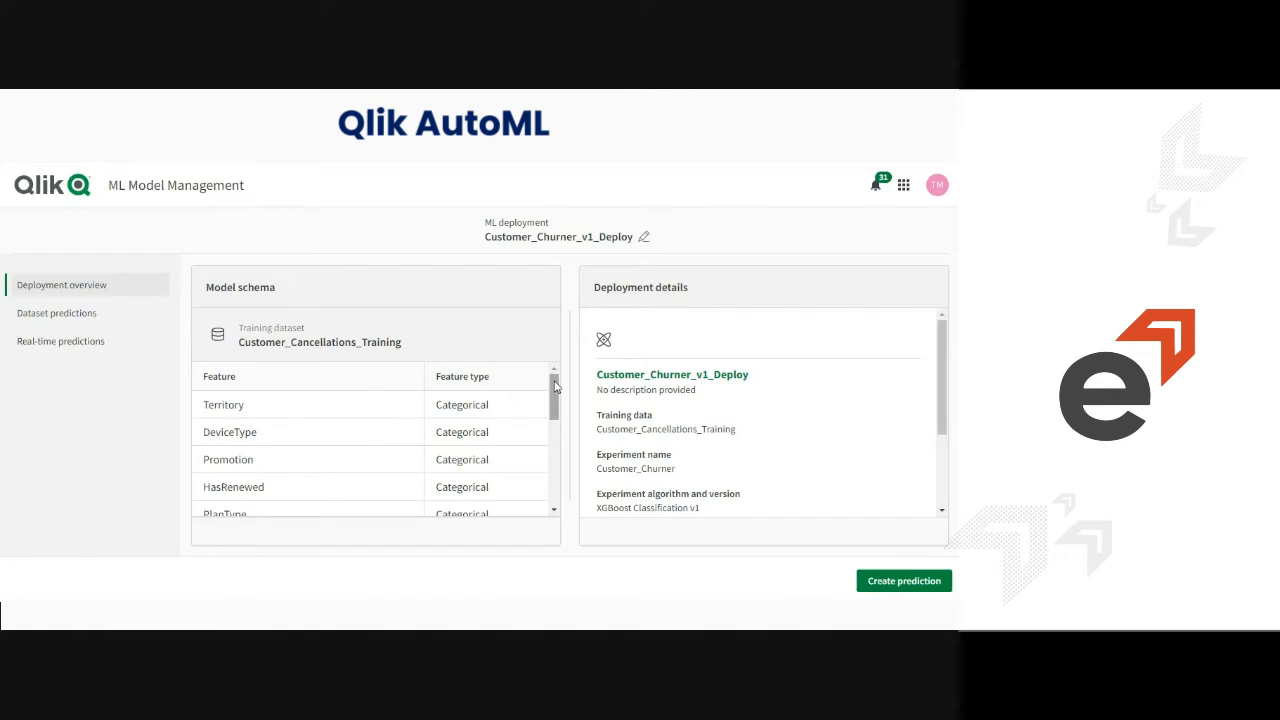
{"action": "mouse_move", "coordinate": [554, 390]}
{"action": "left_mouse_down"}
{"action": "mouse_move", "coordinate": [552, 479]}
{"action": "mouse_move", "coordinate": [551, 400]}
{"action": "left_mouse_up"}
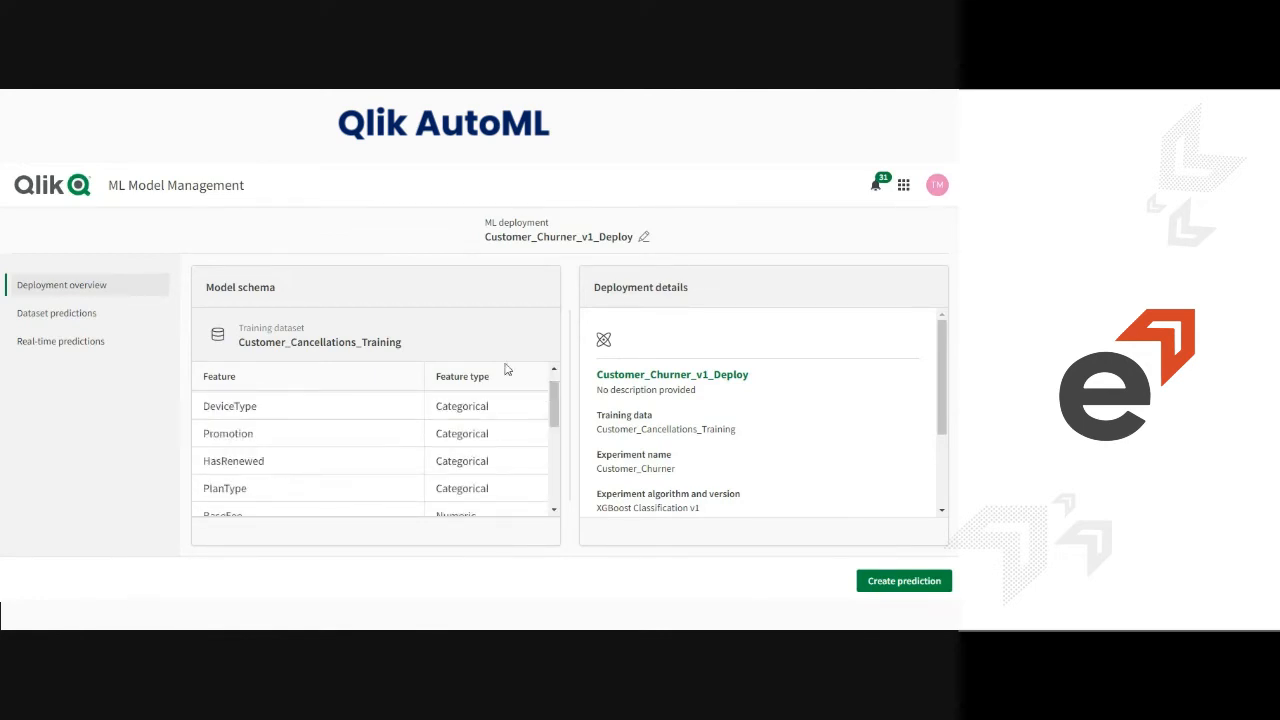
{"action": "left_click", "coordinate": [62, 343]}
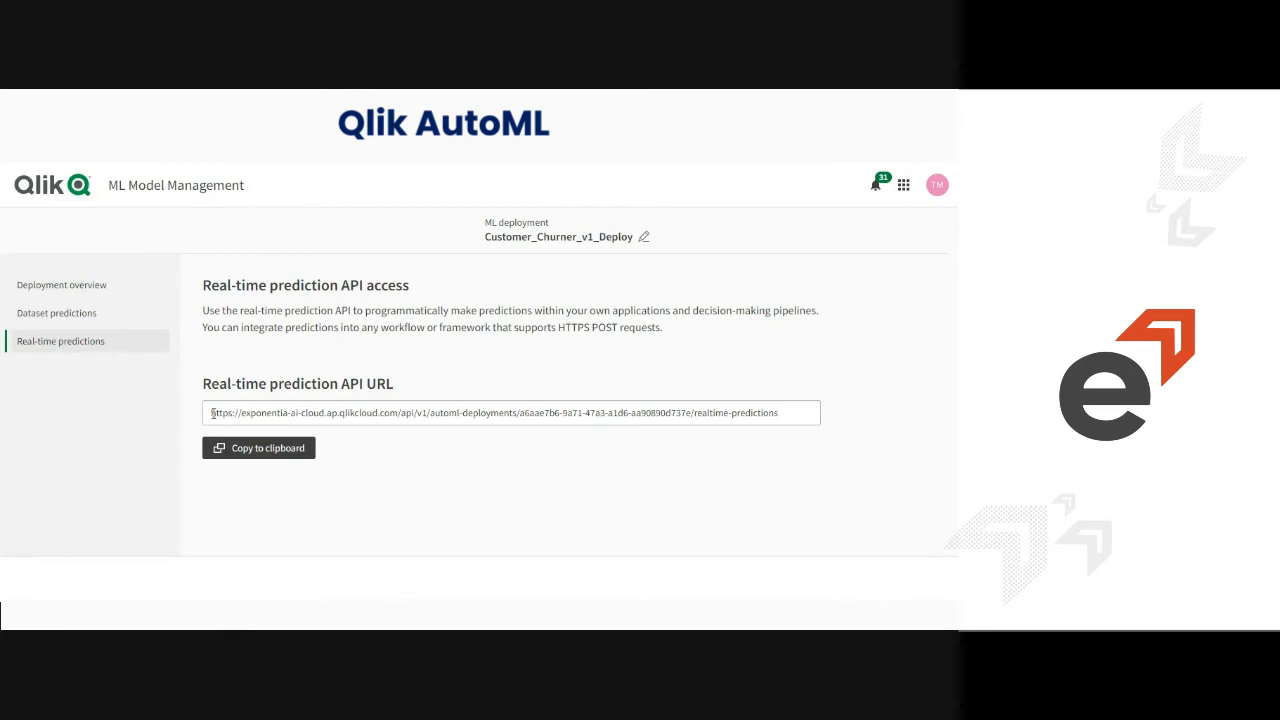
- Create a dataset prediction for the deployment with Customer_Cancellations_Apply.csv as the apply dataset
{"action": "left_click", "coordinate": [101, 324]}
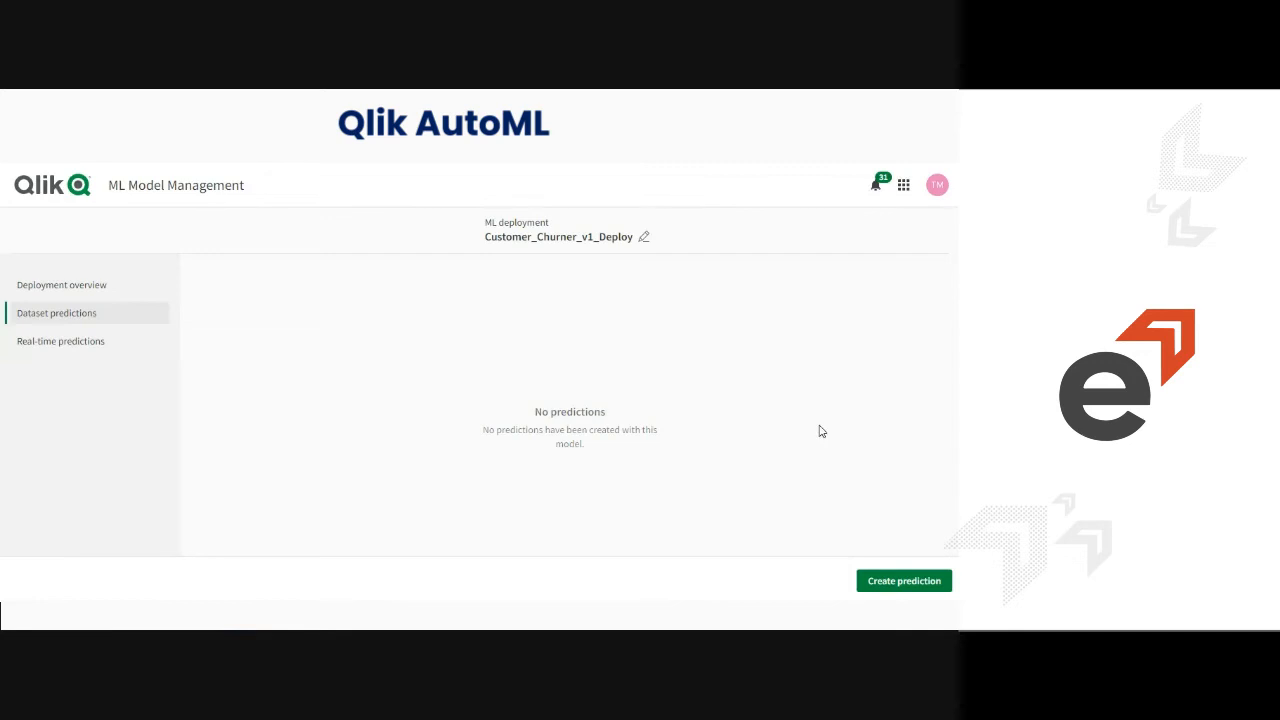
{"action": "left_click", "coordinate": [884, 586]}
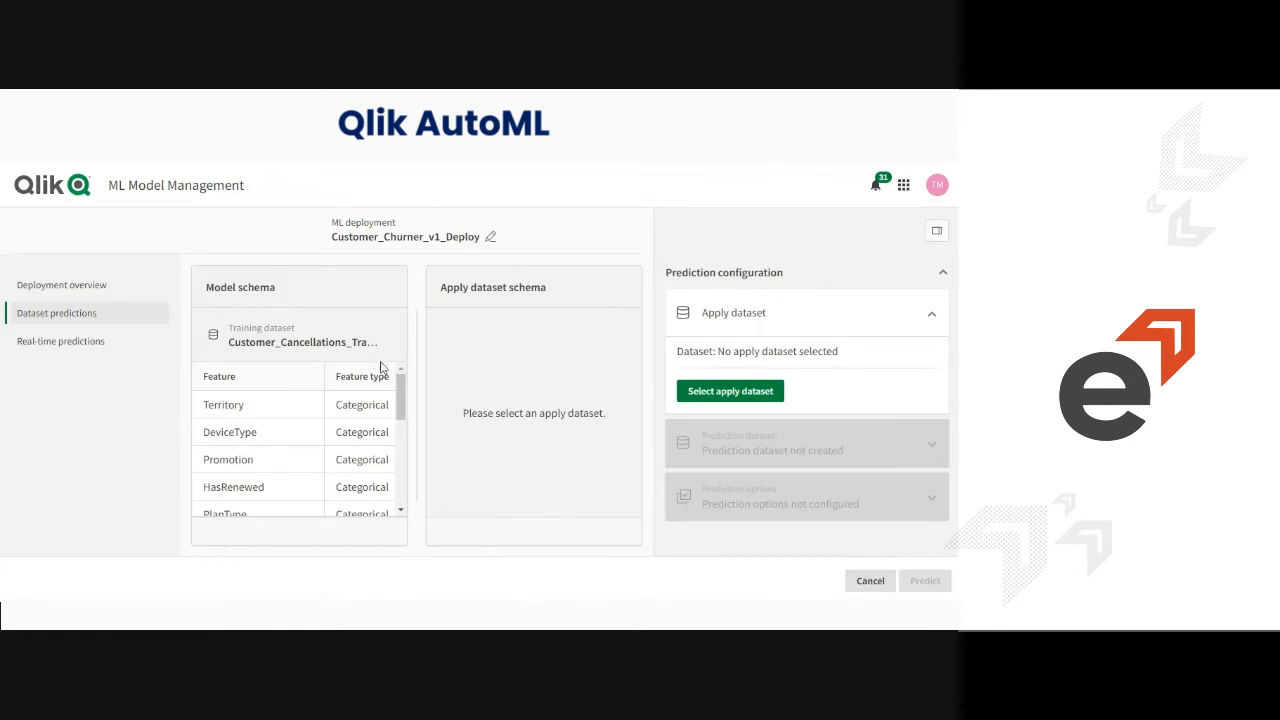
{"action": "left_click", "coordinate": [737, 393]}
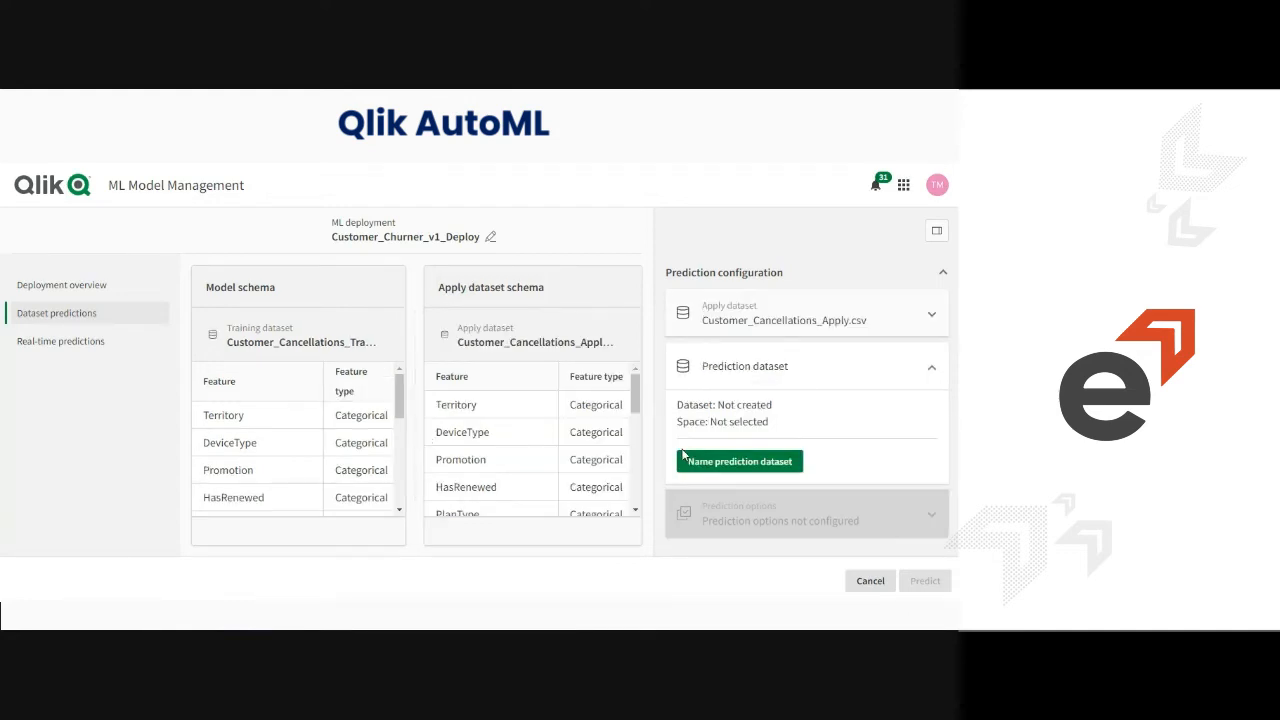
- Name the prediction dataset Customer_Cancellations_Apply_Prediction_Current in .csv format and store it in the QlikAutoML space
{"action": "left_click", "coordinate": [742, 461]}
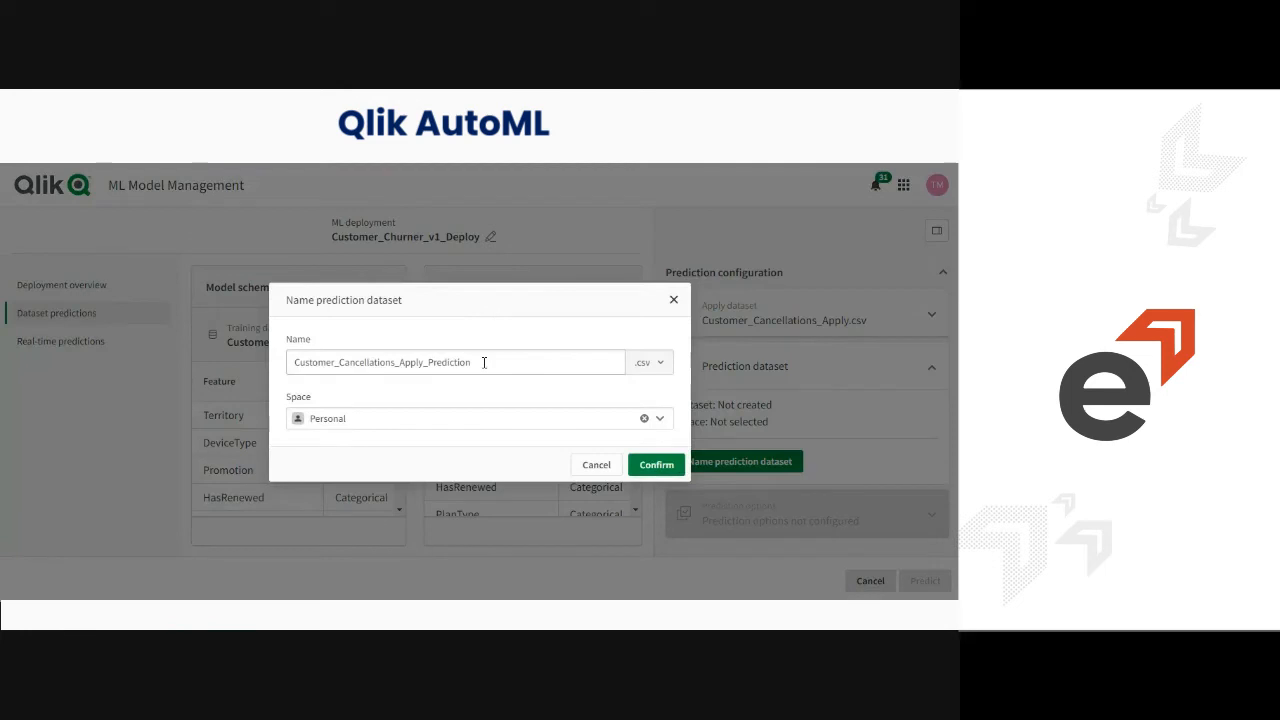
{"action": "left_click", "coordinate": [504, 366]}
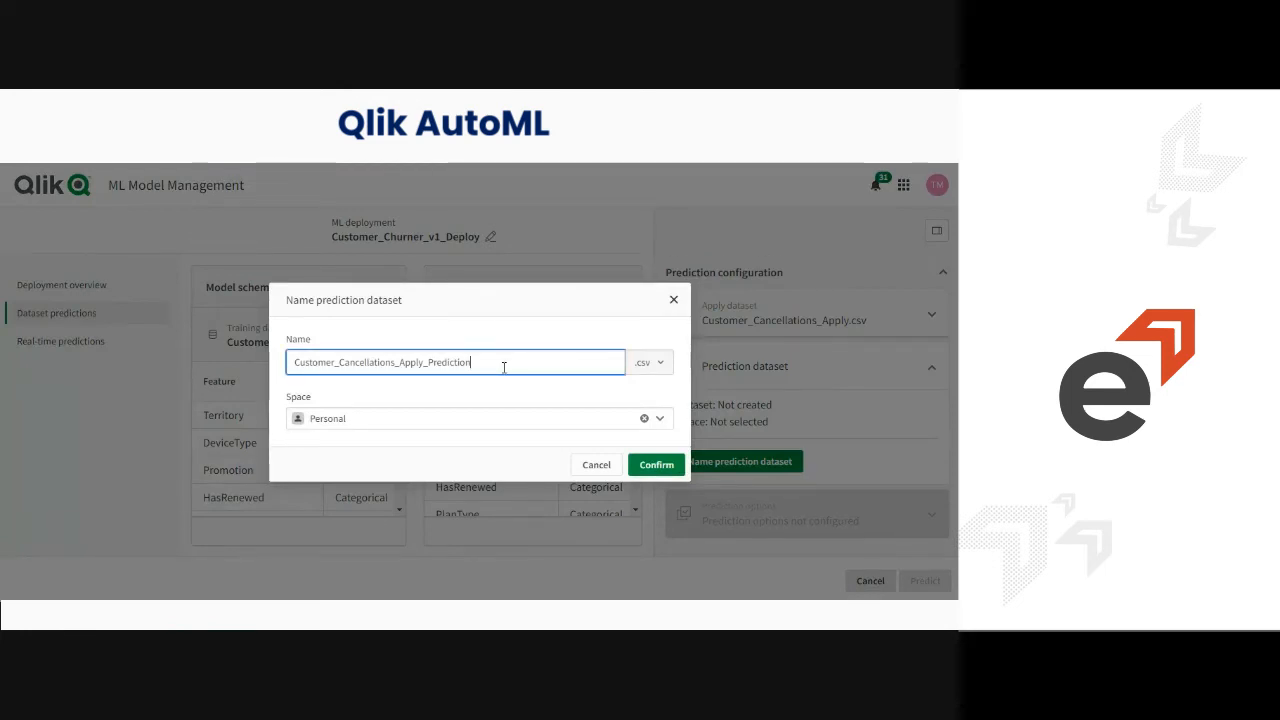
{"action": "type", "text": "_Current"}
{"action": "left_click", "coordinate": [471, 428]}
{"action": "left_click", "coordinate": [659, 421]}
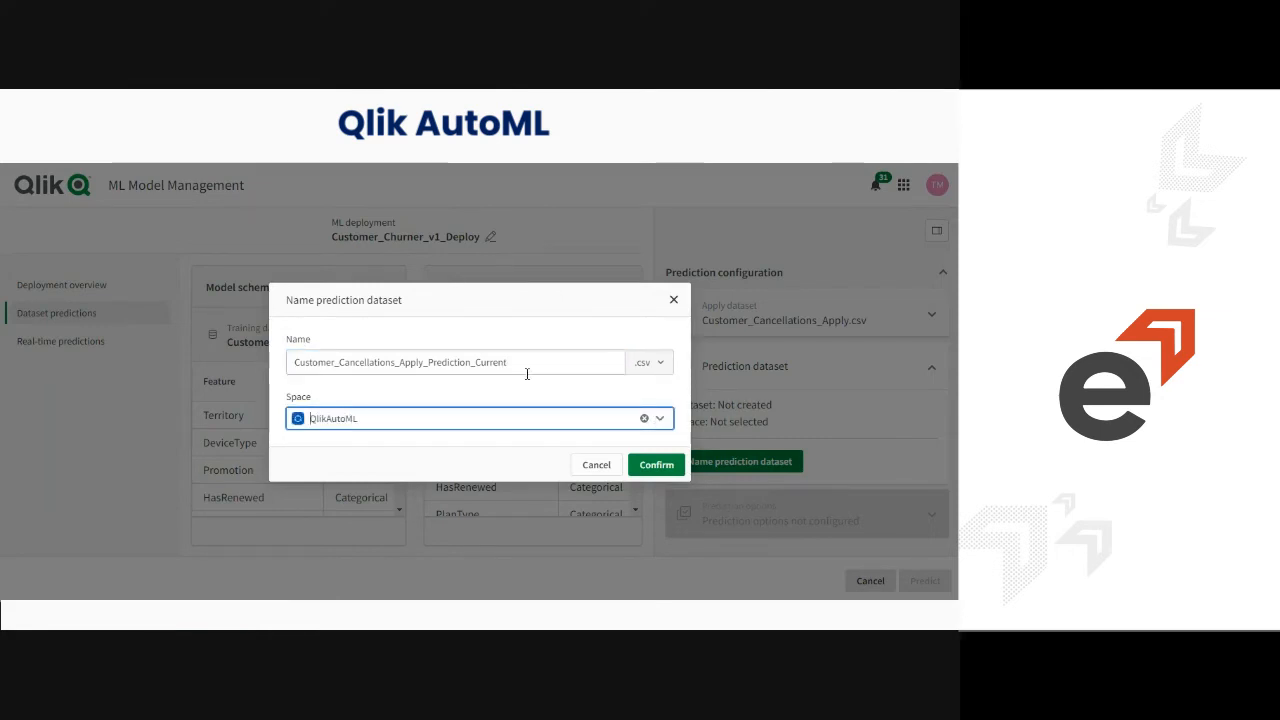
{"action": "left_click", "coordinate": [659, 368]}
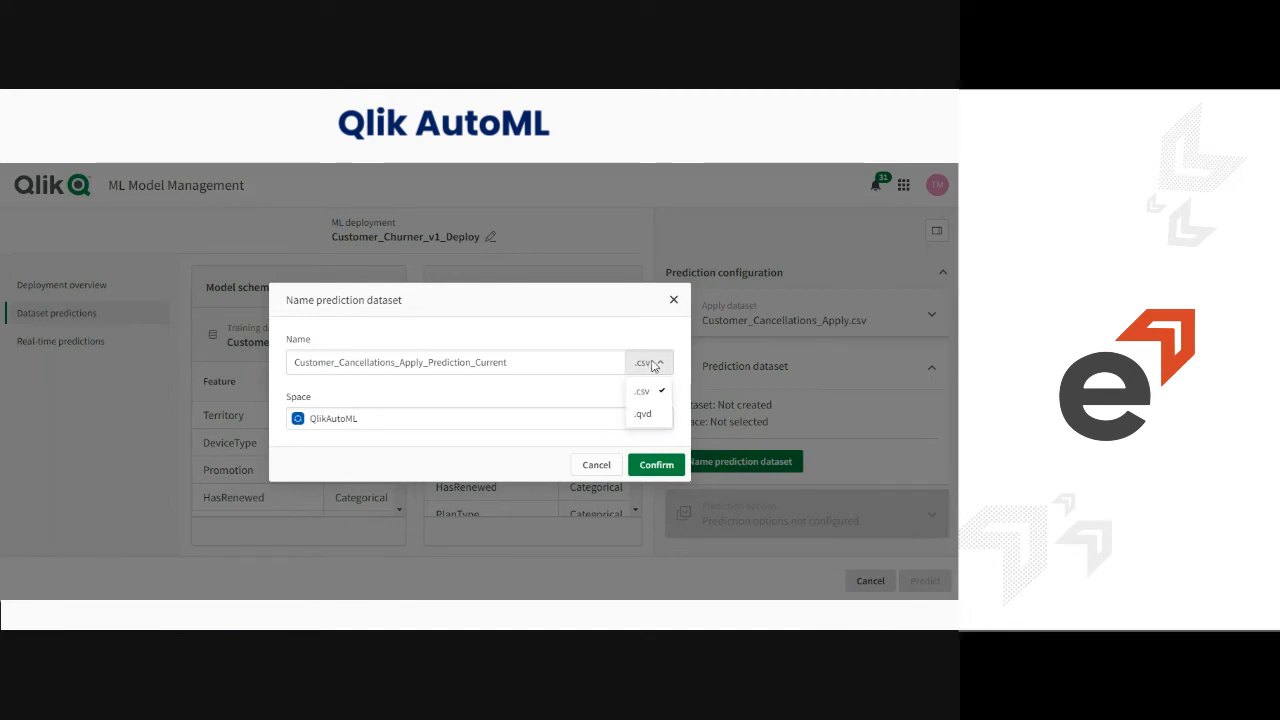
{"action": "left_click", "coordinate": [653, 366]}
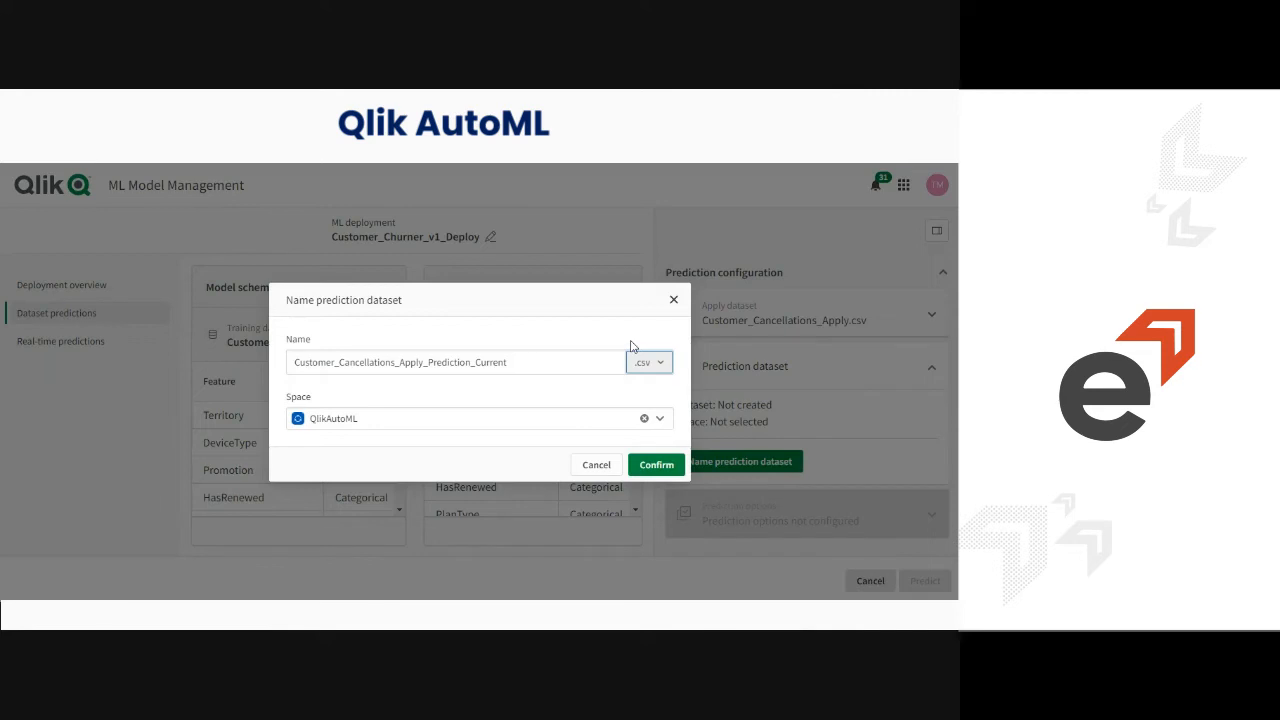
{"action": "left_click", "coordinate": [657, 466]}
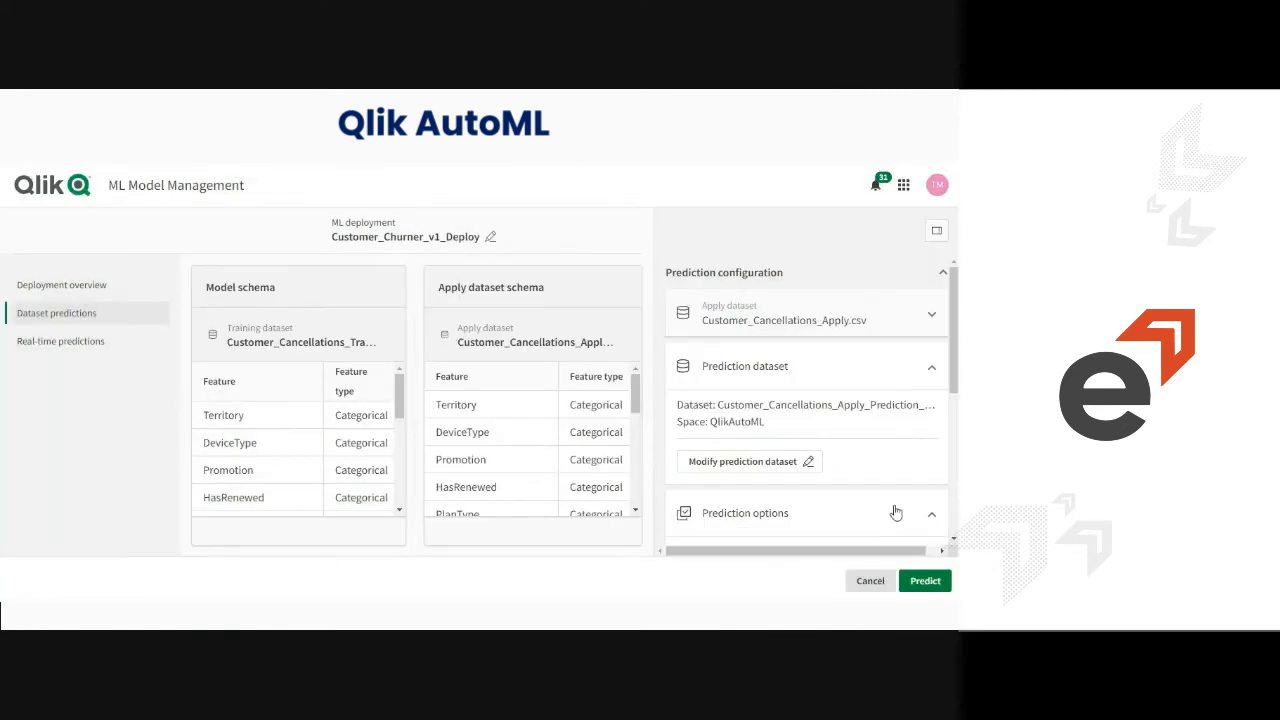
- Run the prediction and check its status in the deployment's dataset predictions
{"action": "left_click", "coordinate": [928, 585]}
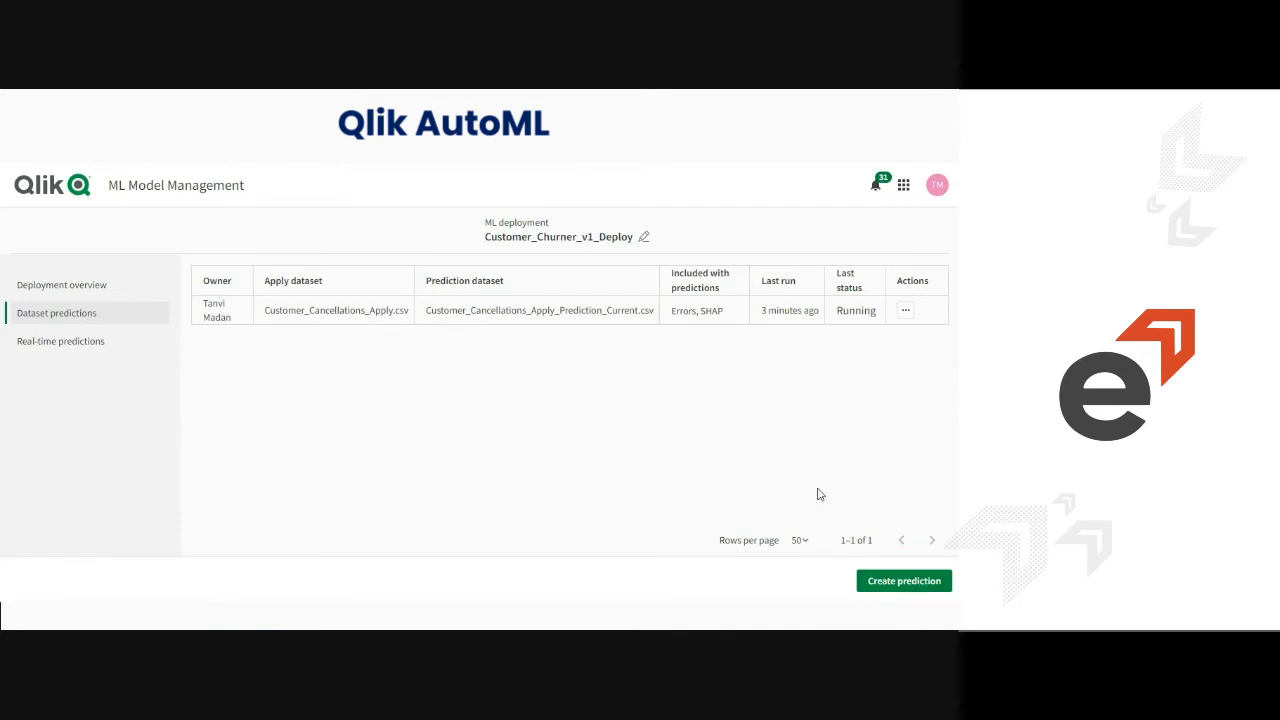
{"action": "left_click", "coordinate": [69, 281]}
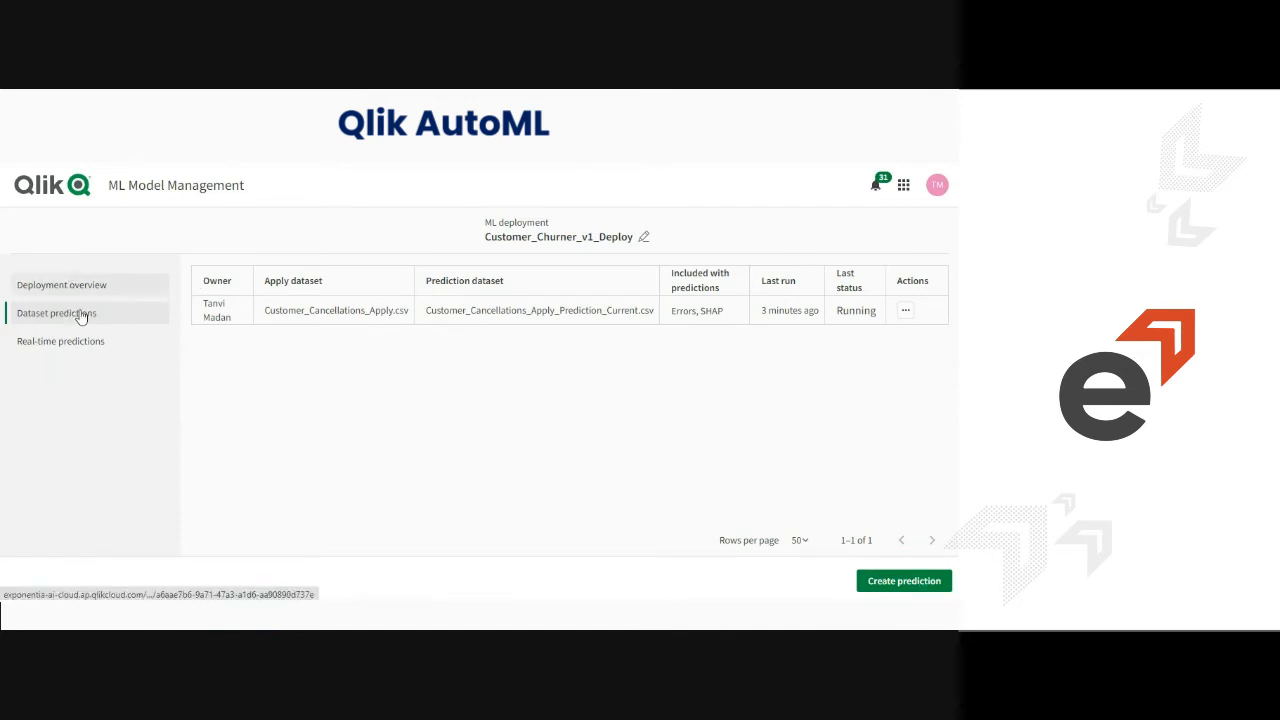
{"action": "left_click", "coordinate": [70, 316]}
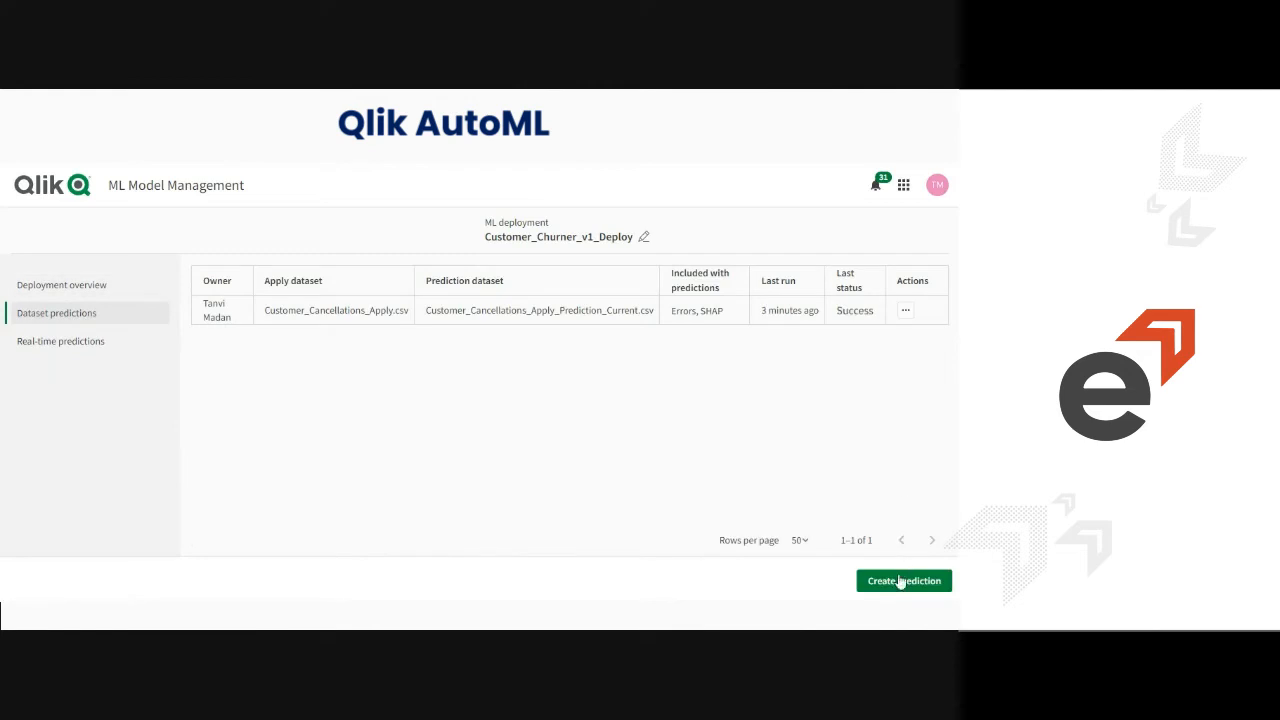
- Create a second dataset prediction, again with Customer_Cancellations_Apply.csv as the apply dataset
{"action": "left_click", "coordinate": [899, 582]}
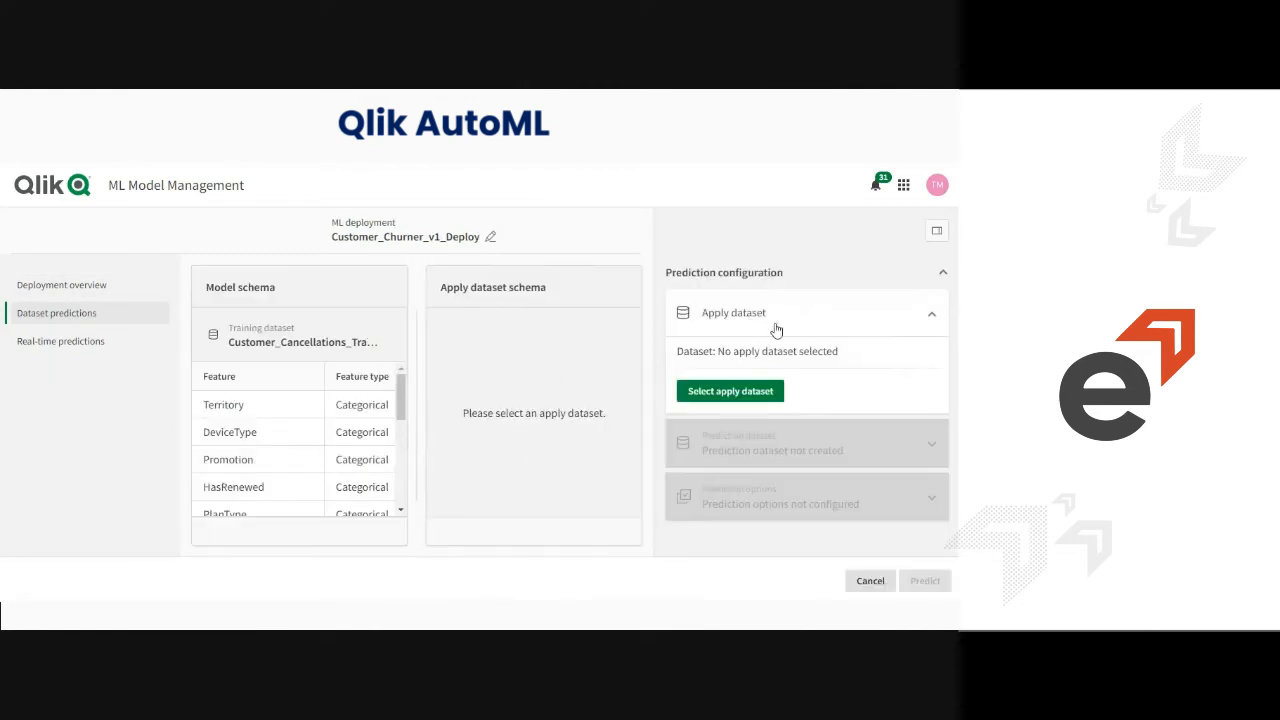
{"action": "left_click", "coordinate": [737, 393]}
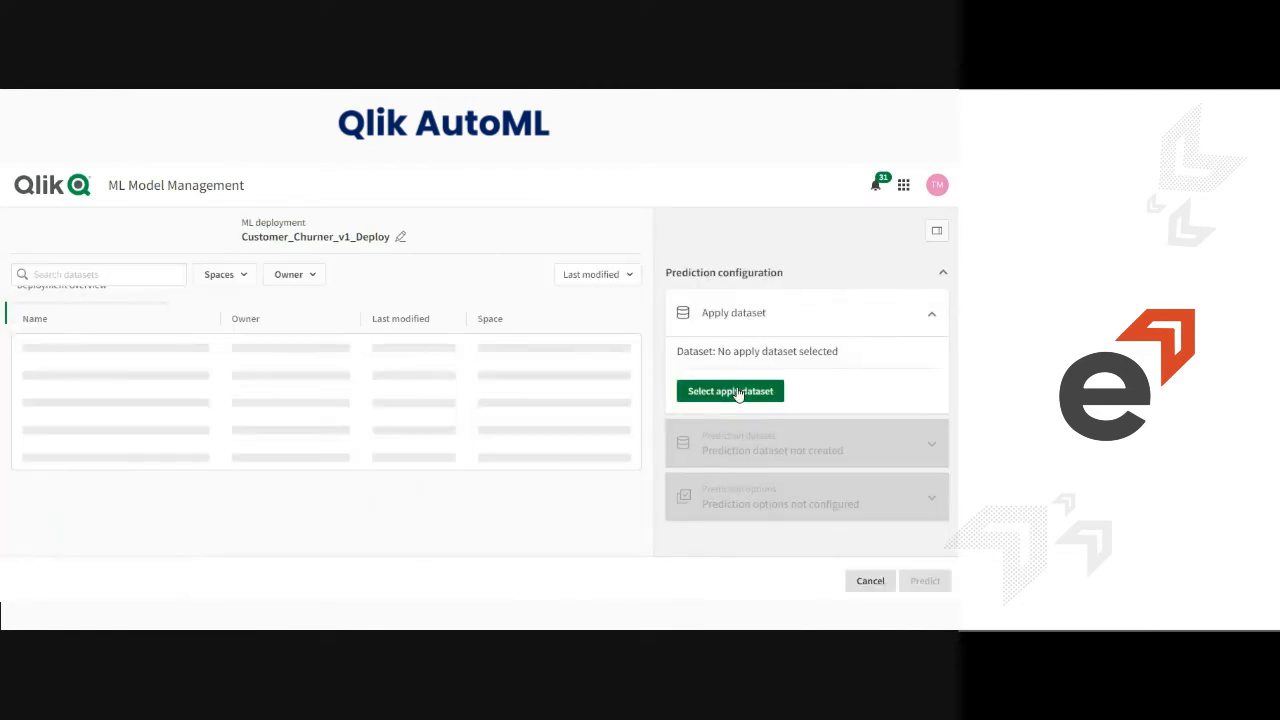
{"action": "left_click", "coordinate": [225, 274]}
{"action": "left_click", "coordinate": [341, 314]}
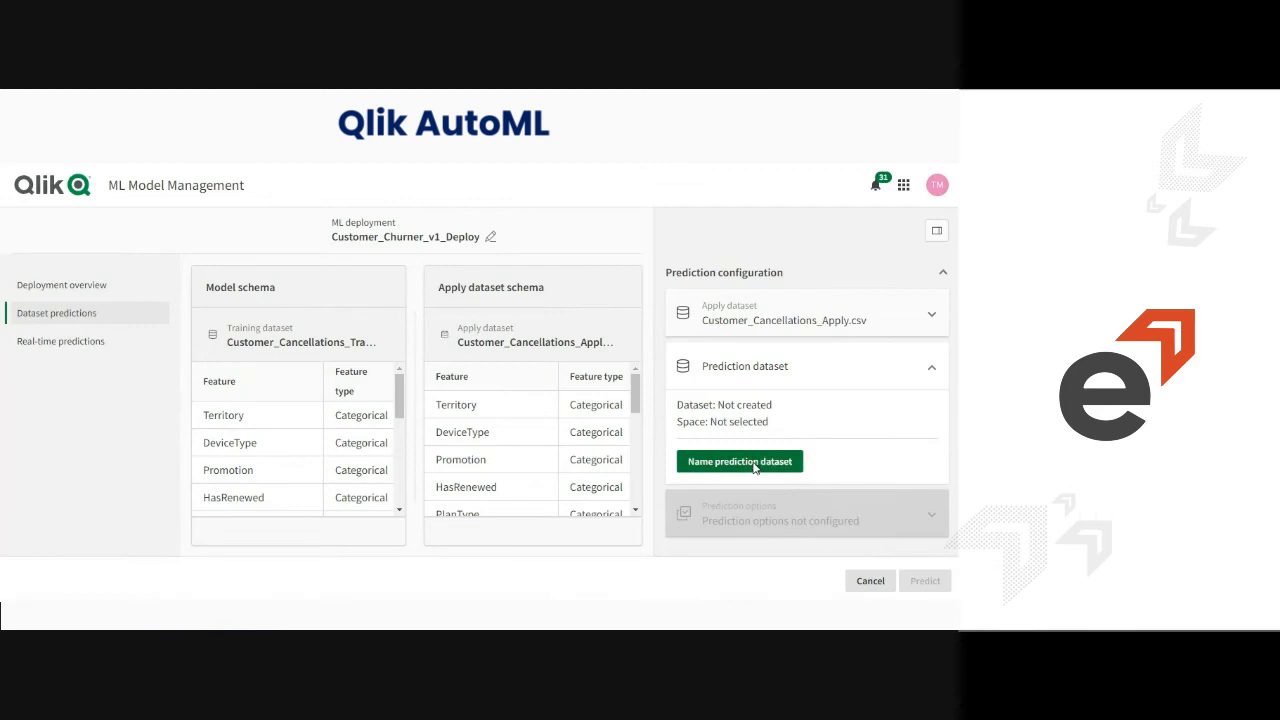
- Name the second prediction dataset Customer_Cancellations_Apply_Prediction_Churn and store it in the QlikAutoML space
{"action": "left_click", "coordinate": [754, 467]}
{"action": "left_click", "coordinate": [485, 364]}
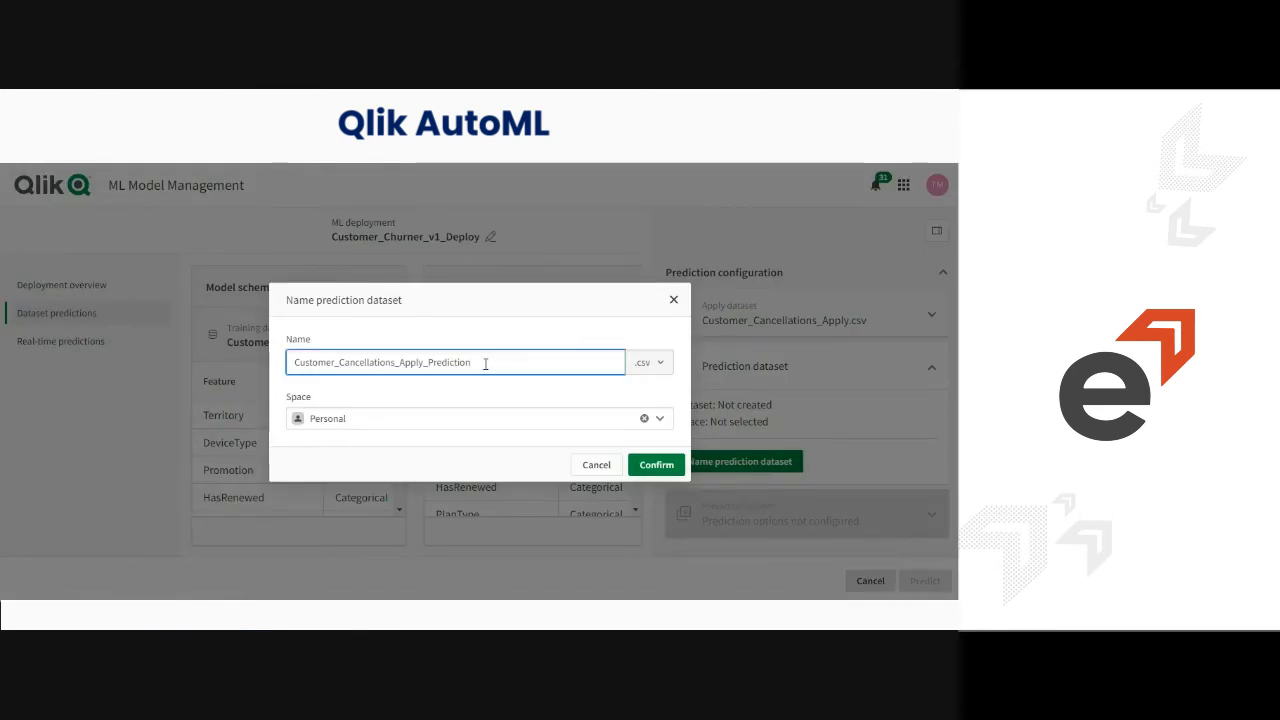
{"action": "type", "text": "Churn"}
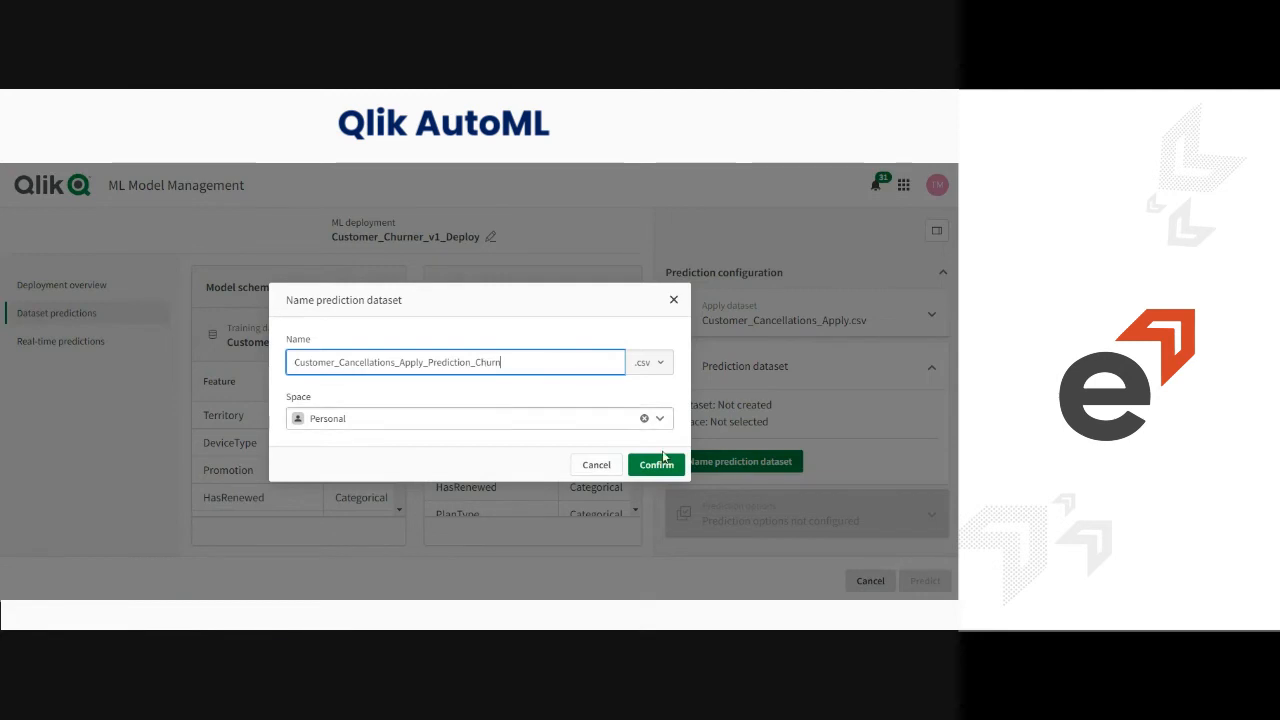
{"action": "left_click", "coordinate": [660, 421]}
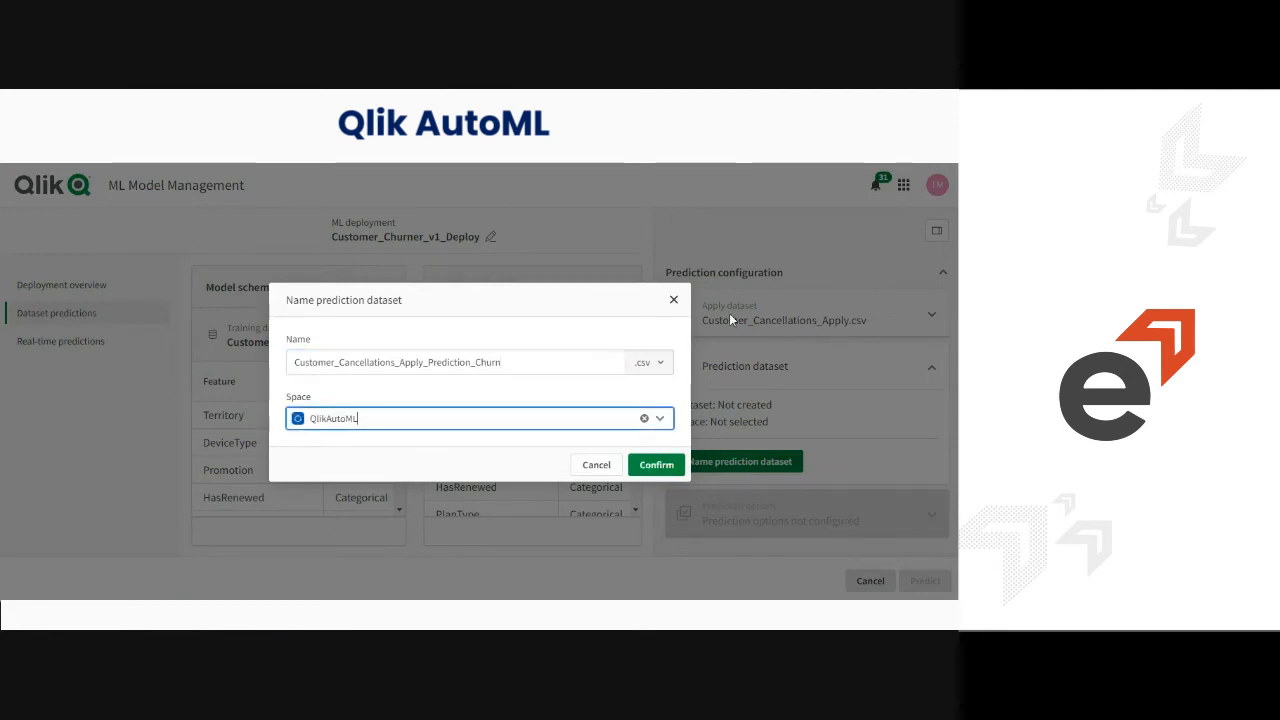
{"action": "left_click", "coordinate": [652, 466]}
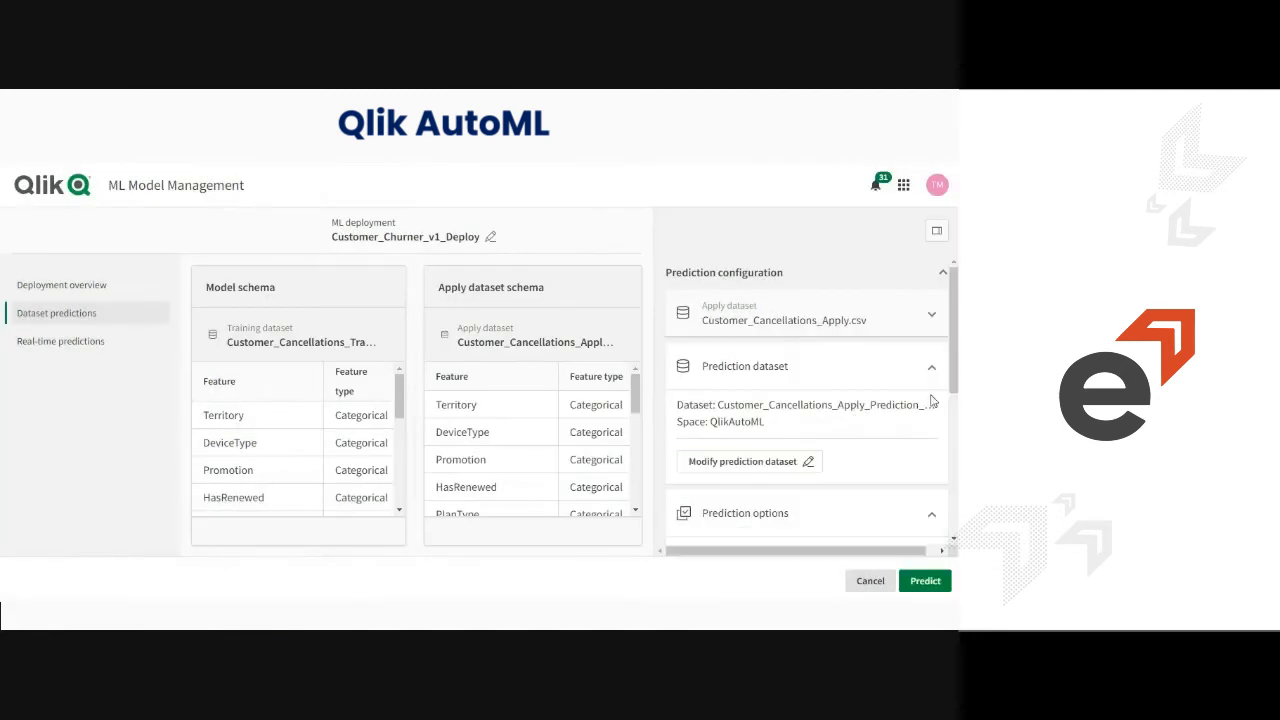
- Exclude the Errors dataset from the prediction options, set AccountID as the index column, and run the prediction
{"action": "scroll", "coordinate": [807, 400], "scroll_direction": "down", "scroll_amount": 4}
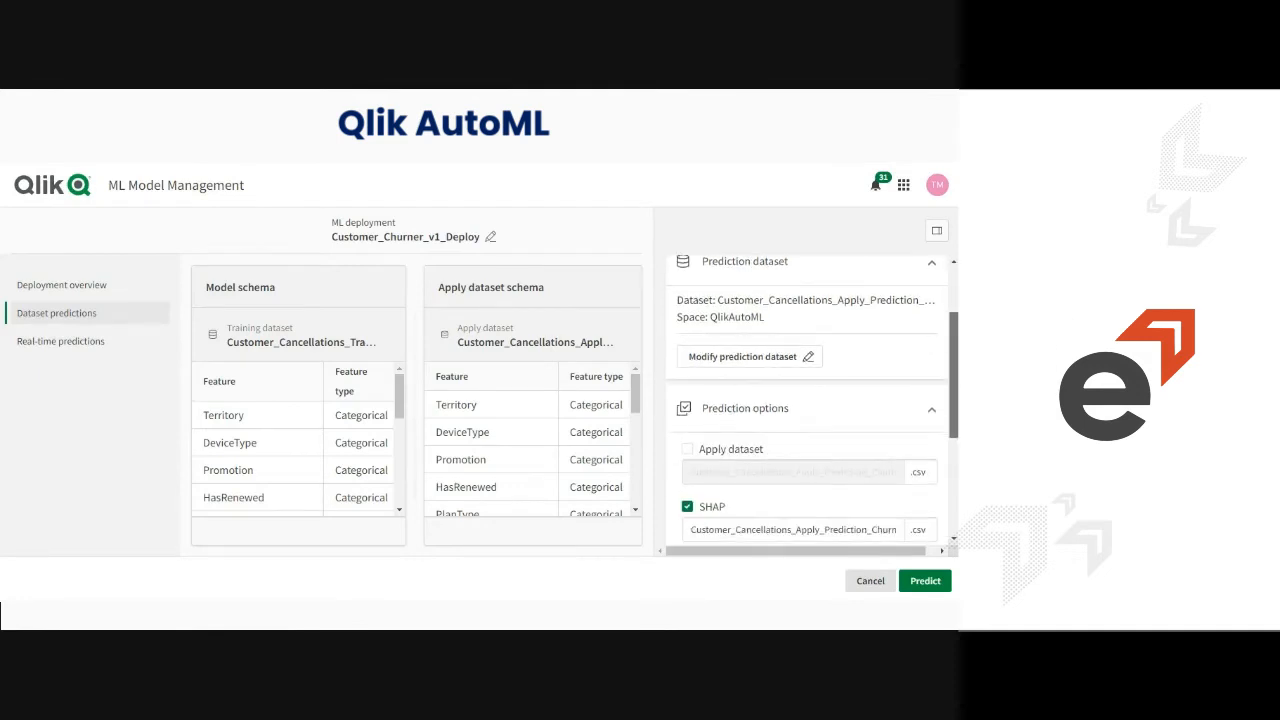
{"action": "scroll", "coordinate": [807, 400], "scroll_direction": "down", "scroll_amount": 3}
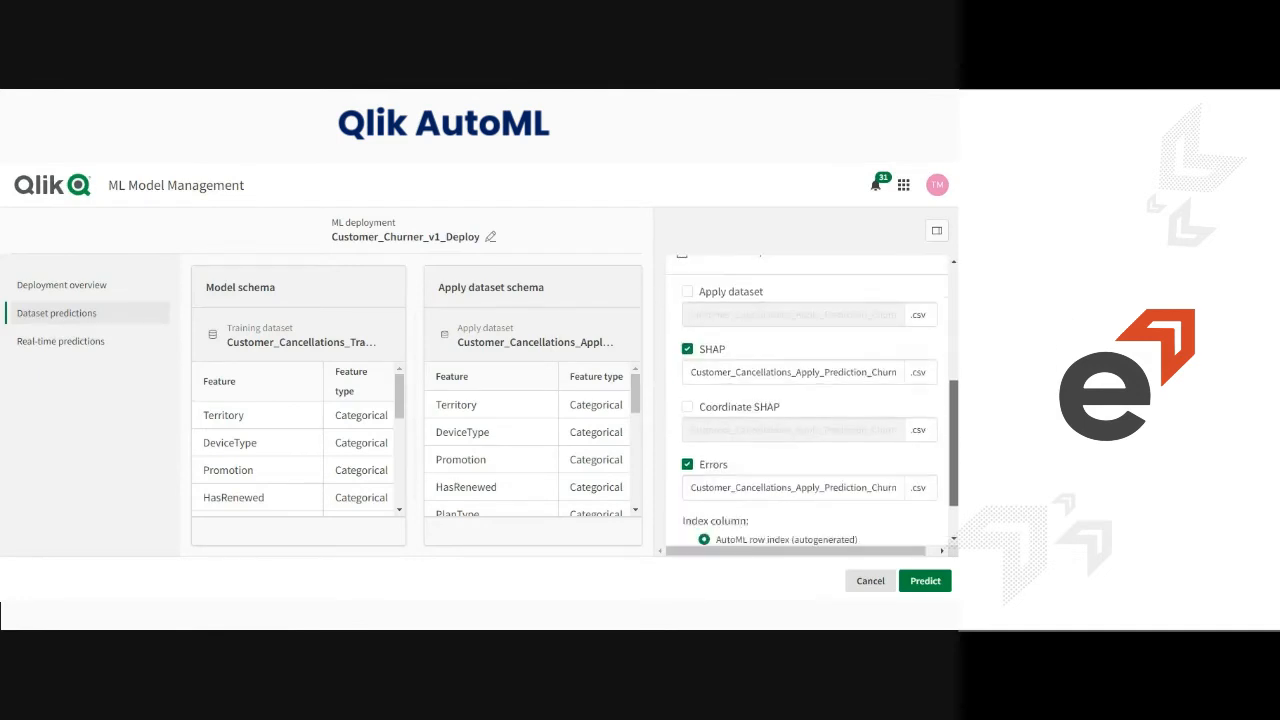
{"action": "scroll", "coordinate": [957, 455], "scroll_direction": "up", "scroll_amount": 1}
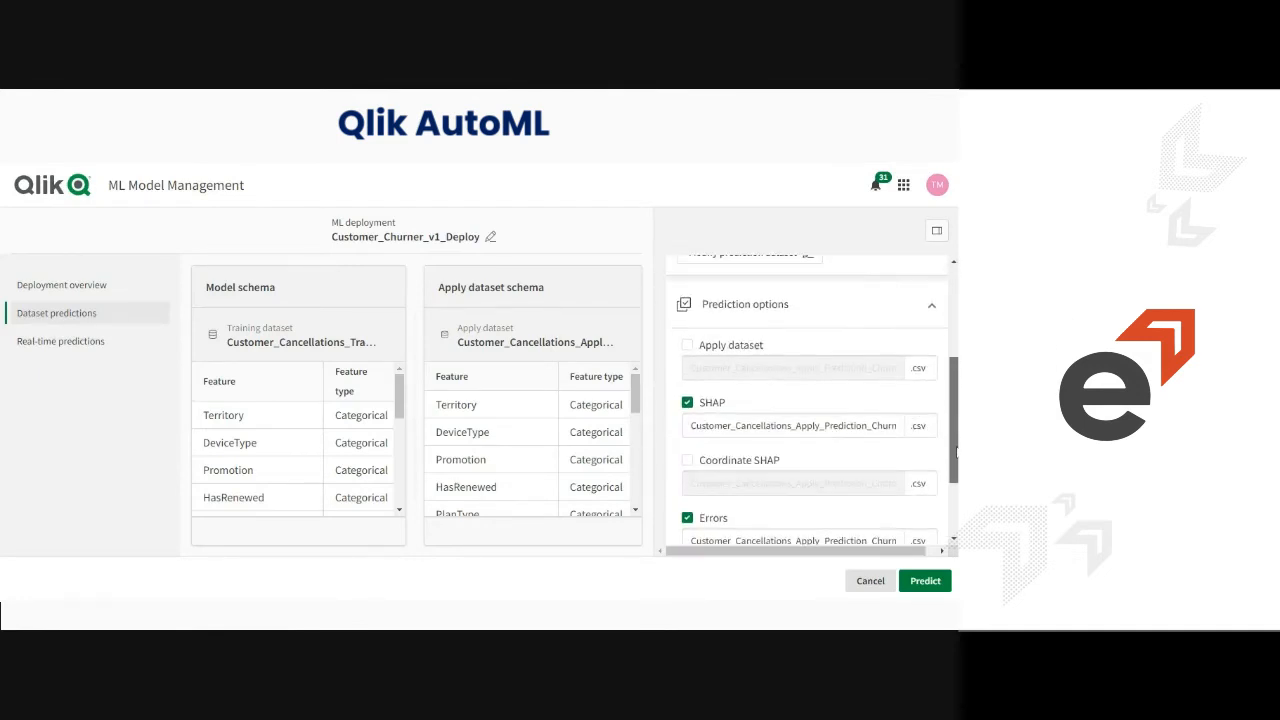
{"action": "left_click_drag", "start_coordinate": [957, 455], "coordinate": [955, 475]}
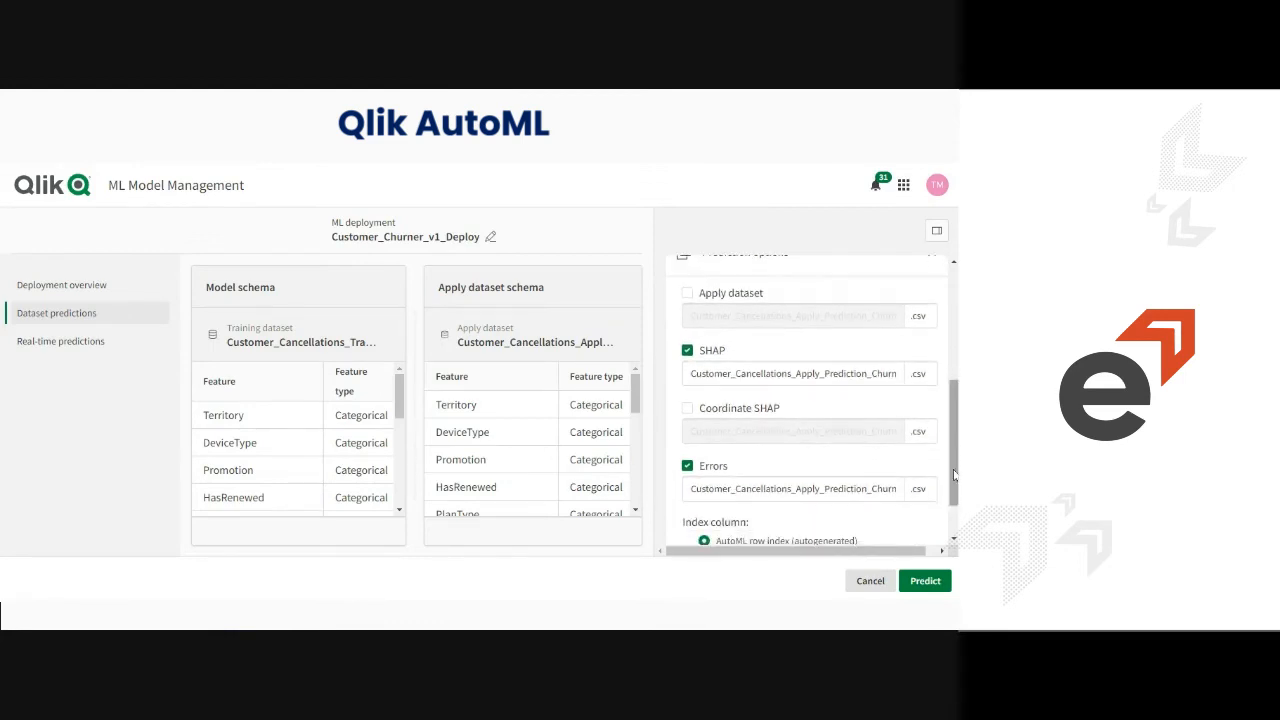
{"action": "left_click", "coordinate": [688, 467]}
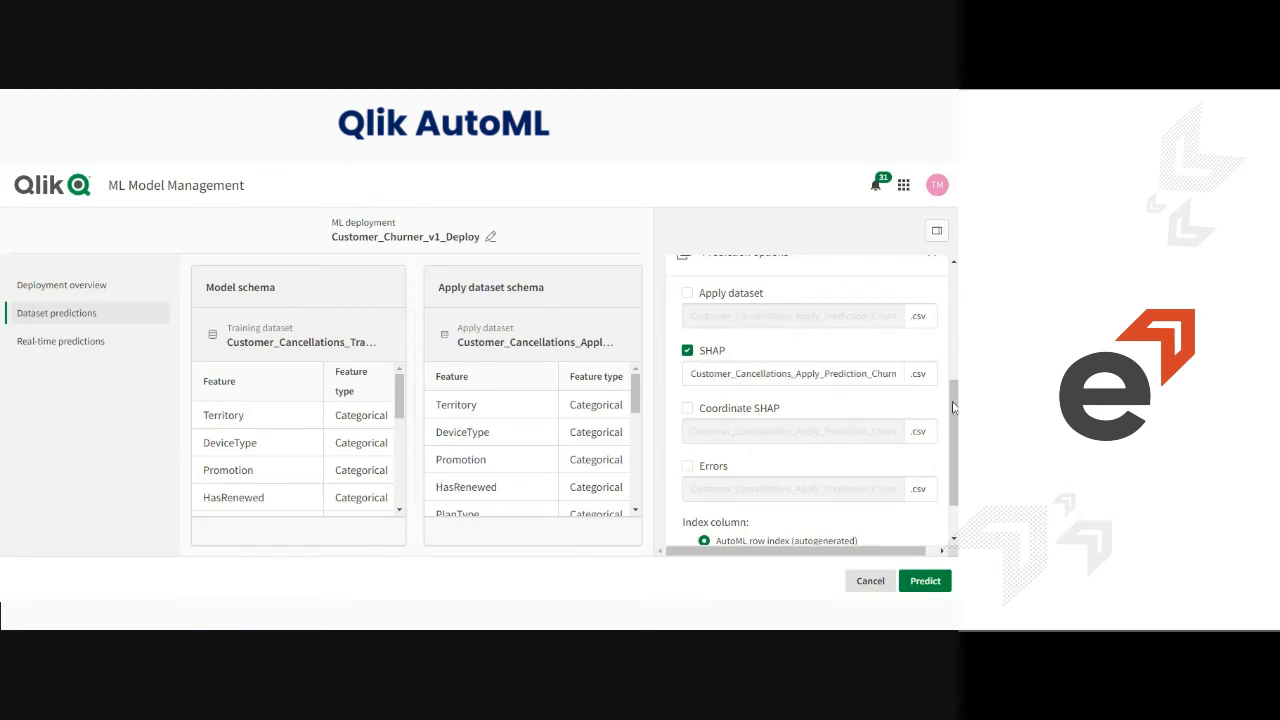
{"action": "left_click_drag", "start_coordinate": [955, 406], "coordinate": [957, 436]}
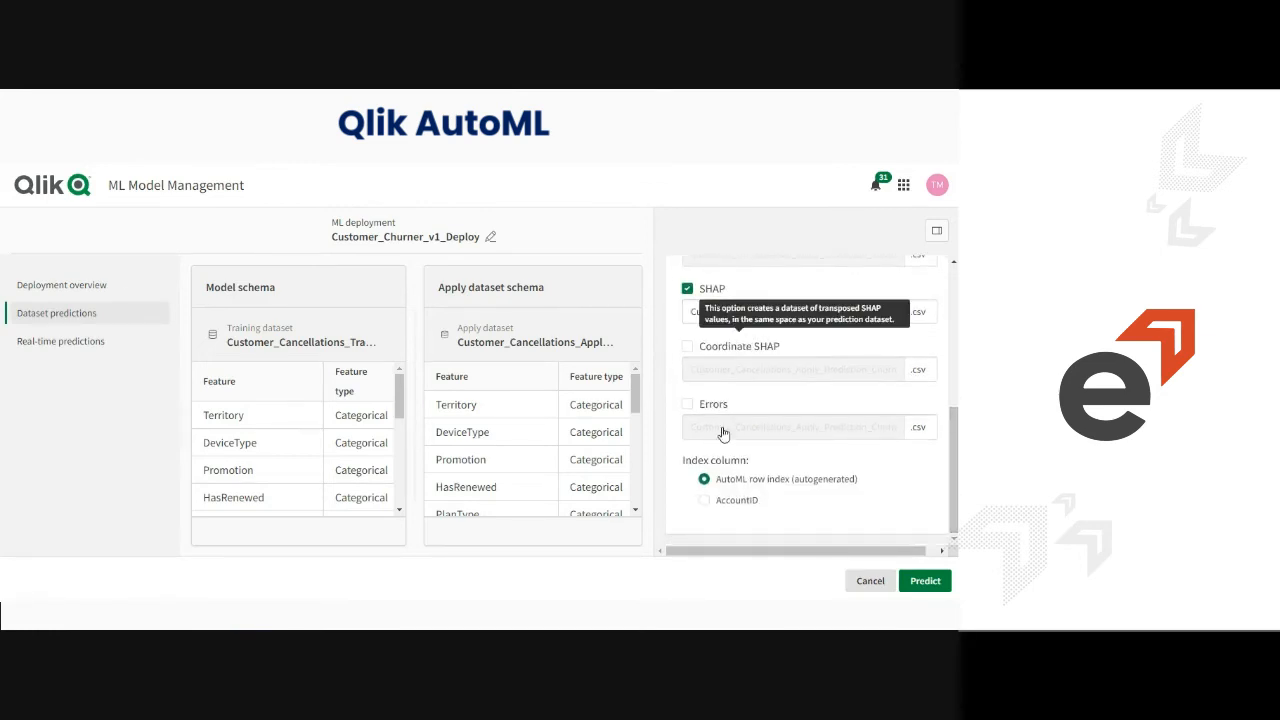
{"action": "left_click", "coordinate": [705, 502]}
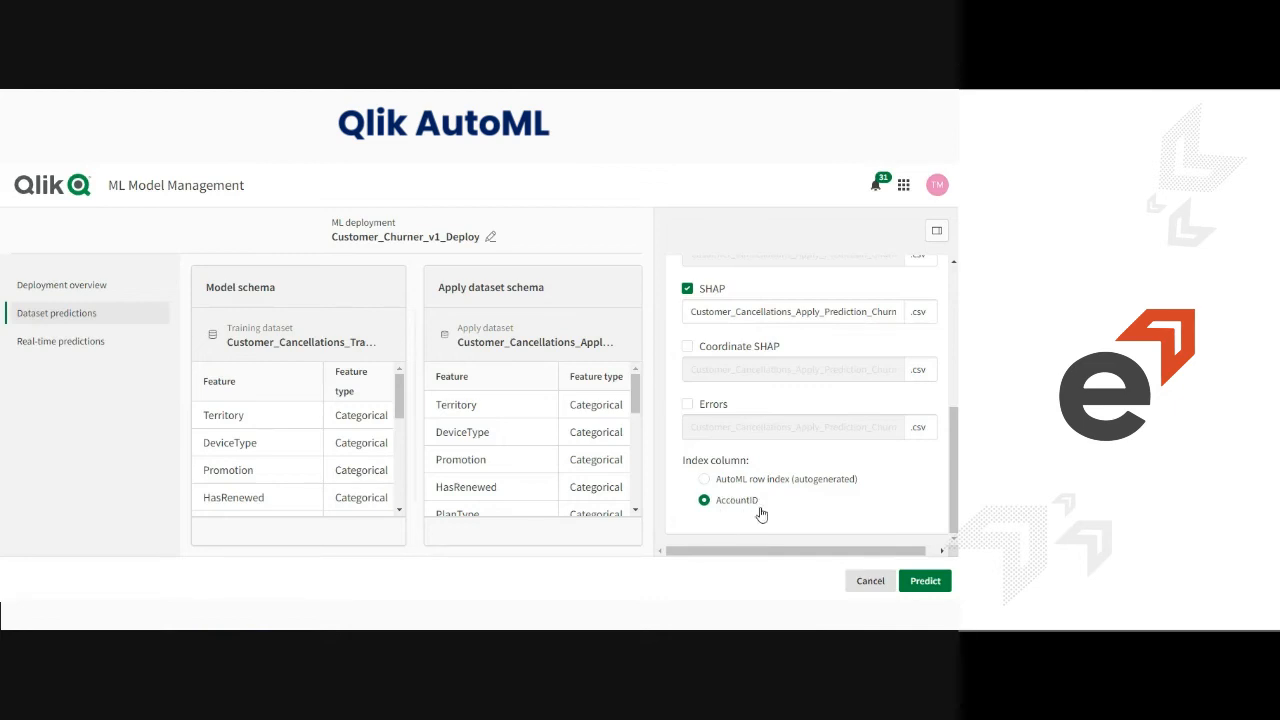
{"action": "left_click", "coordinate": [925, 583]}
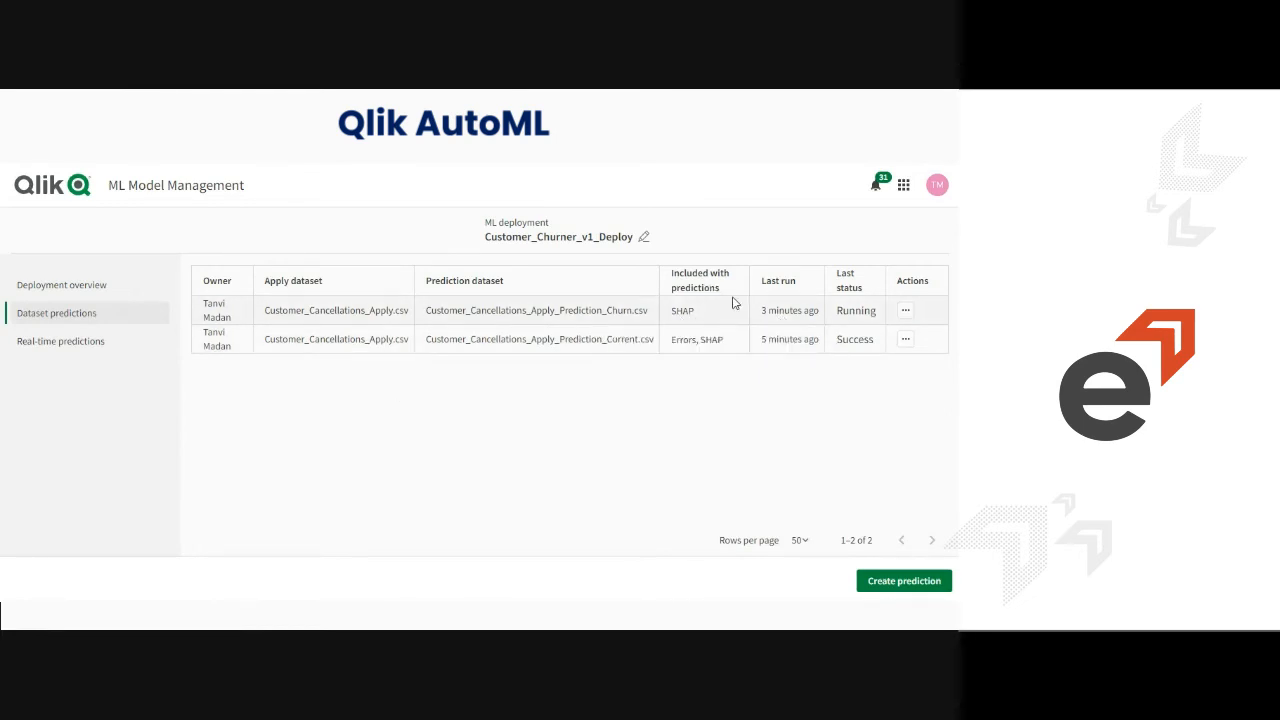
- View the actions for the Churn prediction, then open the created predictions in the catalog and view the Churn dataset's options
{"action": "left_click", "coordinate": [906, 312]}
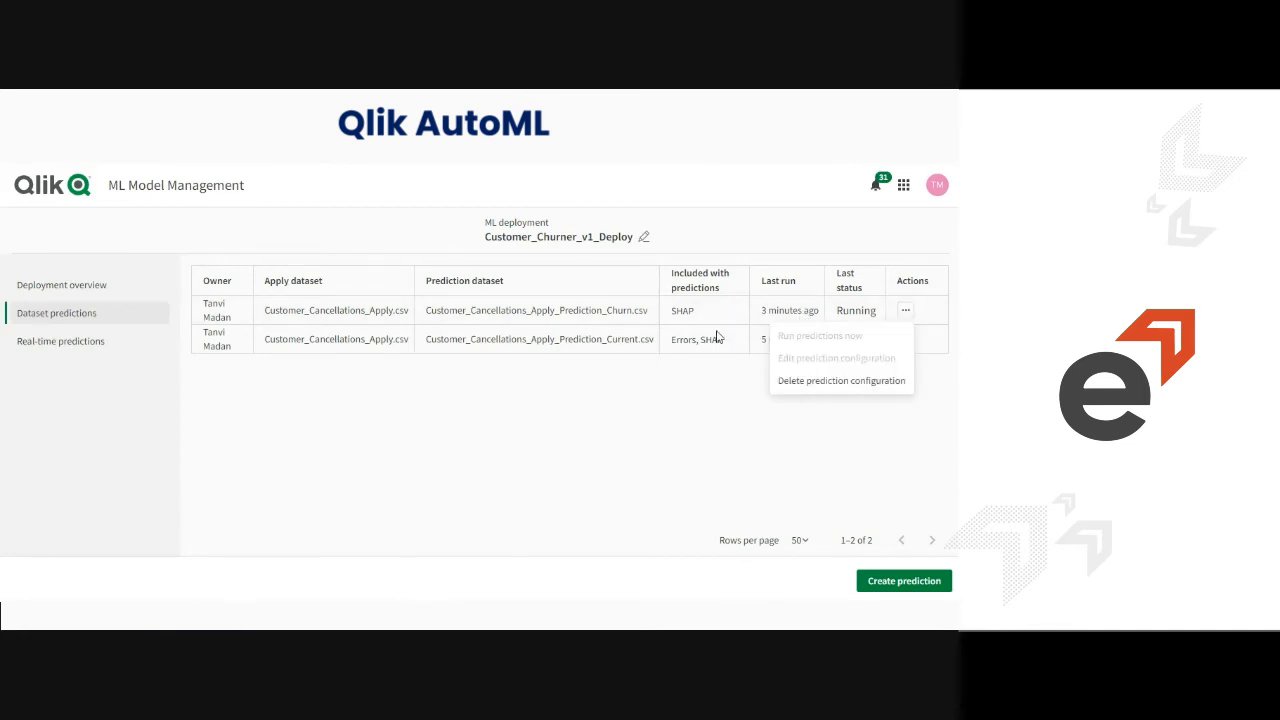
{"action": "left_click", "coordinate": [691, 393]}
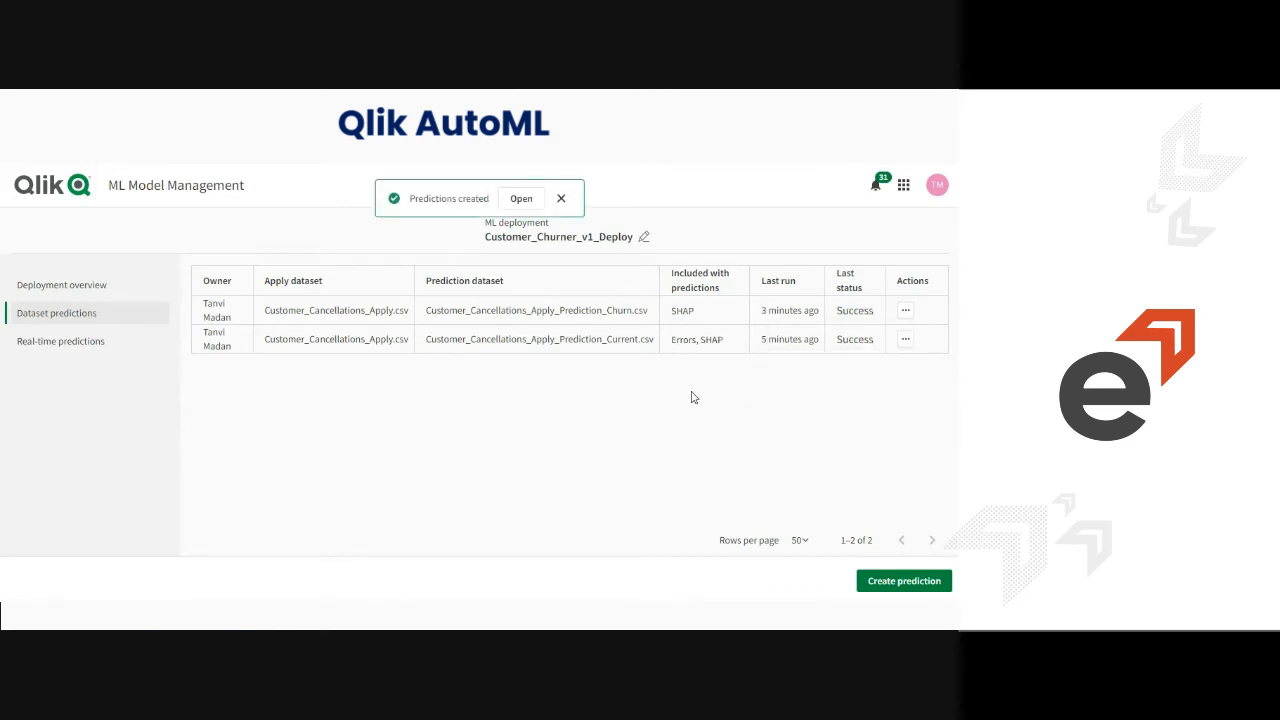
{"action": "left_click", "coordinate": [521, 199]}
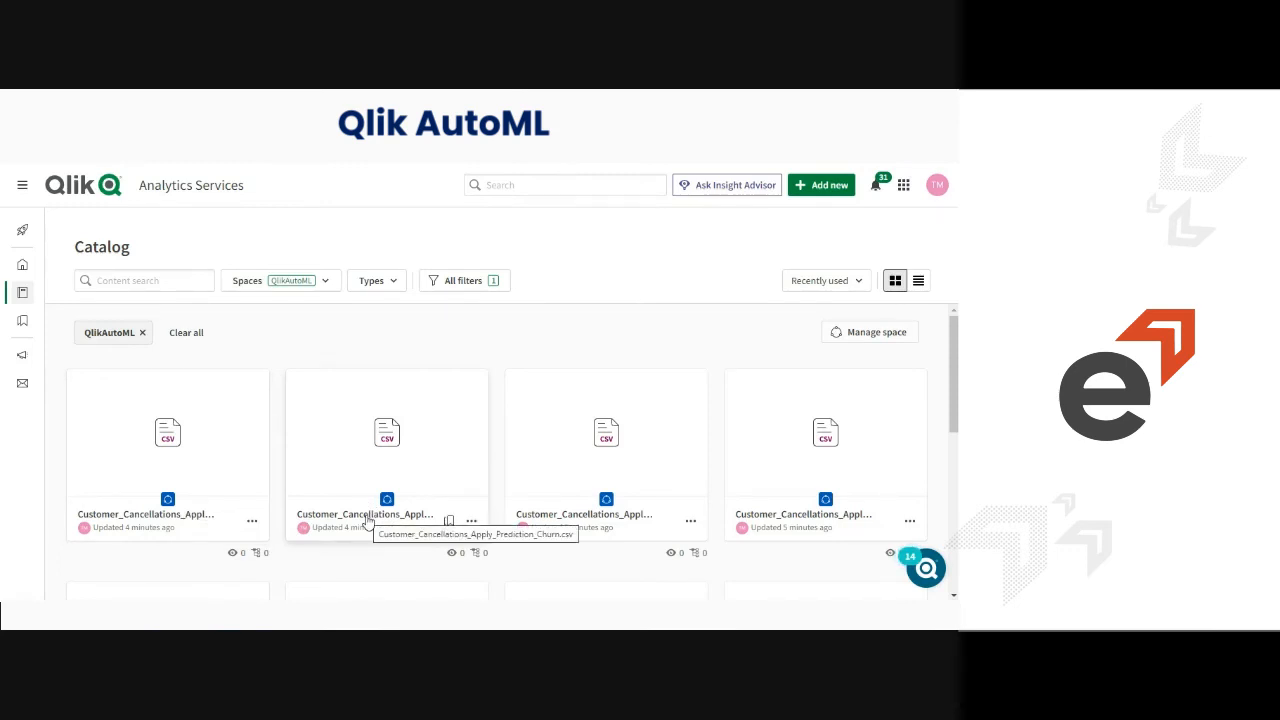
{"action": "mouse_move", "coordinate": [360, 452]}
{"action": "mouse_move", "coordinate": [252, 463]}
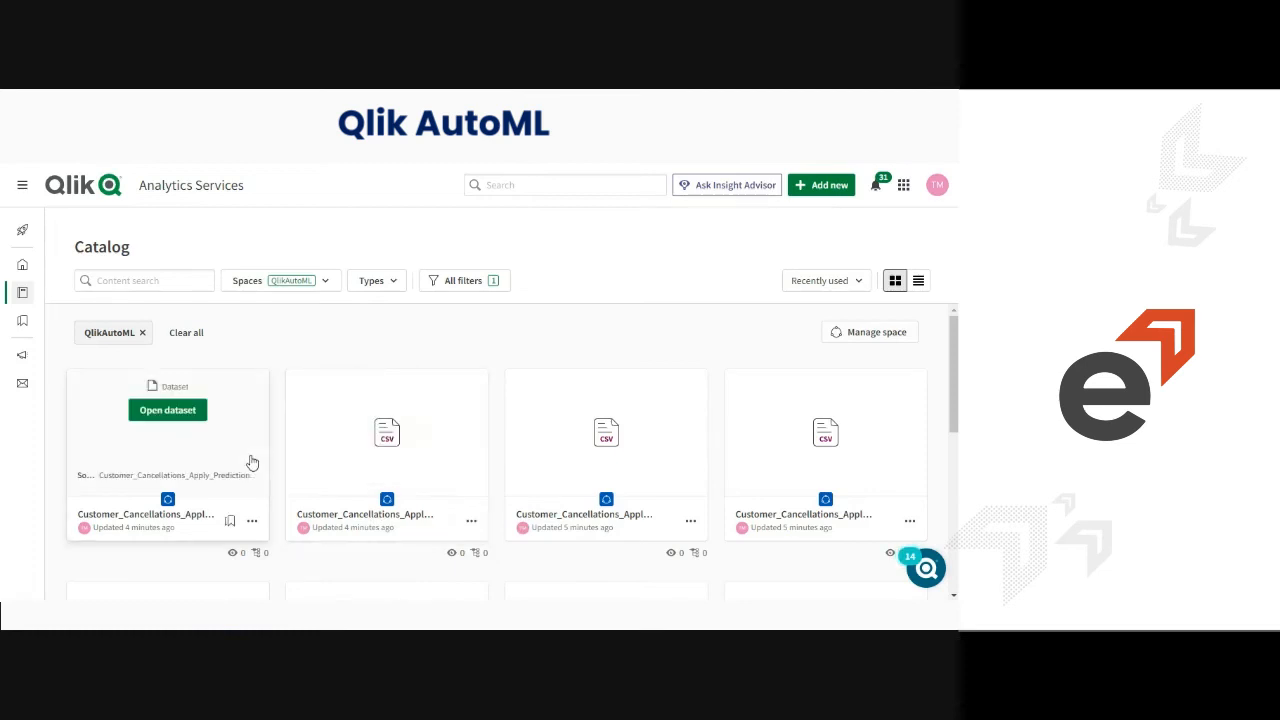
{"action": "mouse_move", "coordinate": [420, 444]}
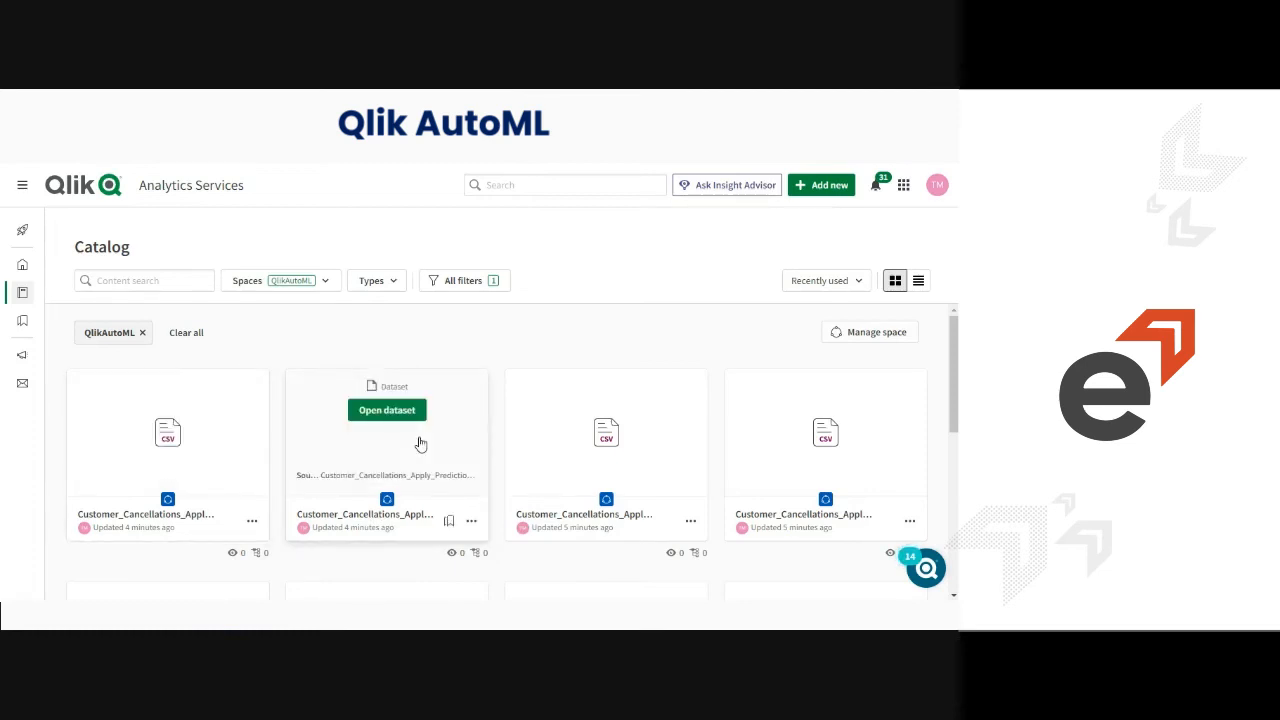
{"action": "left_click", "coordinate": [471, 521]}
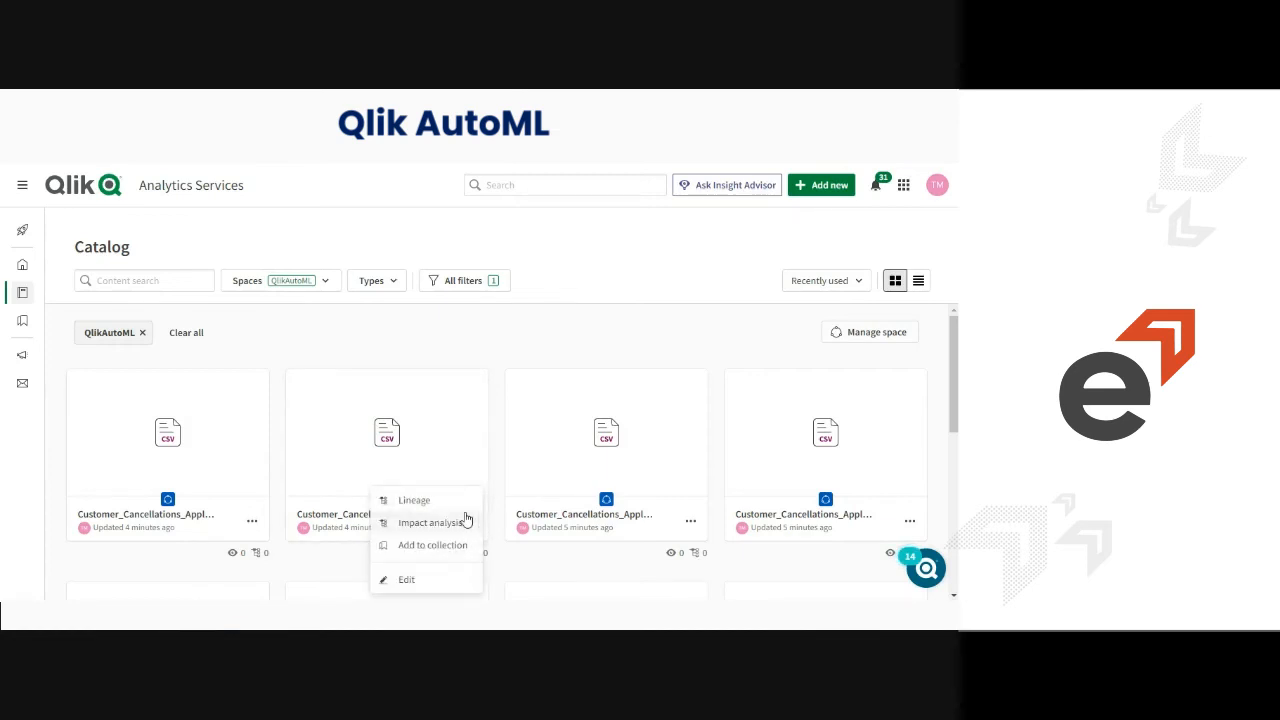
{"action": "left_click", "coordinate": [433, 350]}
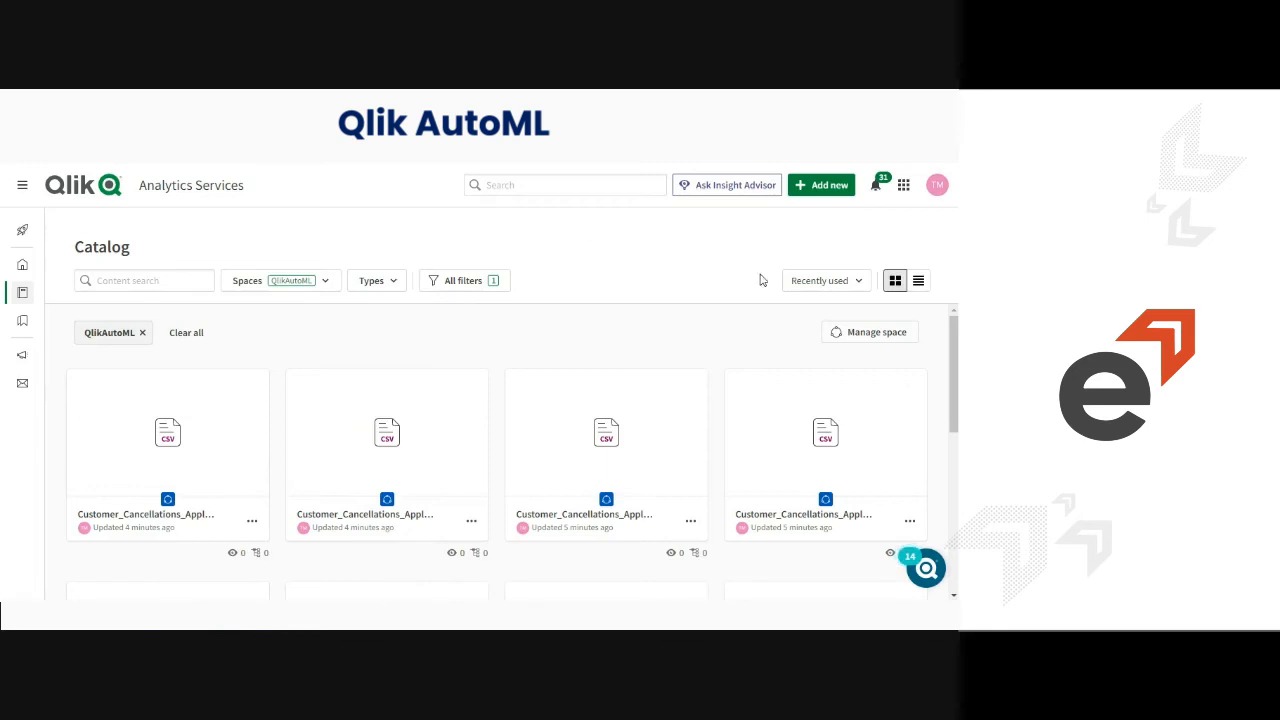
- Create a new analytics app named Churn_Customer in the QlikAutoML space and open it
{"action": "left_click", "coordinate": [833, 190]}
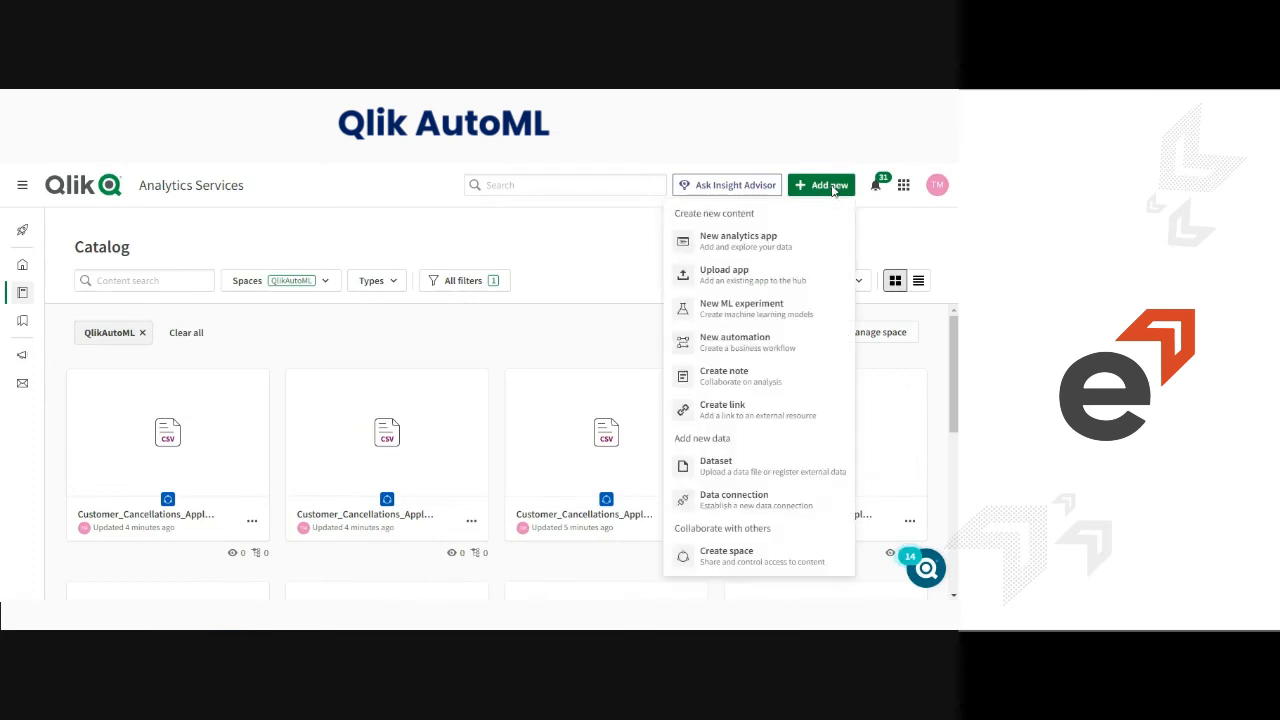
{"action": "left_click", "coordinate": [724, 237]}
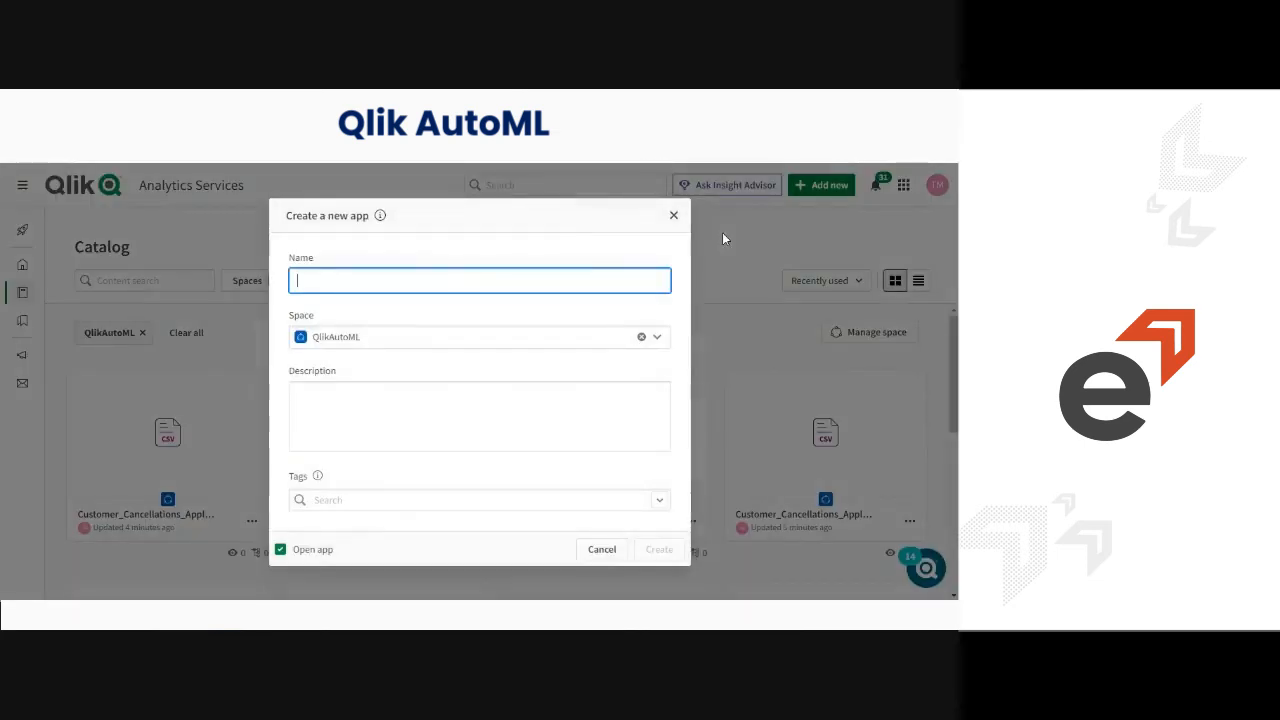
{"action": "type", "text": "C"}
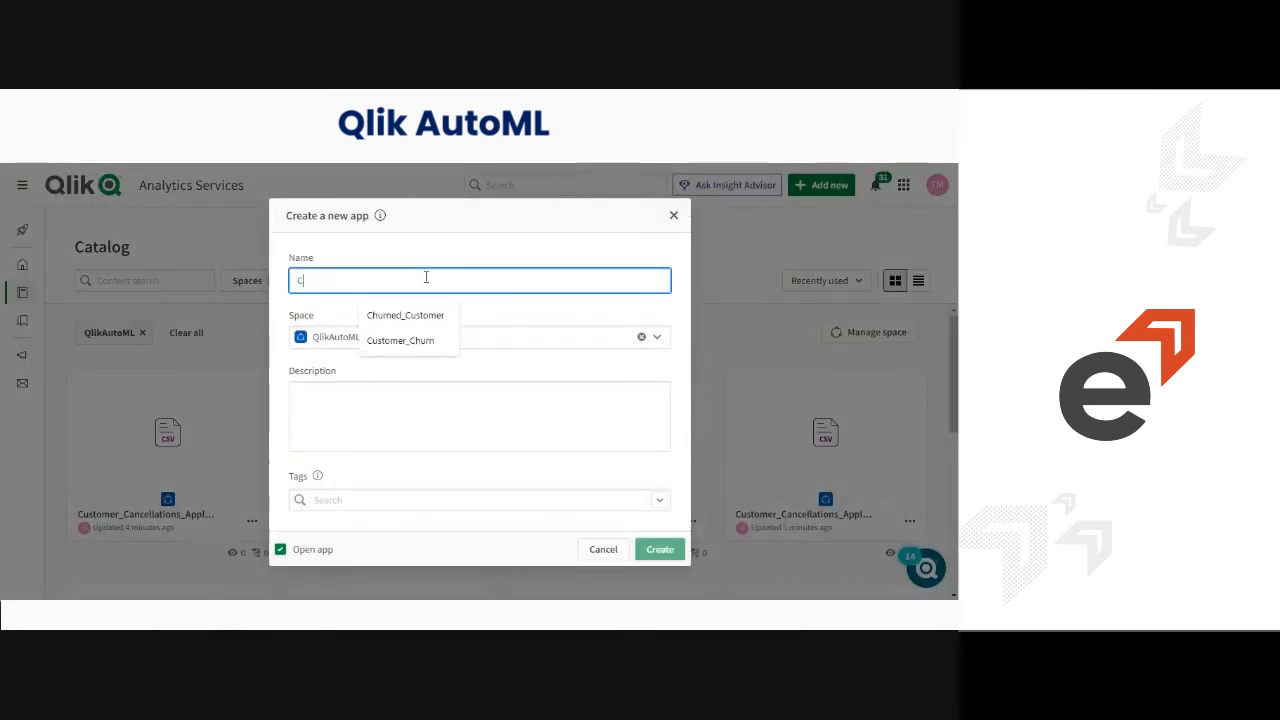
{"action": "type", "text": "hurn_Customer"}
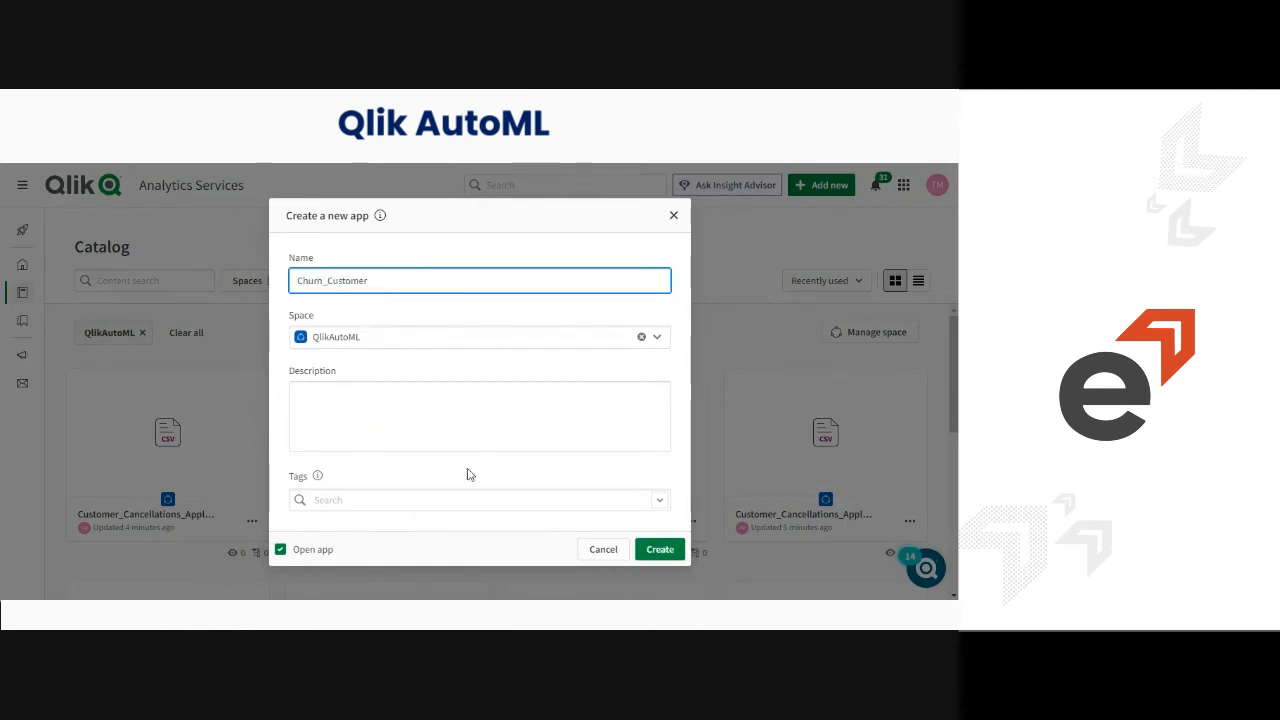
{"action": "left_click", "coordinate": [656, 550]}
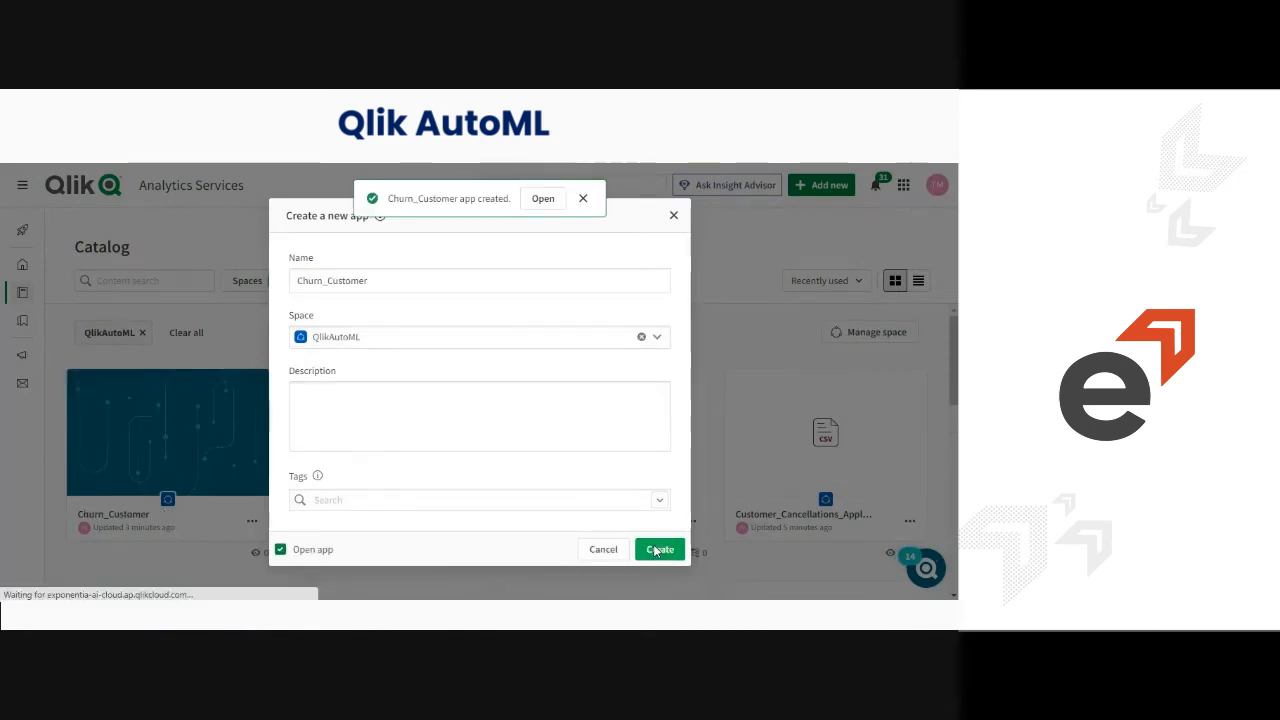
{"action": "left_click", "coordinate": [542, 199]}
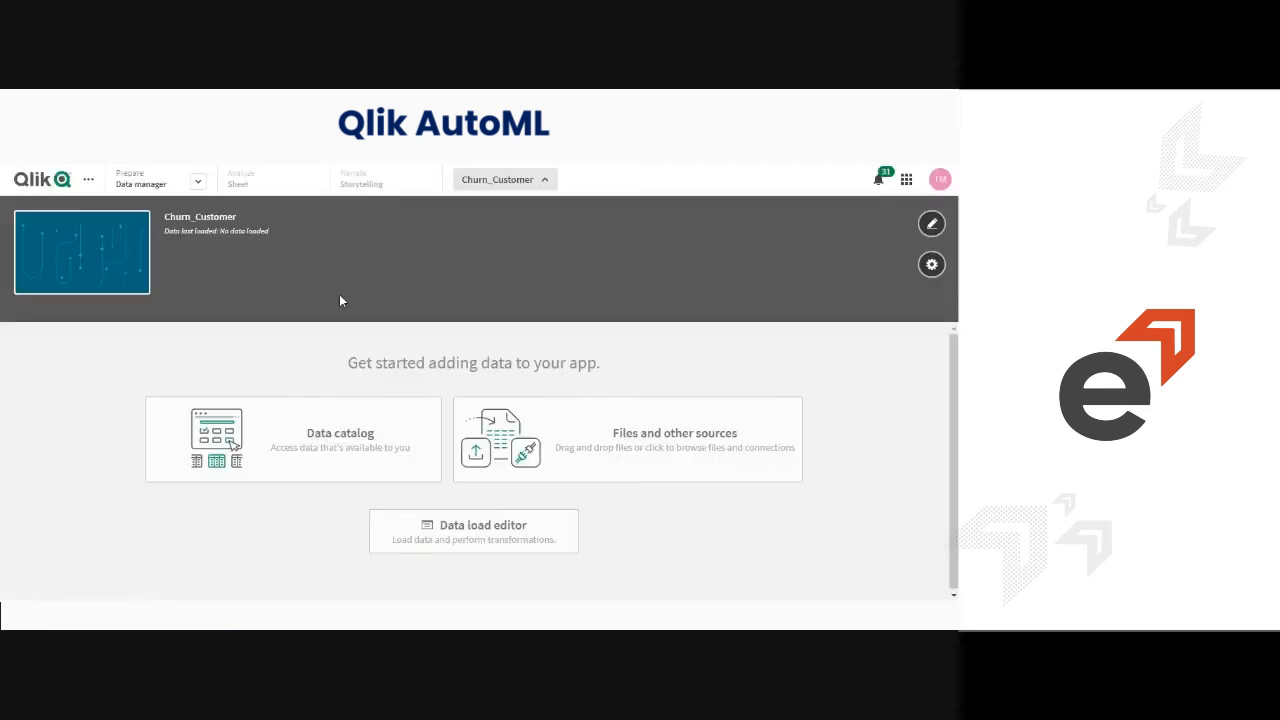
- In the Data manager, add the Customer_Cancellations_Apply, Customer_Cancellations_Apply_Prediction_Churn and Customer_Cancellations_Apply_Prediction_Churn_SHAP datasets to the app
{"action": "left_click", "coordinate": [198, 184]}
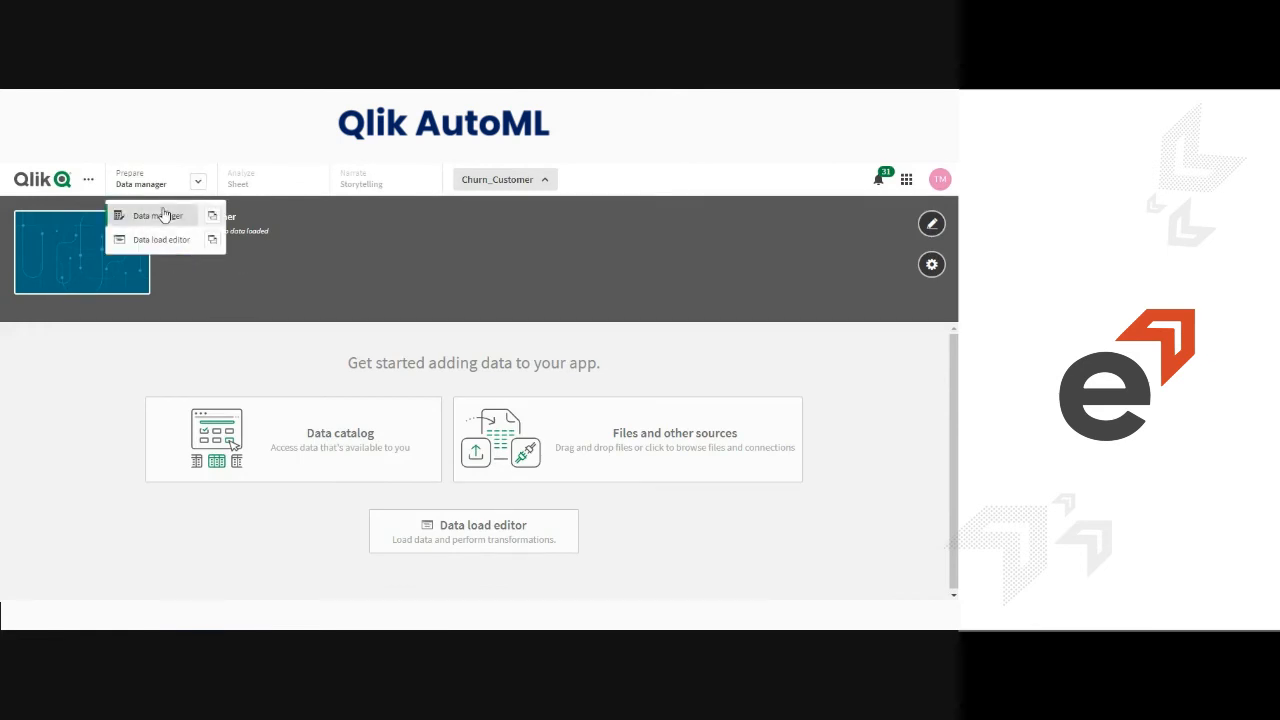
{"action": "left_click", "coordinate": [164, 215]}
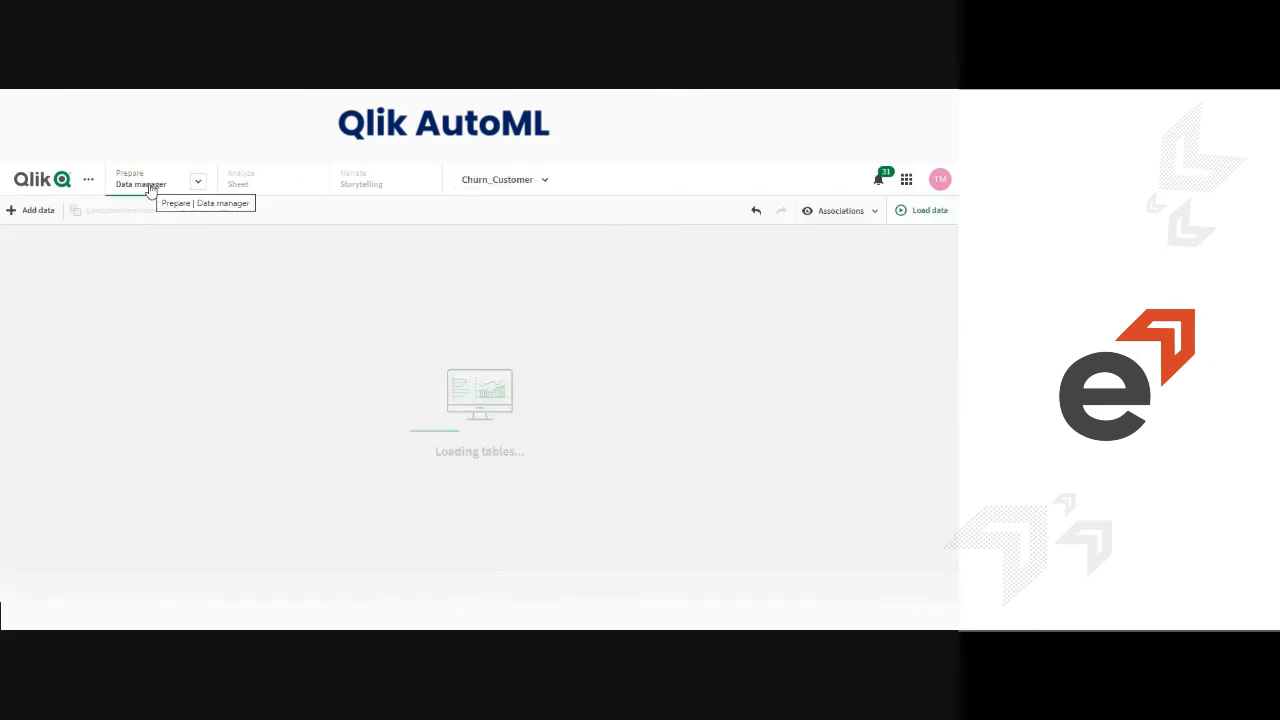
{"action": "left_click", "coordinate": [32, 213]}
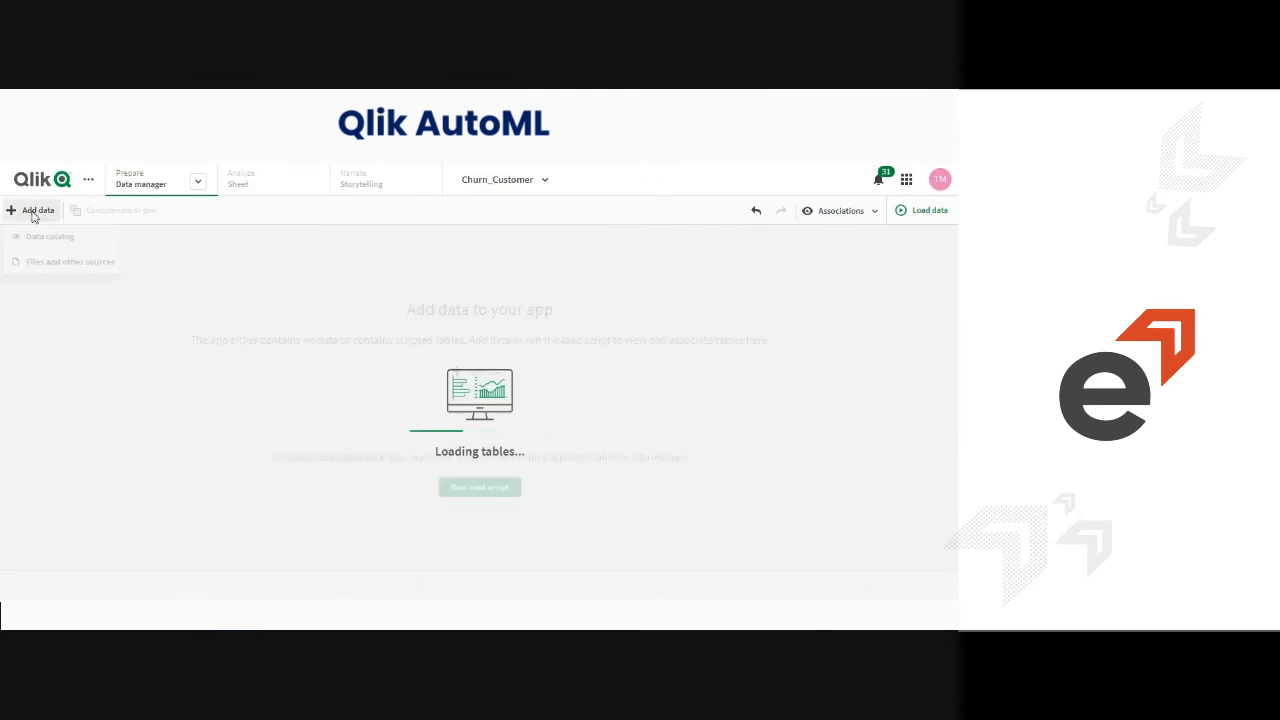
{"action": "left_click", "coordinate": [55, 250]}
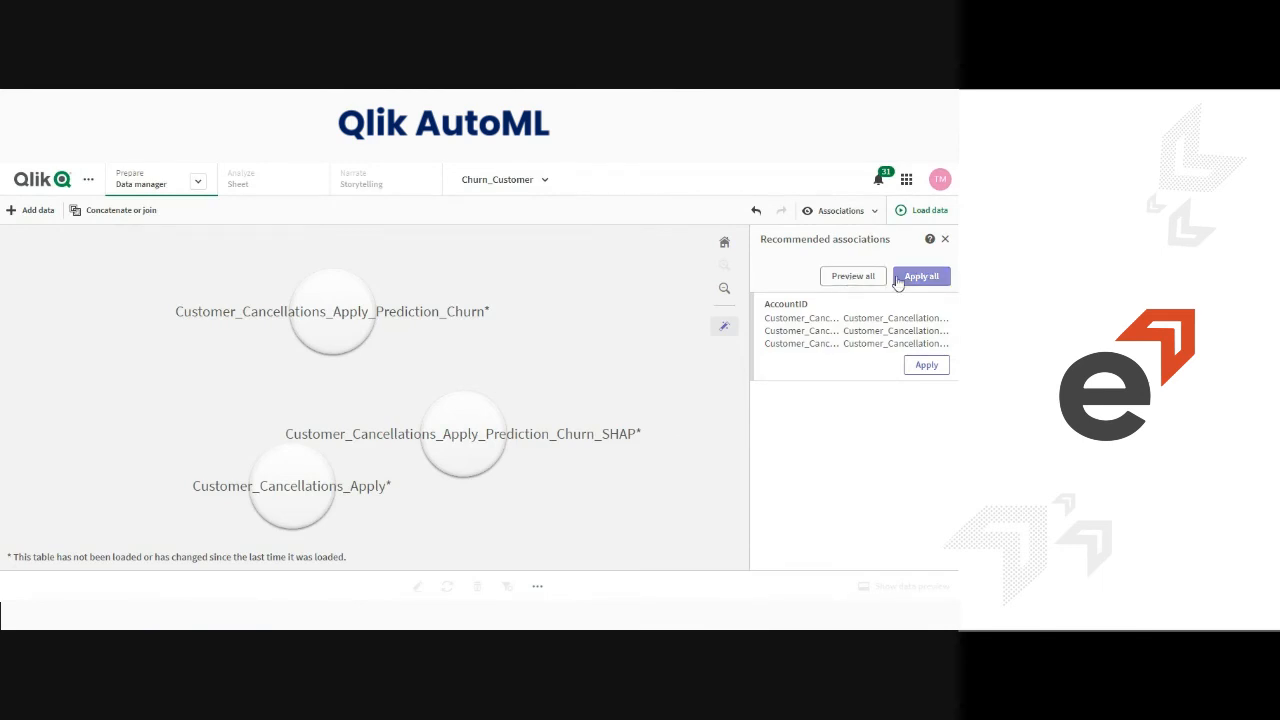
- Preview and apply the recommended AccountID association between the three tables, then load the data and go to the sheet
{"action": "left_click", "coordinate": [850, 278]}
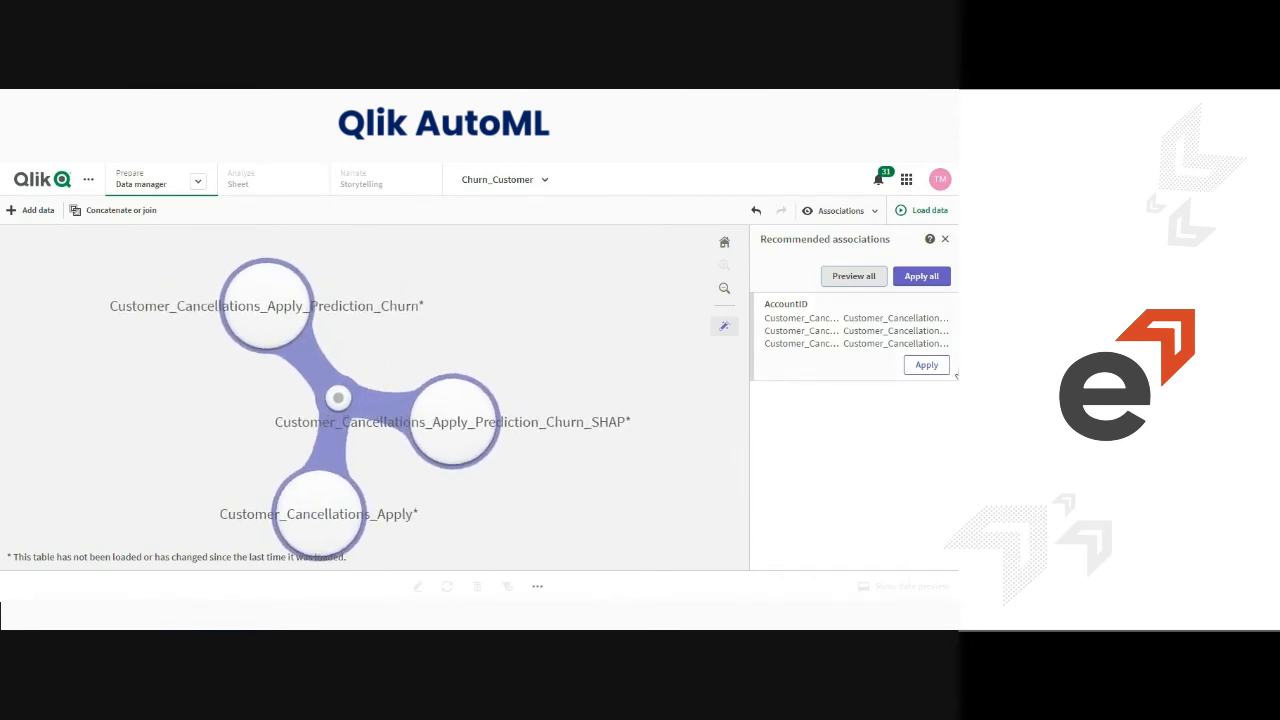
{"action": "left_click", "coordinate": [938, 367]}
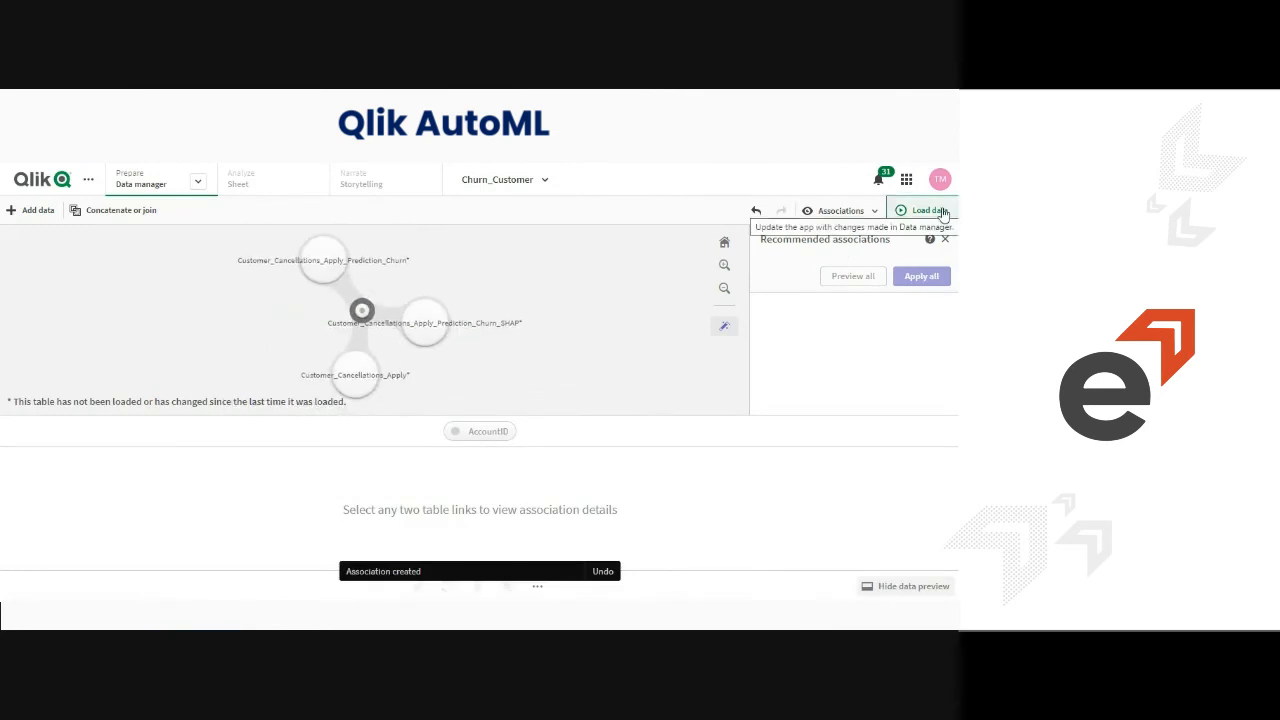
{"action": "left_click", "coordinate": [942, 211]}
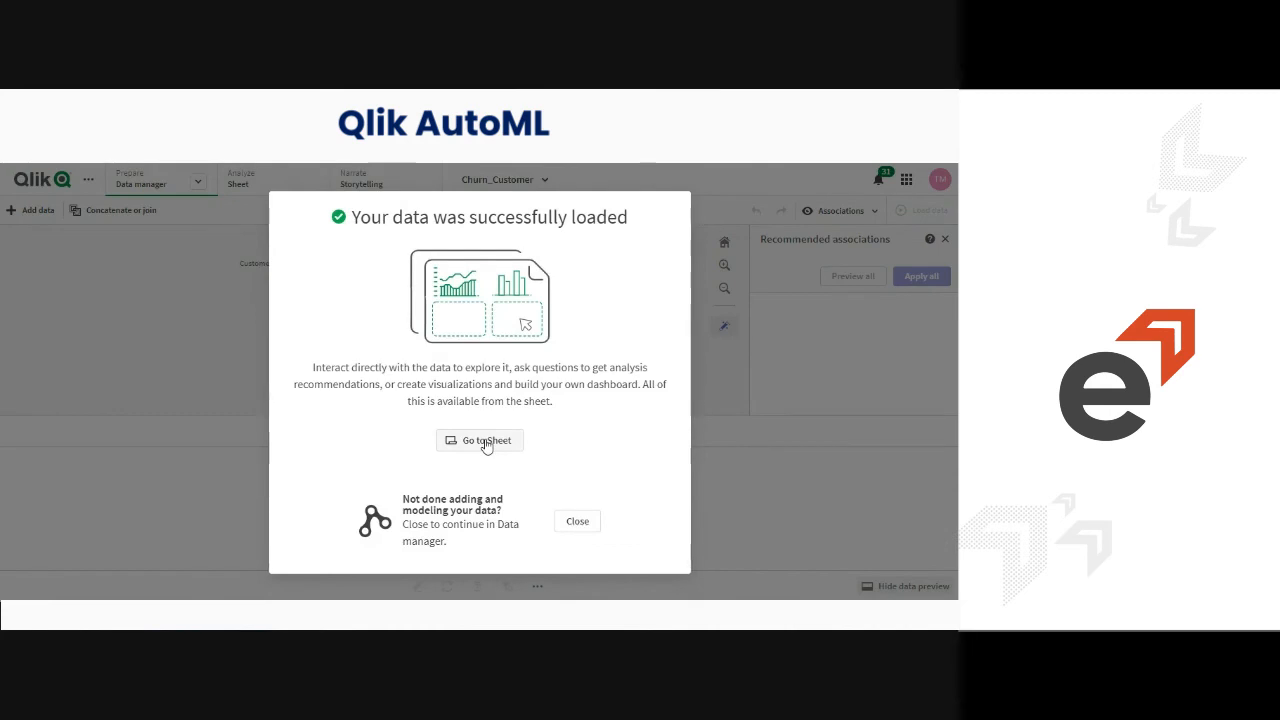
{"action": "left_click", "coordinate": [486, 443]}
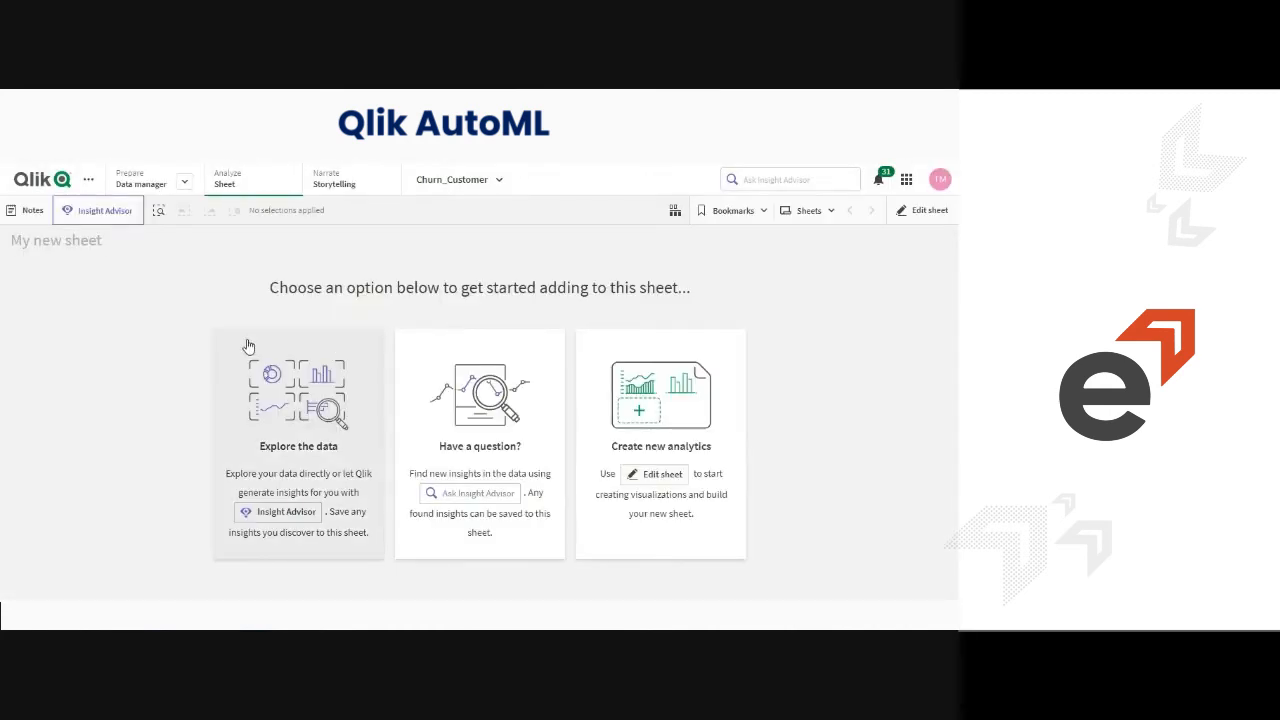
- Edit the new sheet to add a KPI counting AccountID, with an empty chart beside it
{"action": "left_click", "coordinate": [942, 212]}
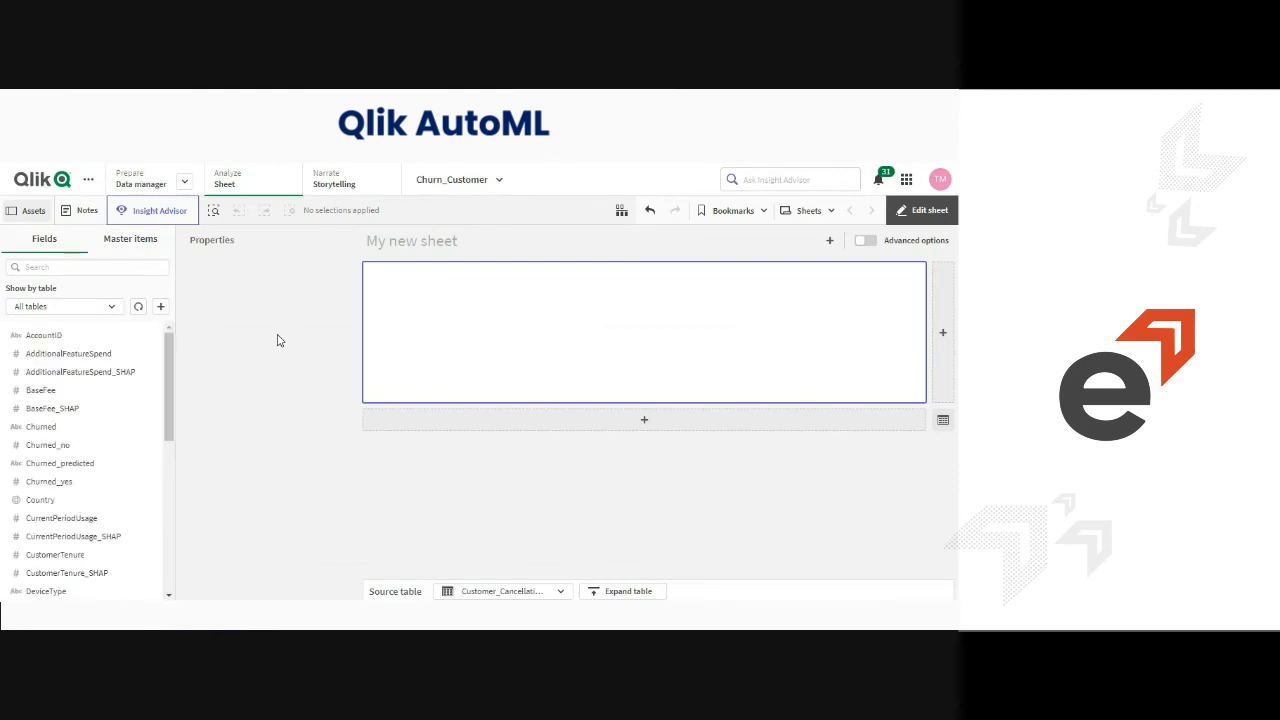
{"action": "left_click_drag", "start_coordinate": [72, 340], "coordinate": [634, 348]}
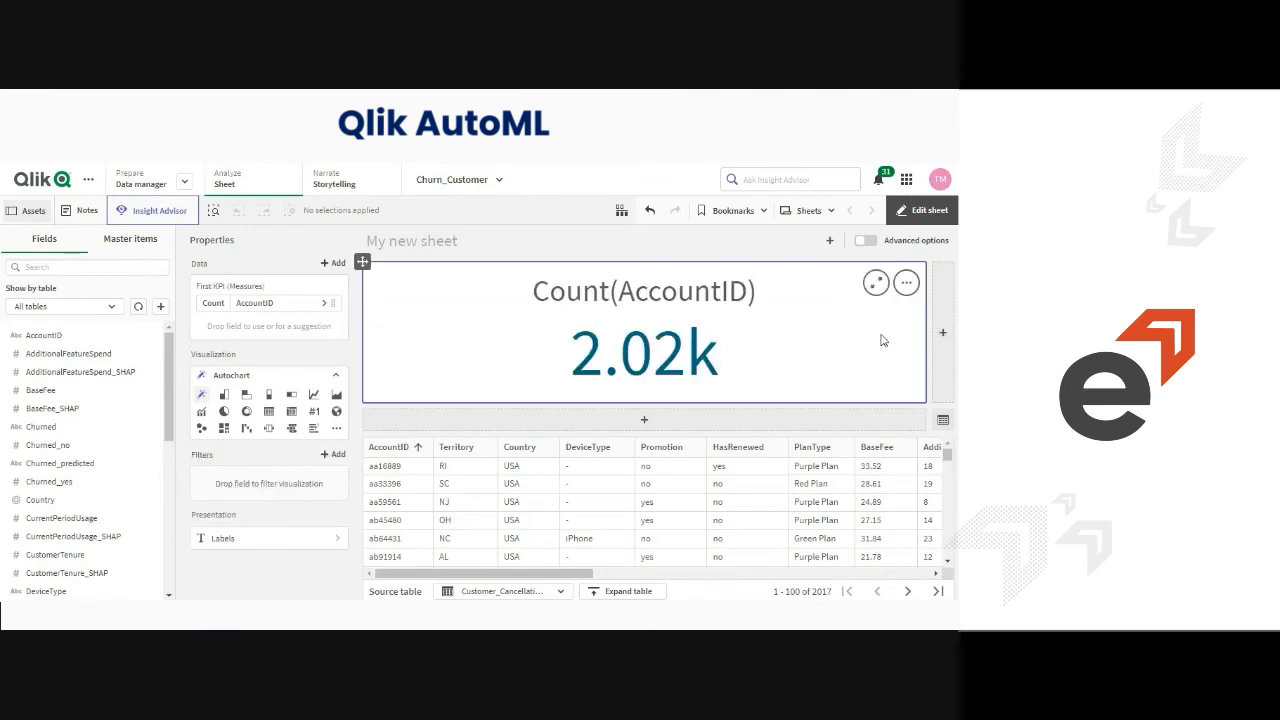
{"action": "left_click", "coordinate": [940, 340]}
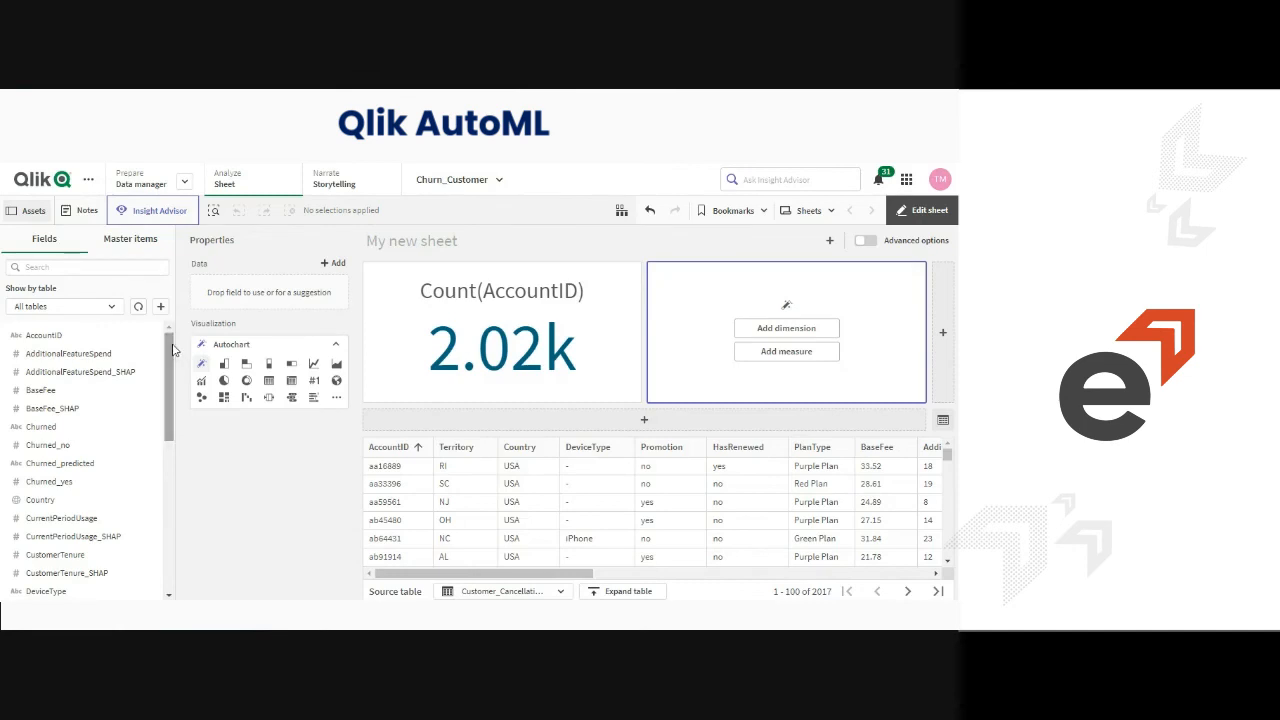
- Start a new master measure with the expression =sum(if(Churned_predicted='yes',1,0))
{"action": "left_click", "coordinate": [147, 245]}
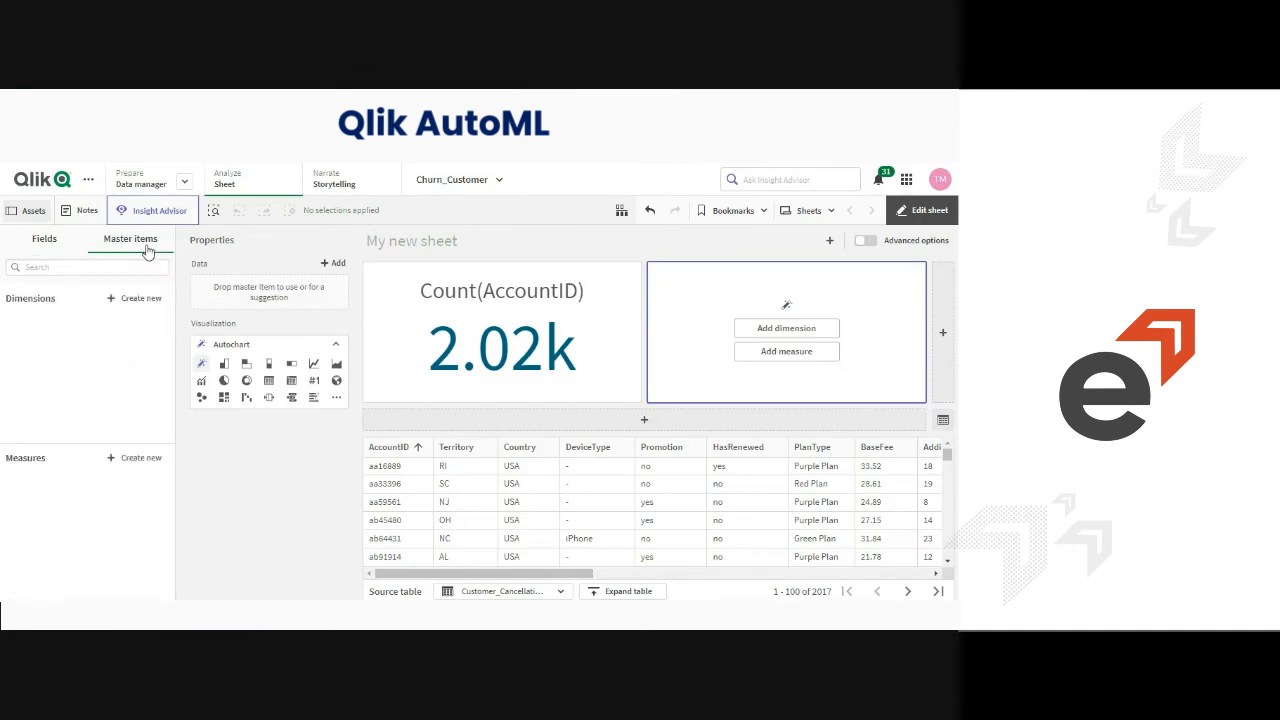
{"action": "left_click", "coordinate": [139, 458]}
{"action": "left_click", "coordinate": [664, 256]}
{"action": "type", "text": "=sum("}
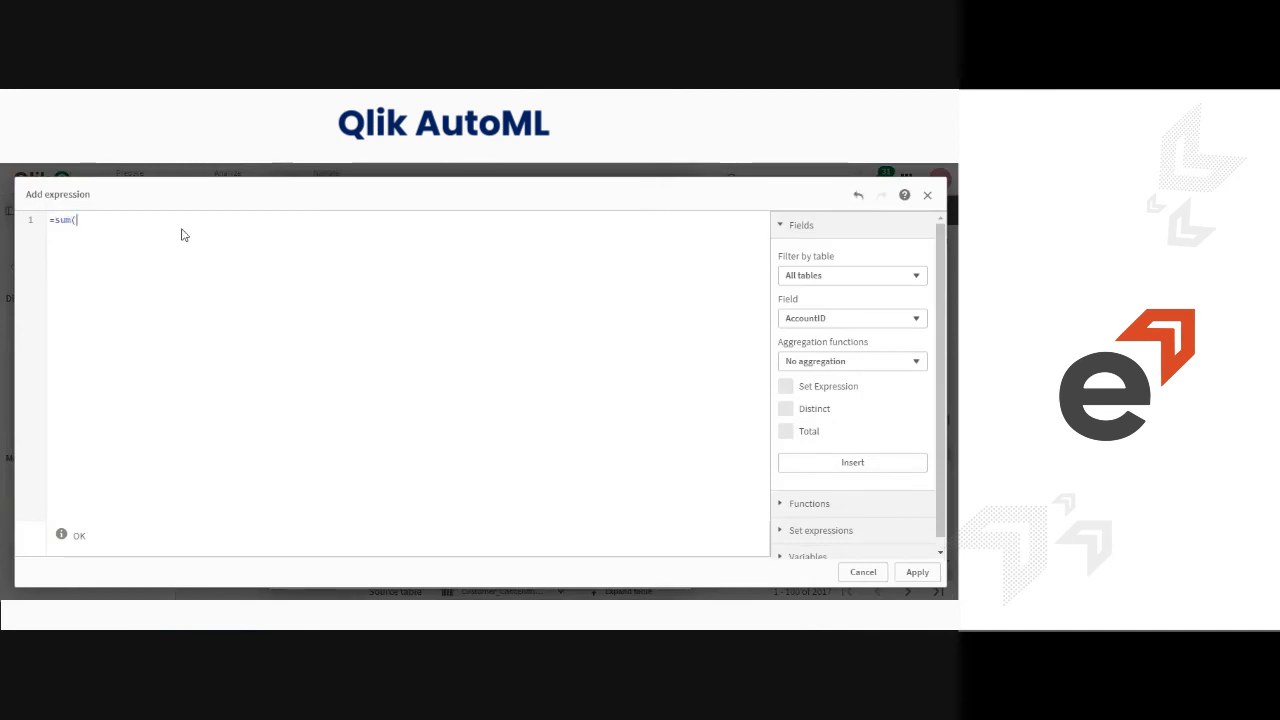
{"action": "type", "text": "if(churne"}
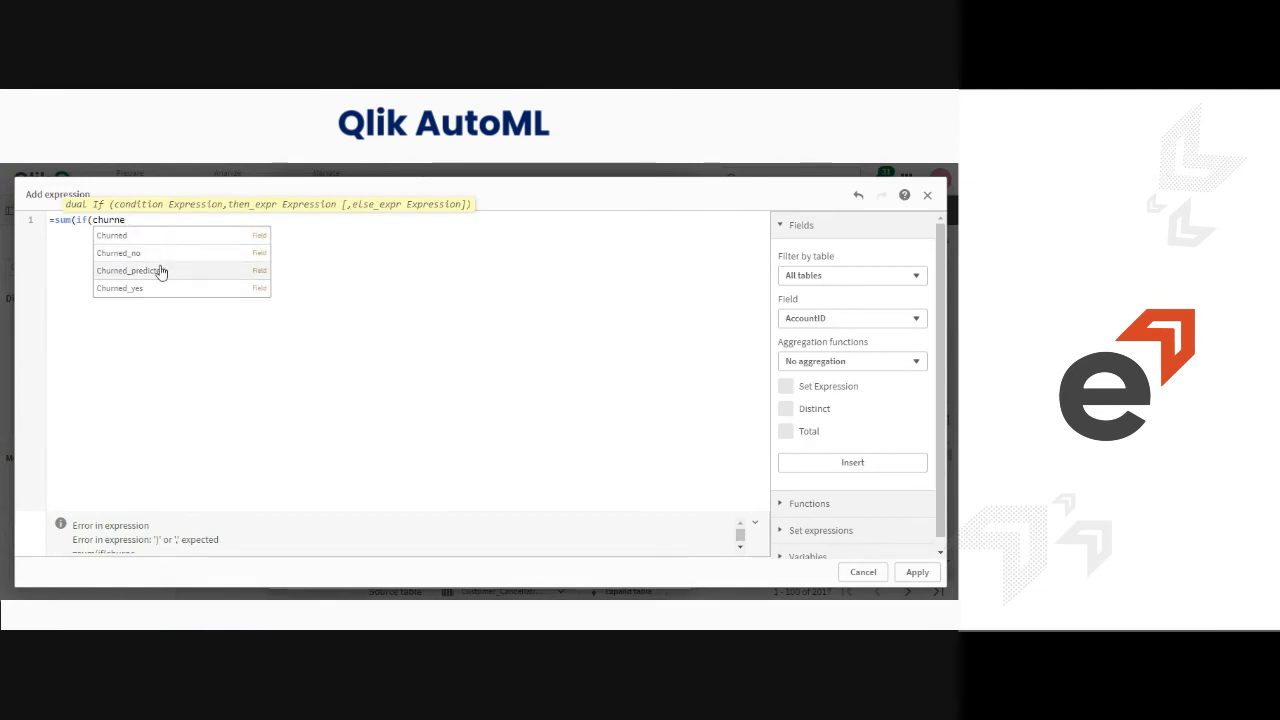
{"action": "left_click", "coordinate": [160, 271]}
{"action": "type", "text": "='yes',"}
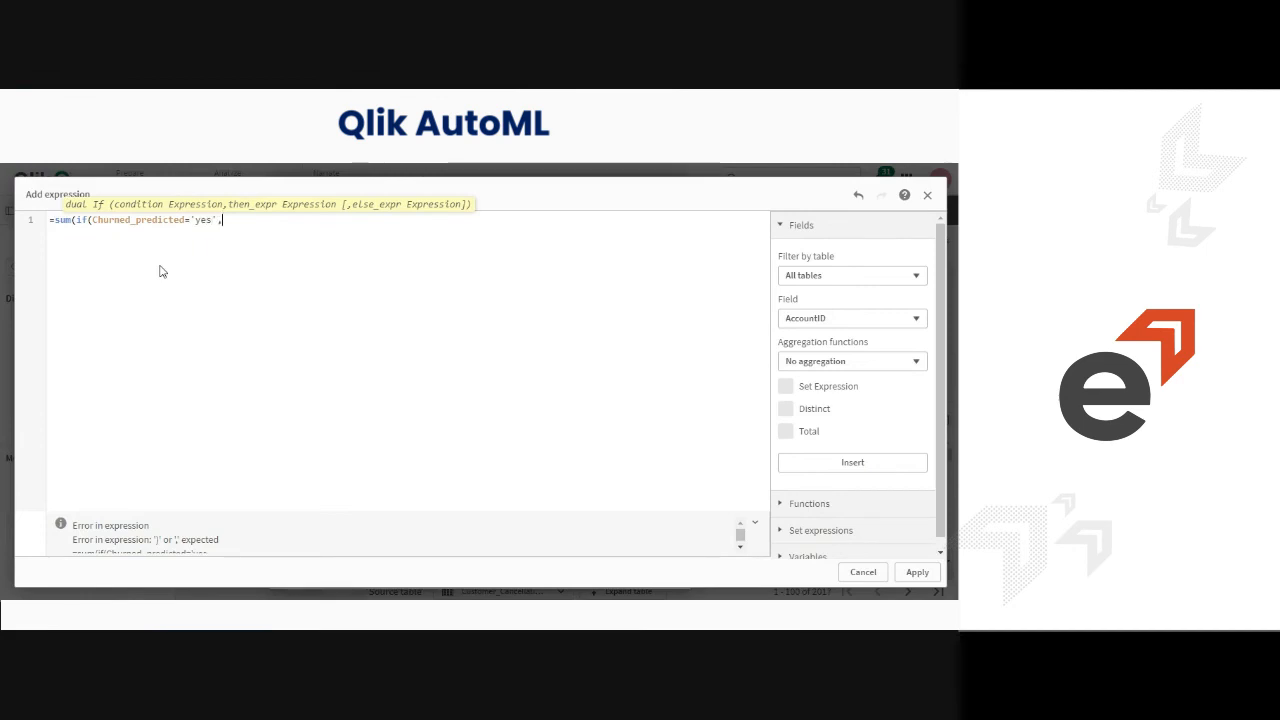
{"action": "type", "text": "1,0))"}
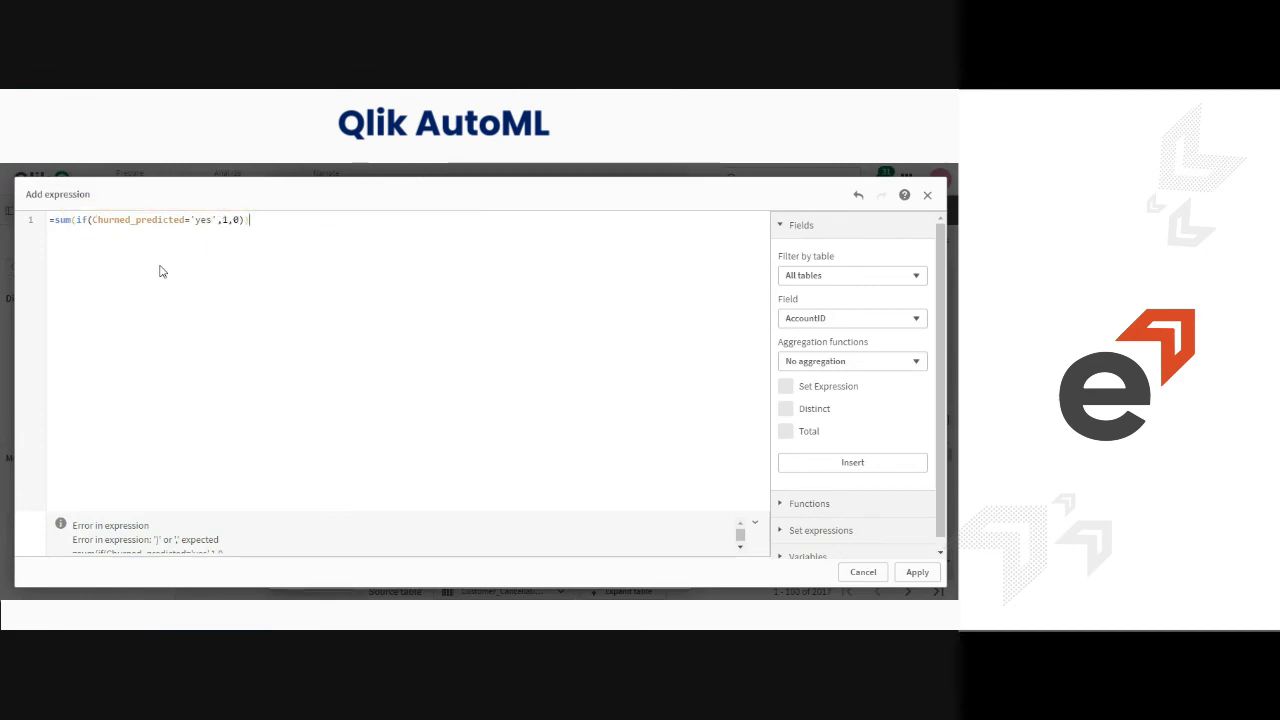
{"action": "left_click", "coordinate": [906, 578]}
- Name the master measure Cancelled, create it, and show it as a KPI in the empty chart
{"action": "left_click", "coordinate": [392, 255]}
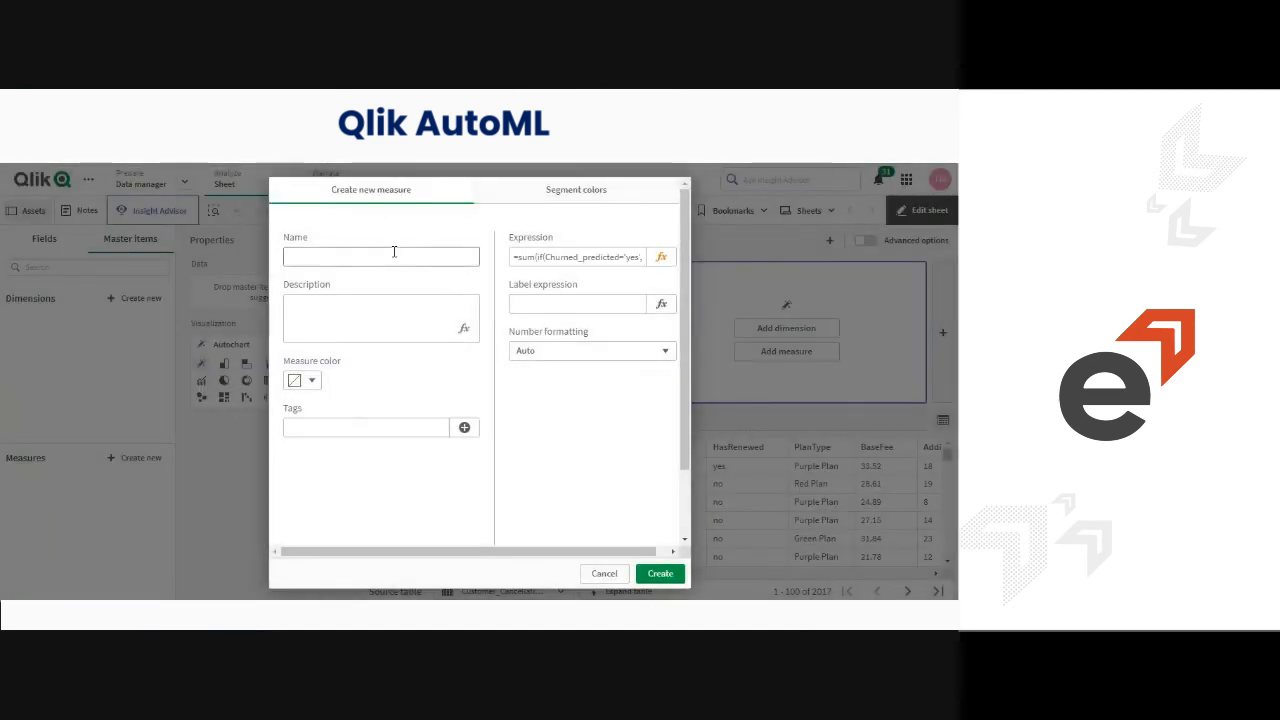
{"action": "type", "text": "Cancelled"}
{"action": "left_click", "coordinate": [661, 578]}
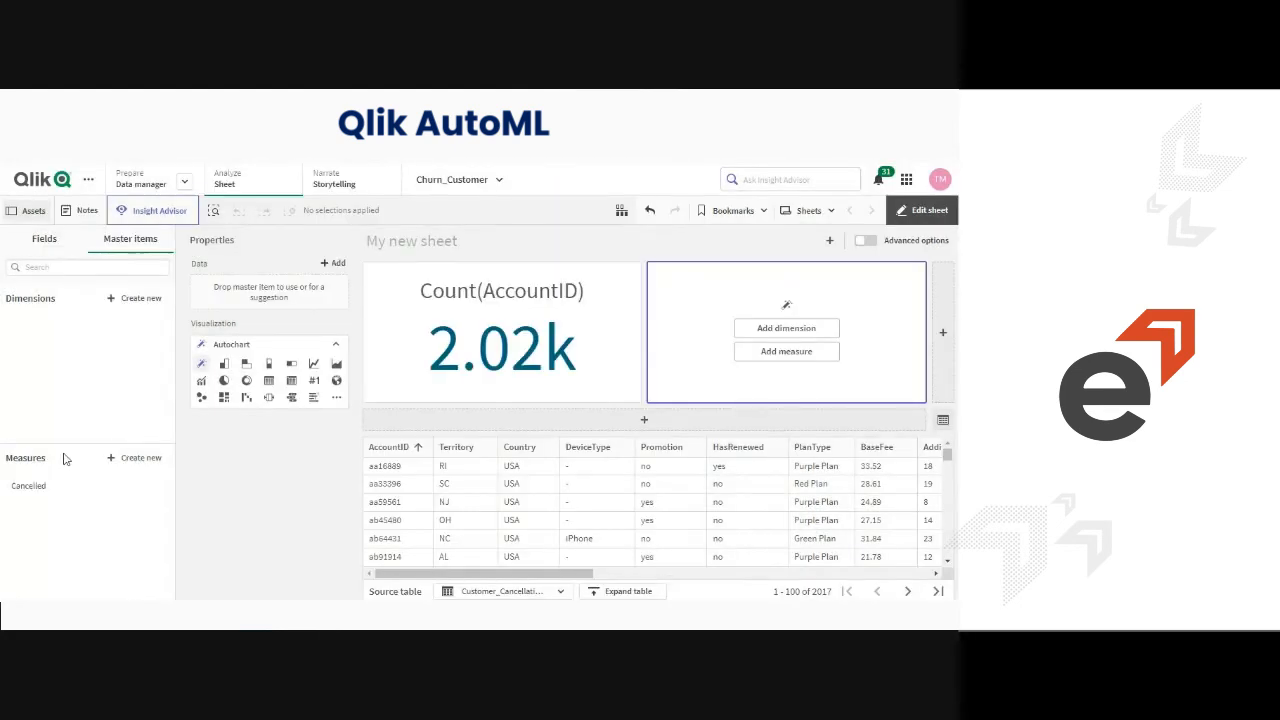
{"action": "left_click_drag", "start_coordinate": [34, 492], "coordinate": [774, 338]}
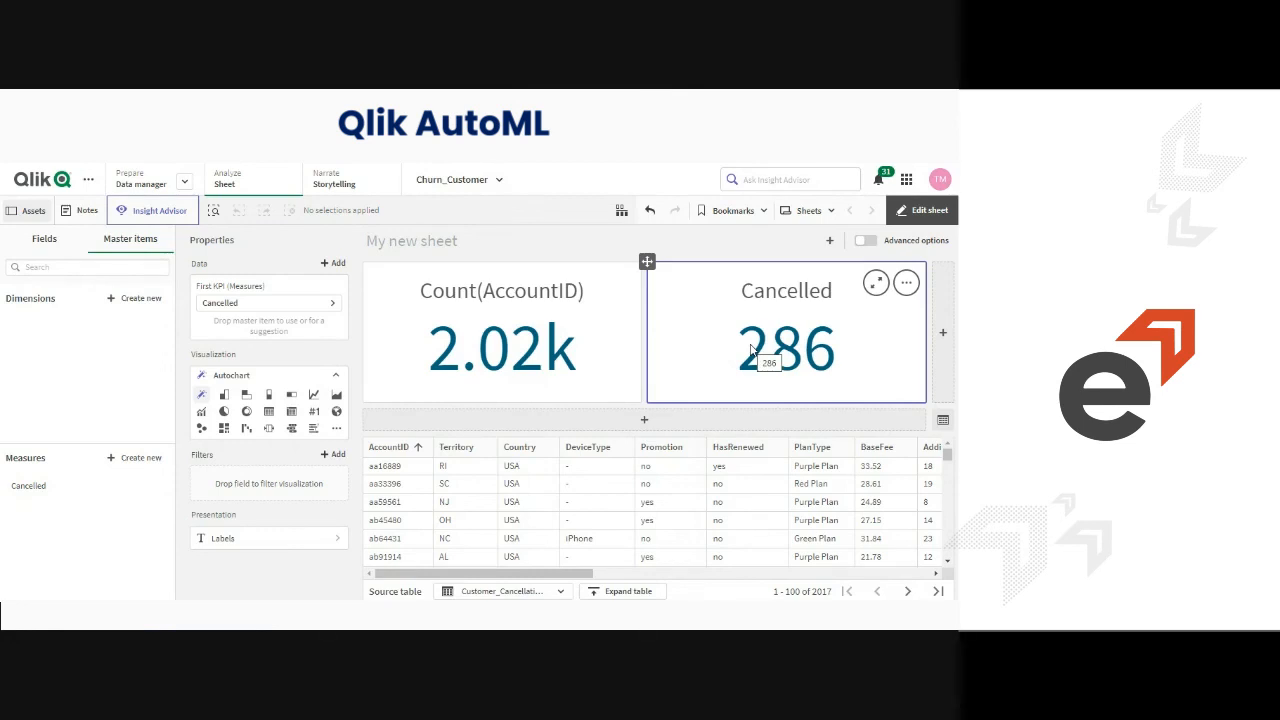
- Add a chart below the two KPIs showing the count of AccountID by PlanType
{"action": "left_click", "coordinate": [551, 432]}
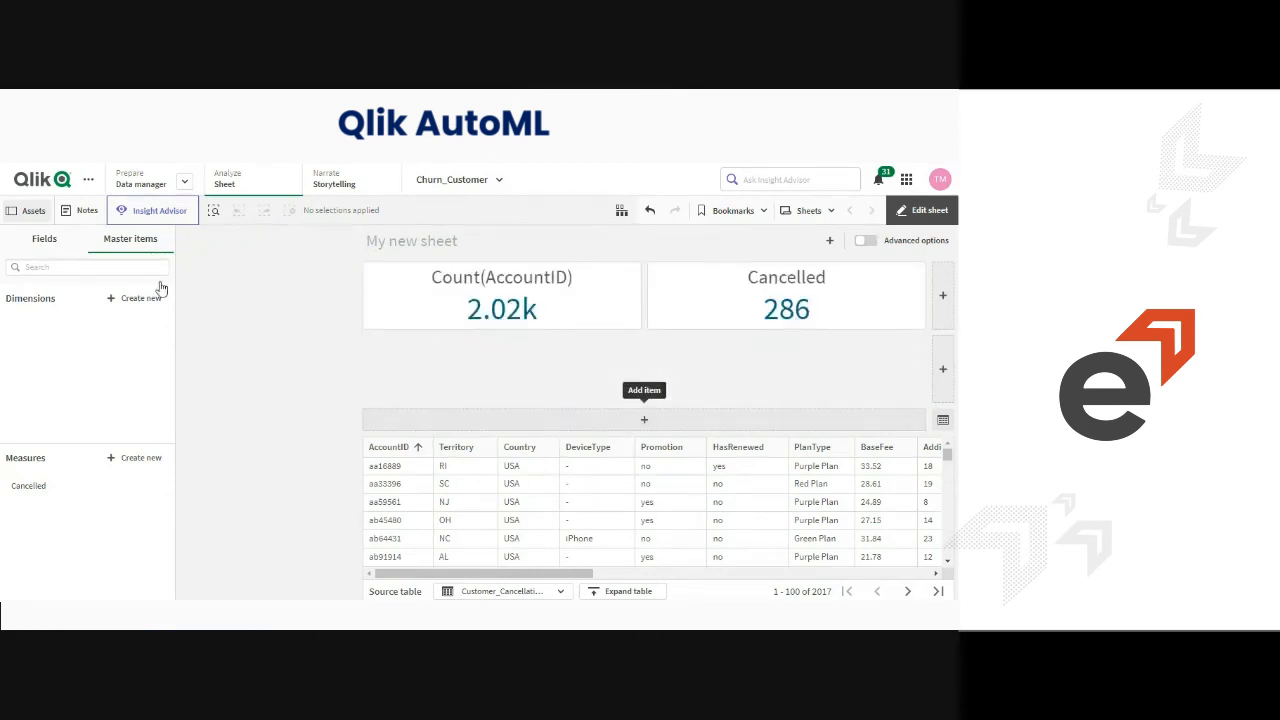
{"action": "left_click", "coordinate": [40, 241]}
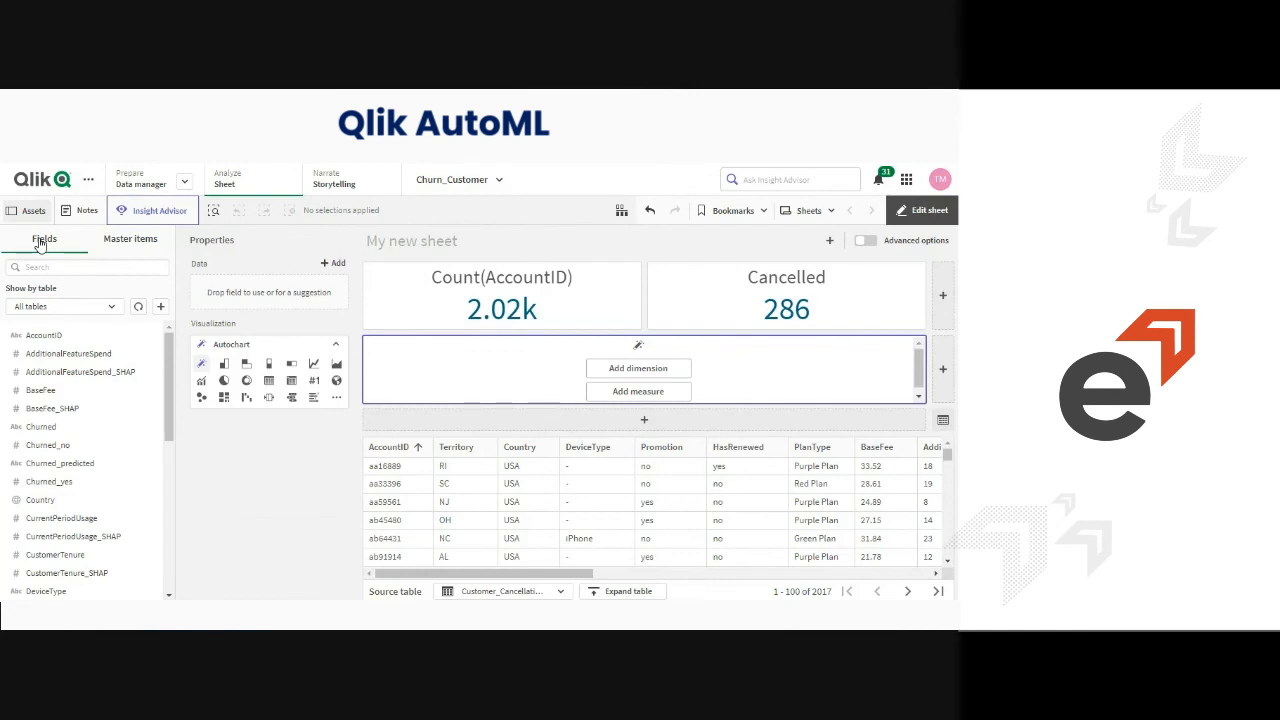
{"action": "left_click_drag", "start_coordinate": [37, 347], "coordinate": [640, 385]}
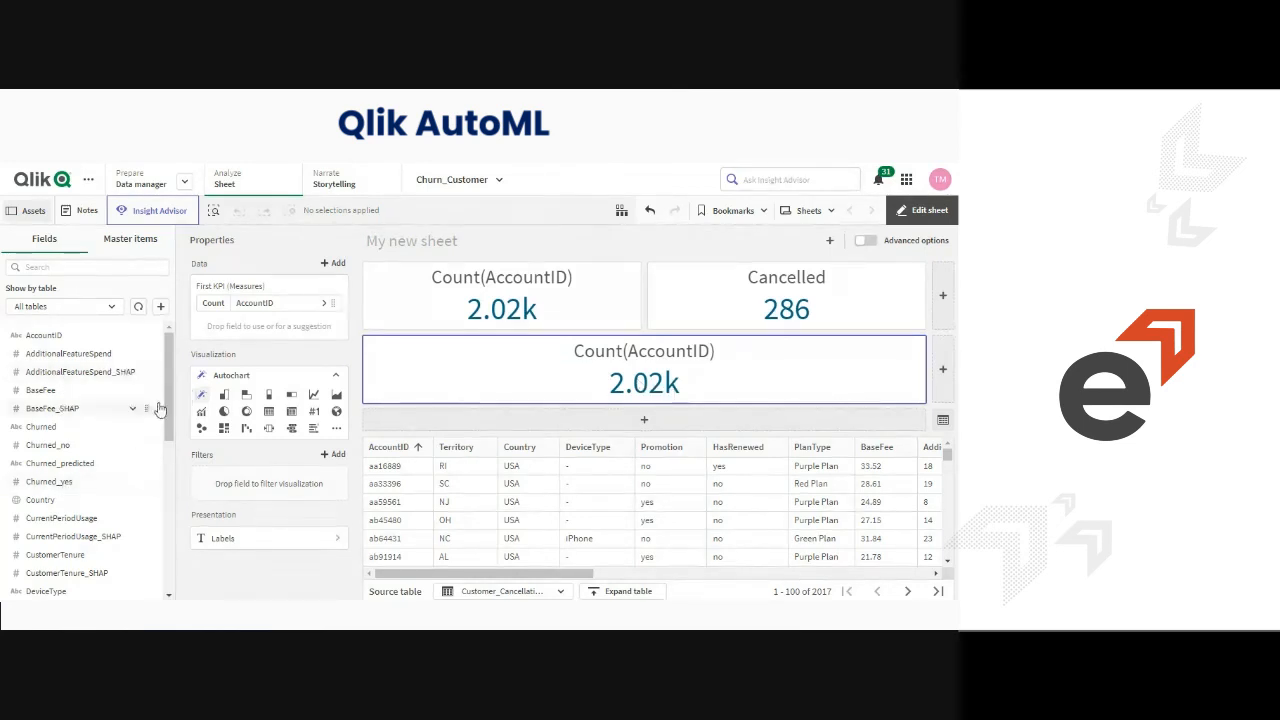
{"action": "scroll", "coordinate": [167, 430], "scroll_direction": "down", "scroll_amount": 3}
{"action": "scroll", "coordinate": [167, 440], "scroll_direction": "down", "scroll_amount": 1}
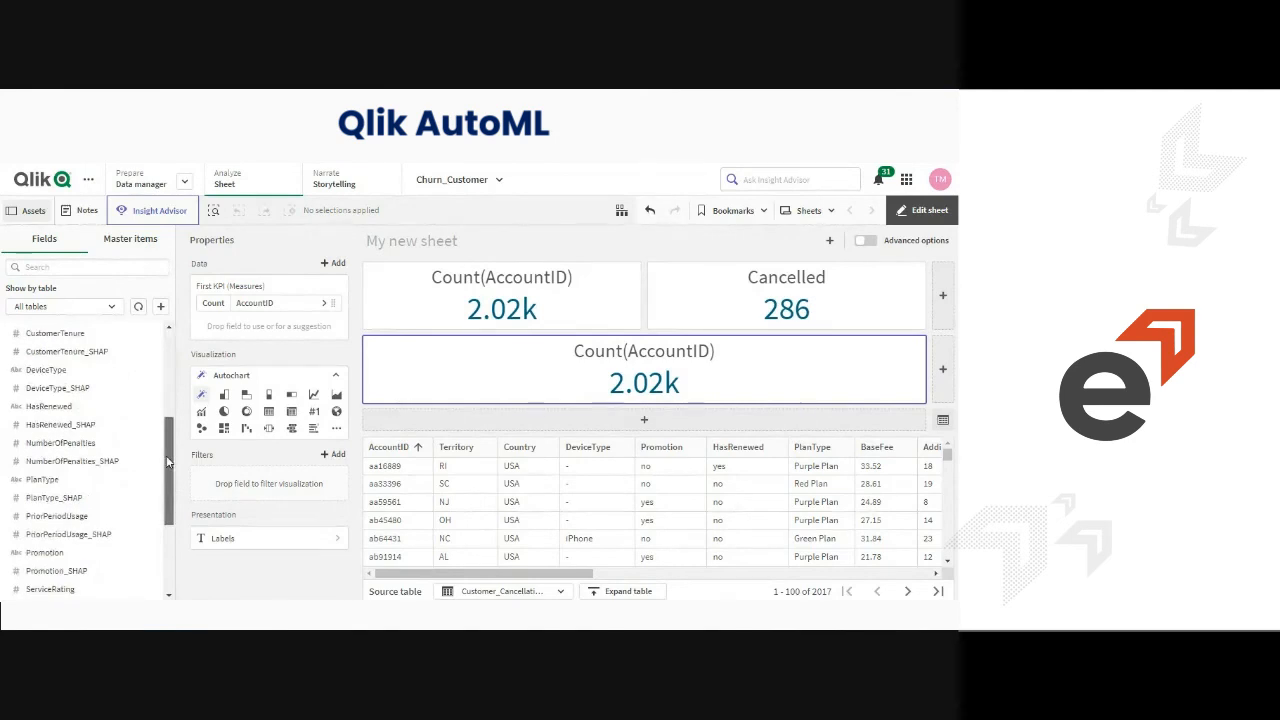
{"action": "left_click_drag", "start_coordinate": [43, 480], "coordinate": [660, 336]}
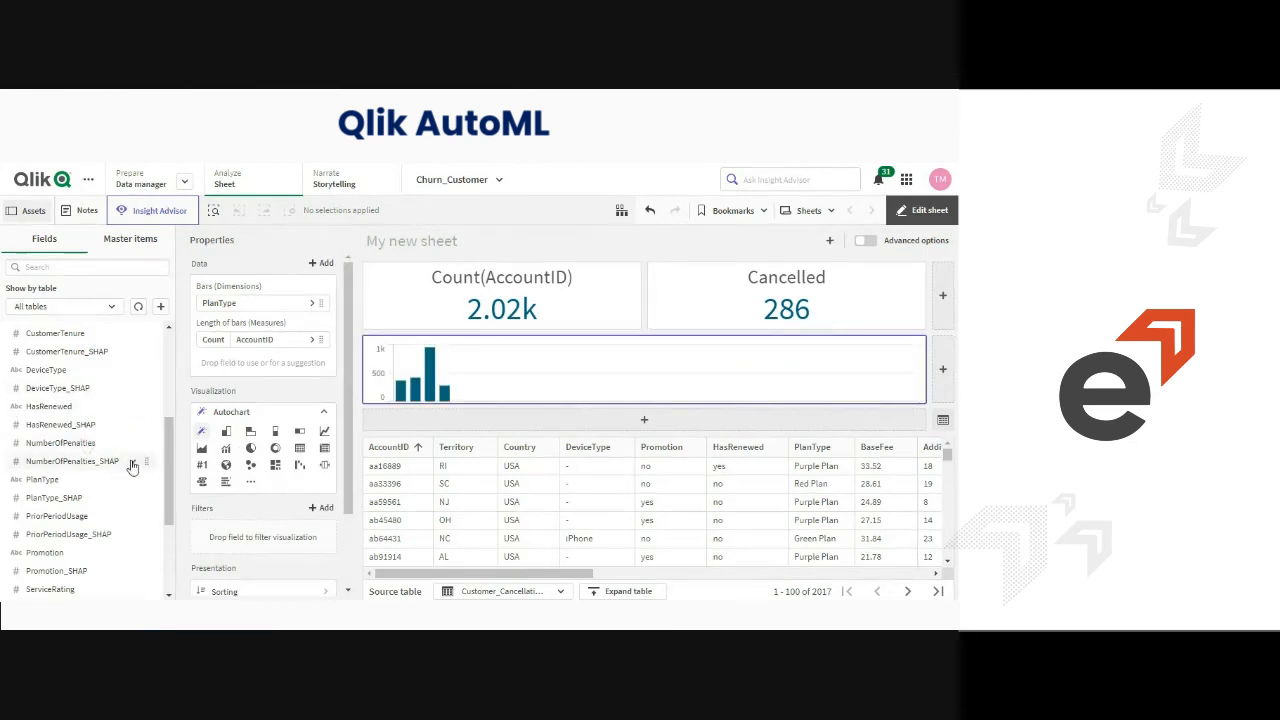
- Add Churned_predicted to the PlanType chart as a vertical stacked bar chart, and examine its bars in the enlarged view
{"action": "left_click_drag", "start_coordinate": [167, 446], "coordinate": [168, 404]}
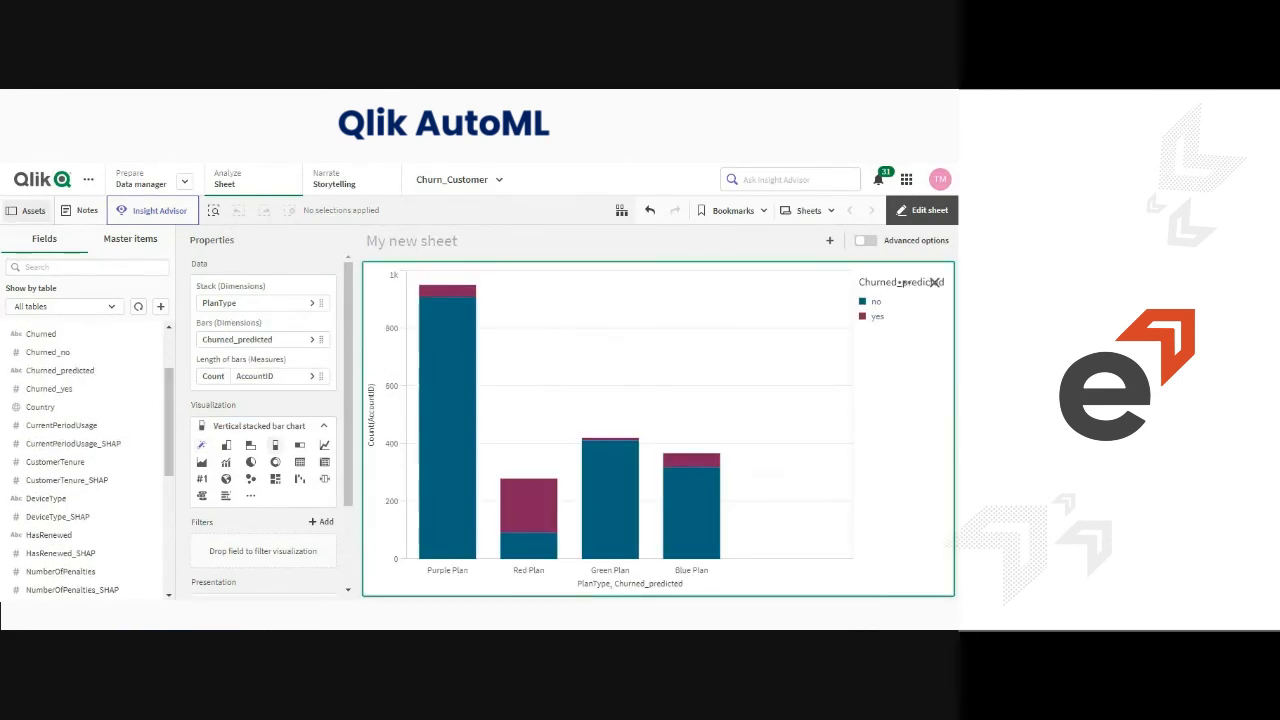
{"action": "mouse_move", "coordinate": [451, 400]}
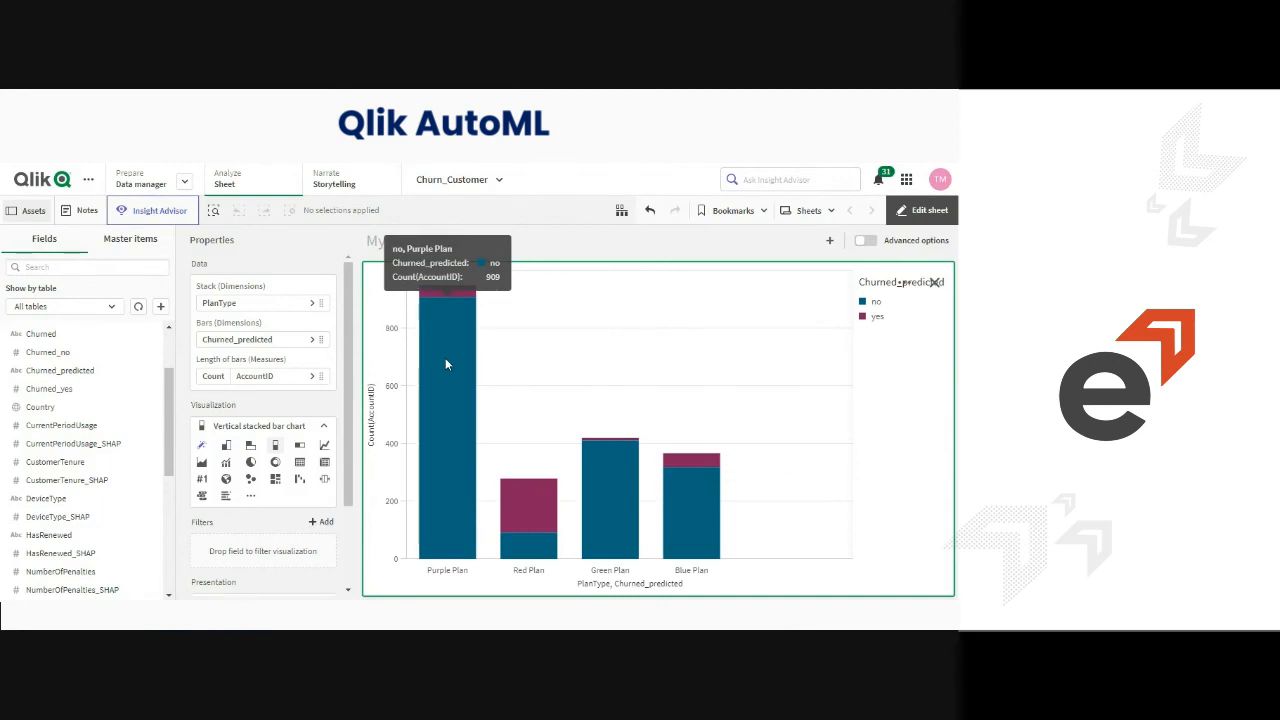
{"action": "mouse_move", "coordinate": [537, 513]}
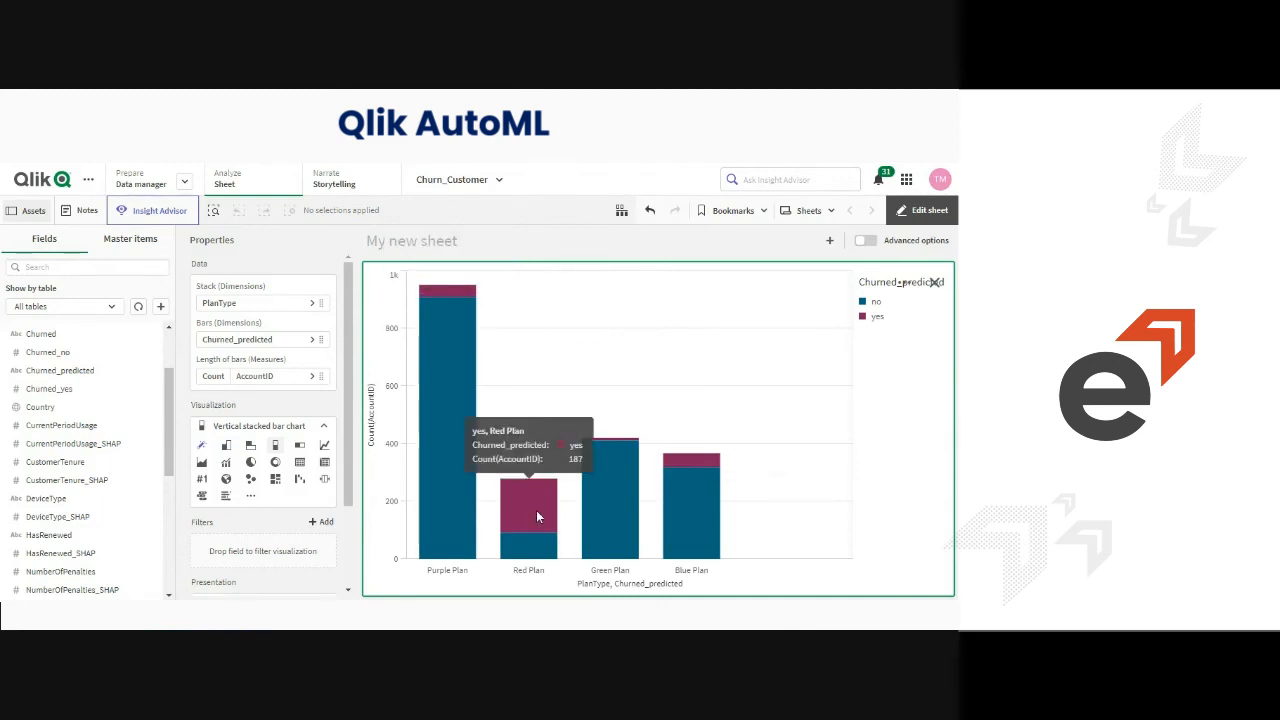
{"action": "left_click", "coordinate": [935, 284]}
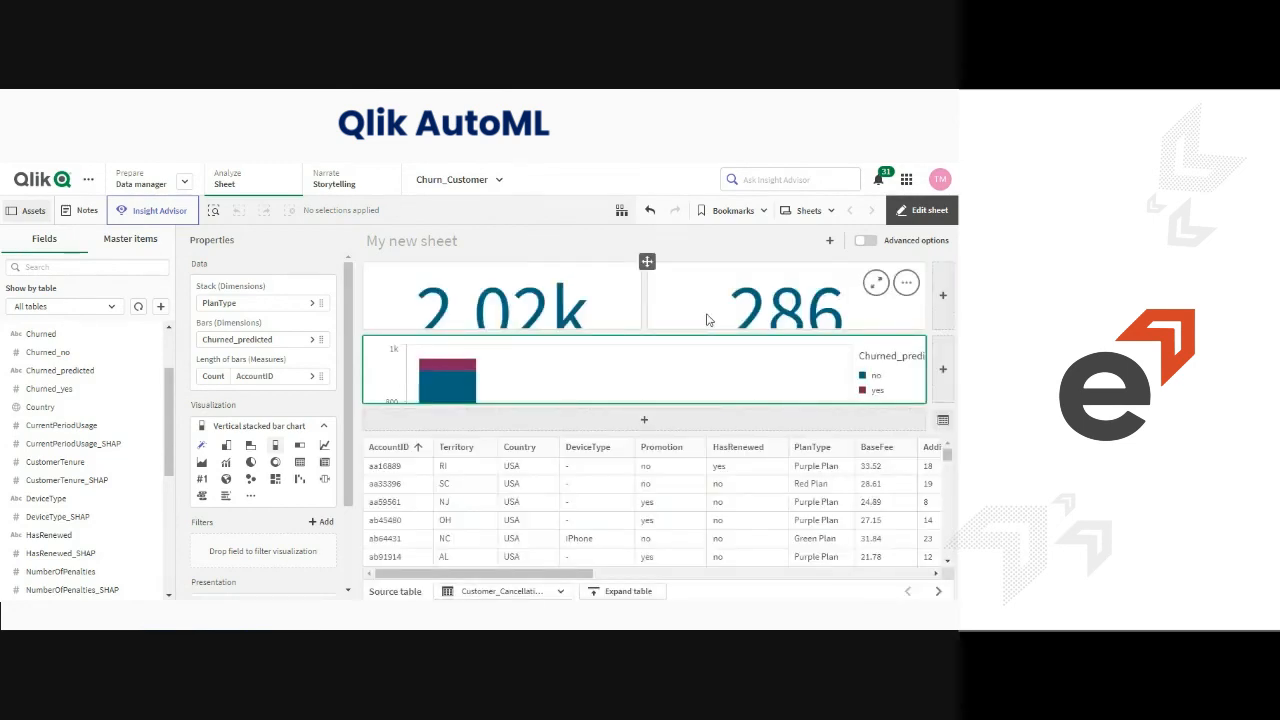